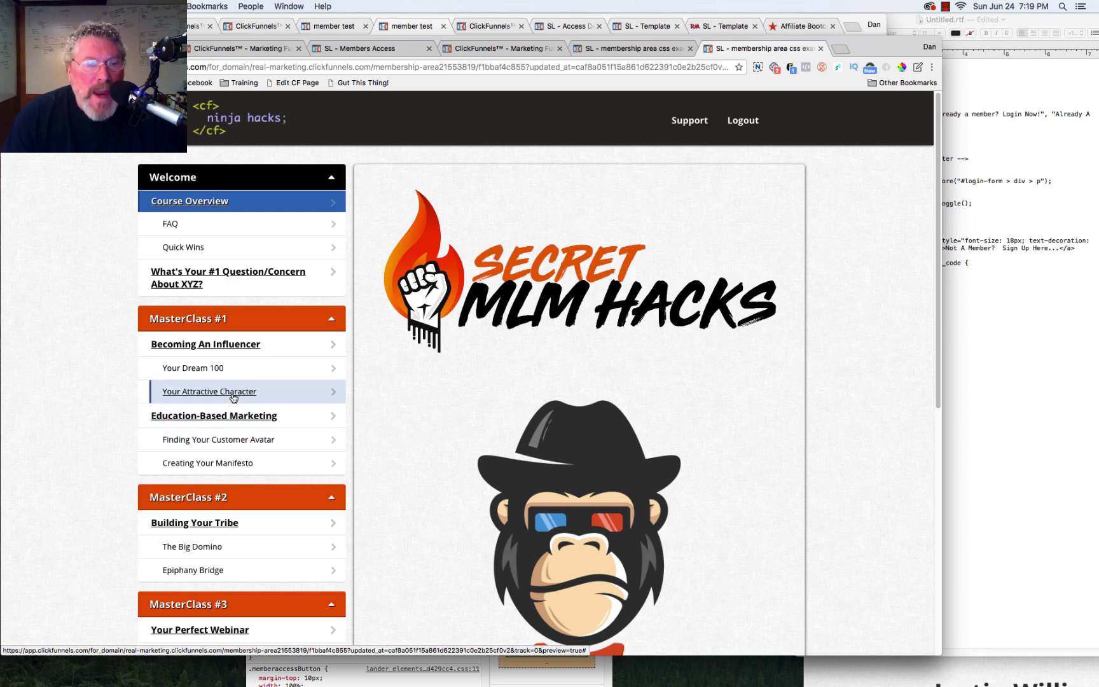
# Browse the Your Attractive Character, FAQ and Course Overview lessons of the member area.
pyautogui.click(233, 395)
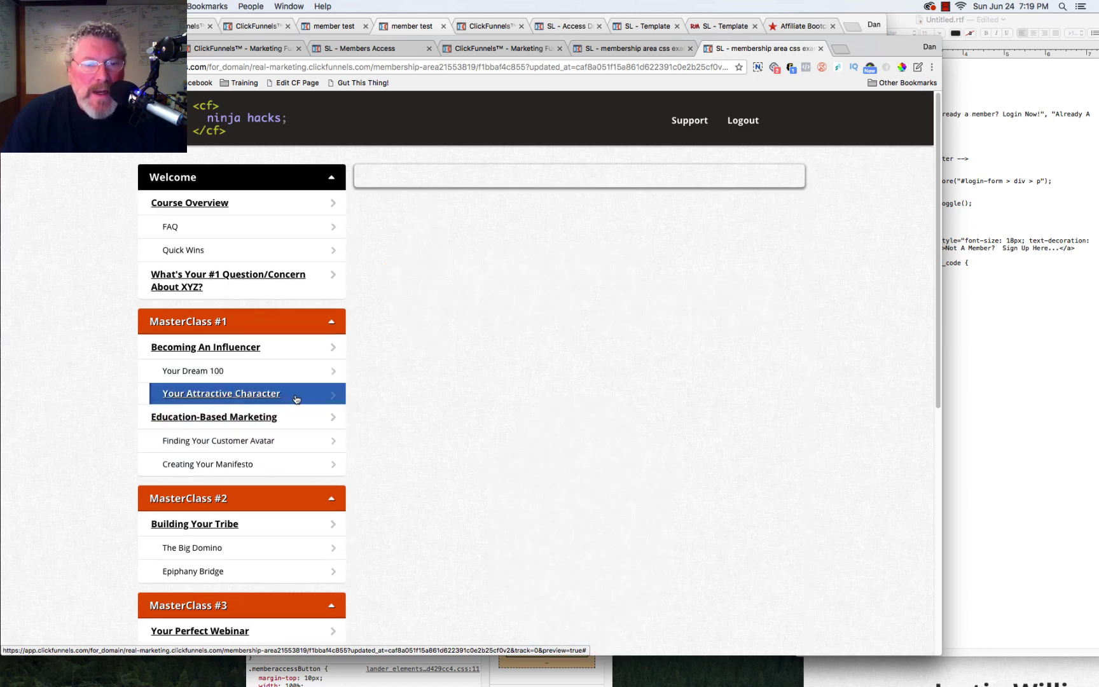
pyautogui.scroll(-6, 267, 486)
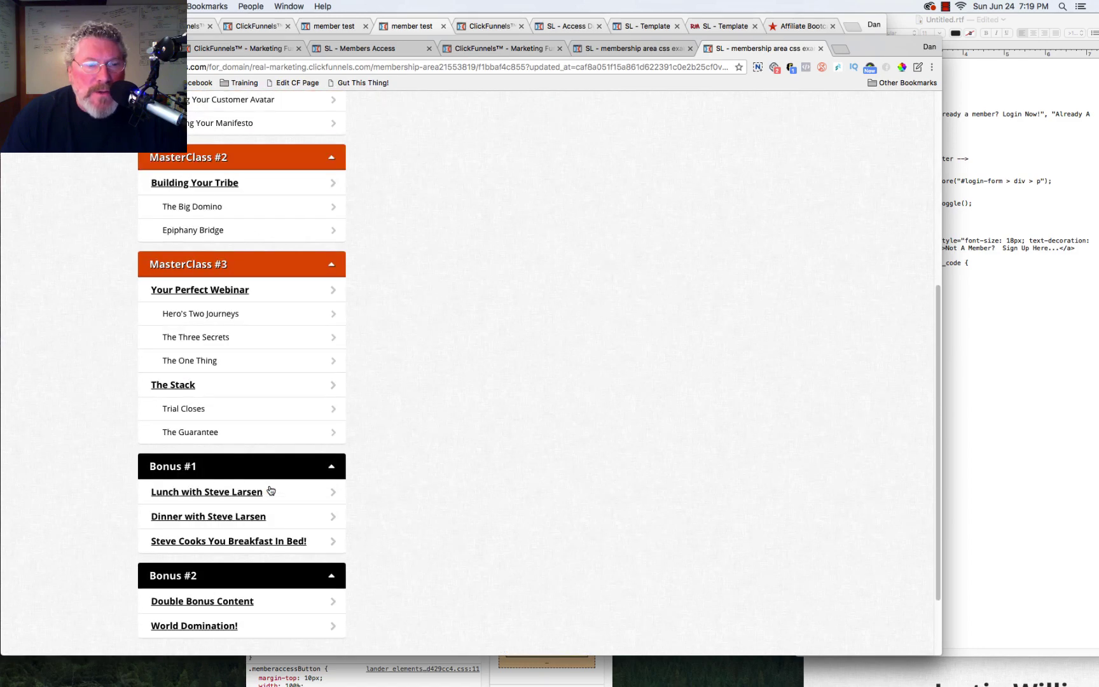
pyautogui.scroll(6, 271, 490)
pyautogui.scroll(-7, 270, 489)
pyautogui.scroll(3, 270, 490)
pyautogui.scroll(5, 271, 490)
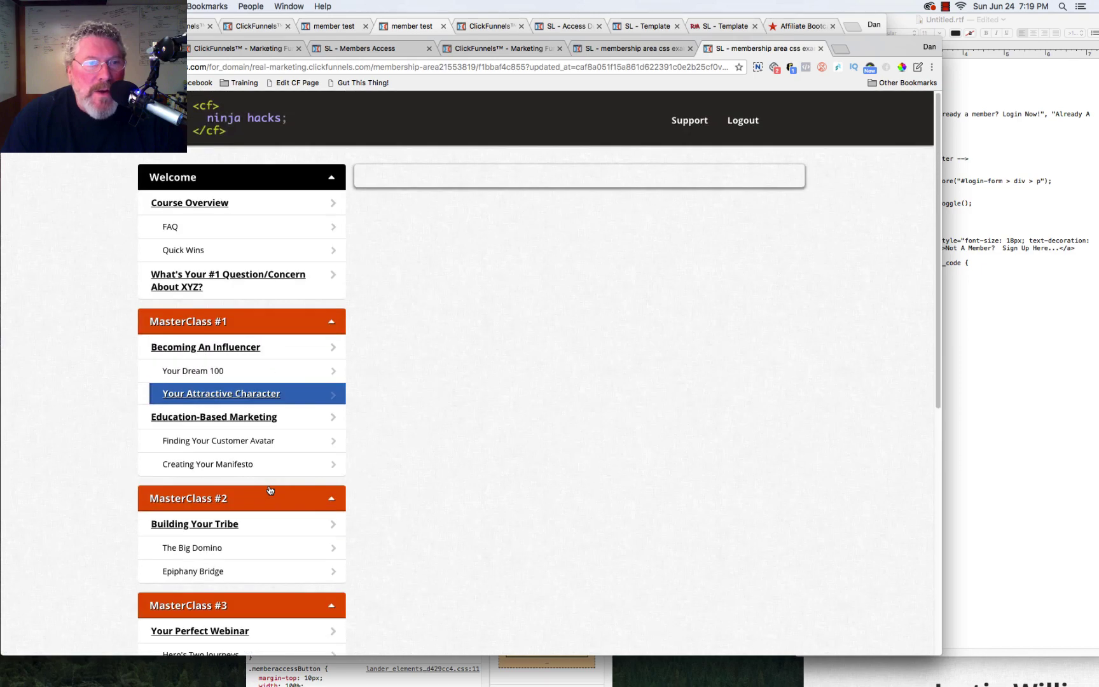
pyautogui.click(220, 227)
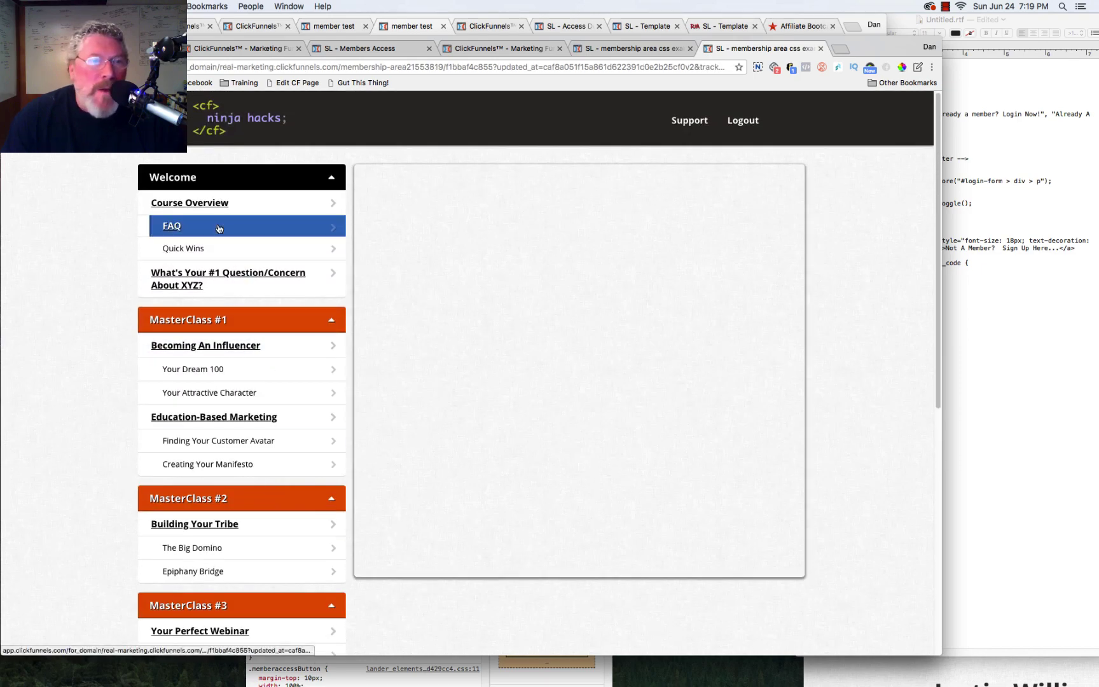
pyautogui.click(224, 204)
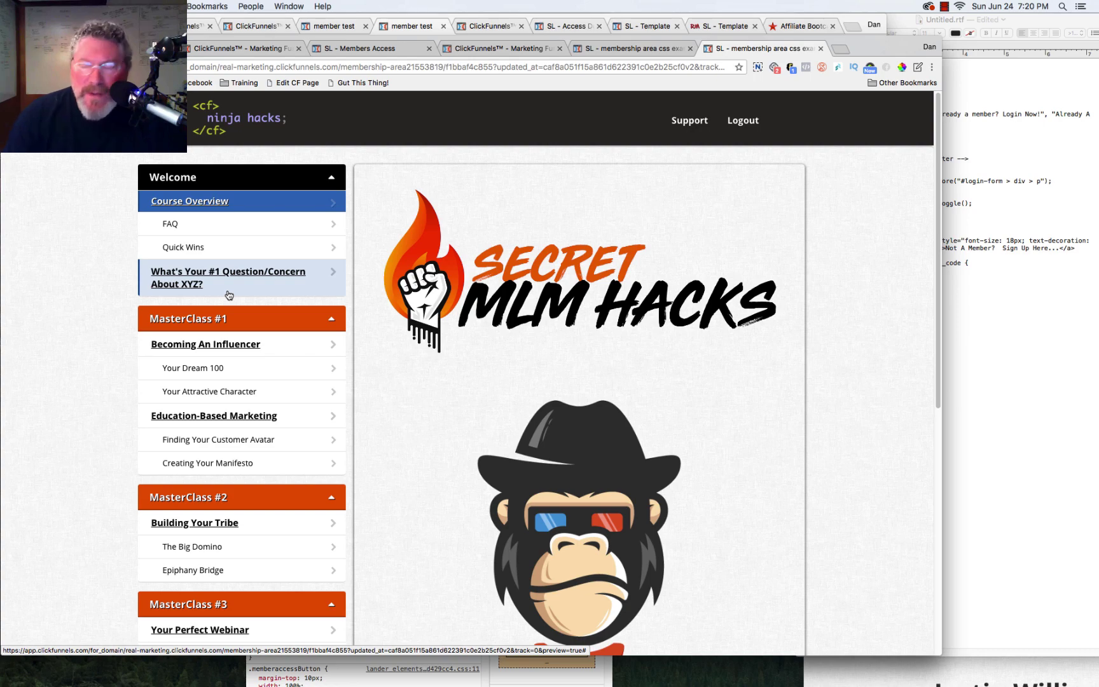
# Review the member test area's Affiliate Bootcamp days 1 through 7, ending on Day 1 ABC Overview.
pyautogui.click(410, 27)
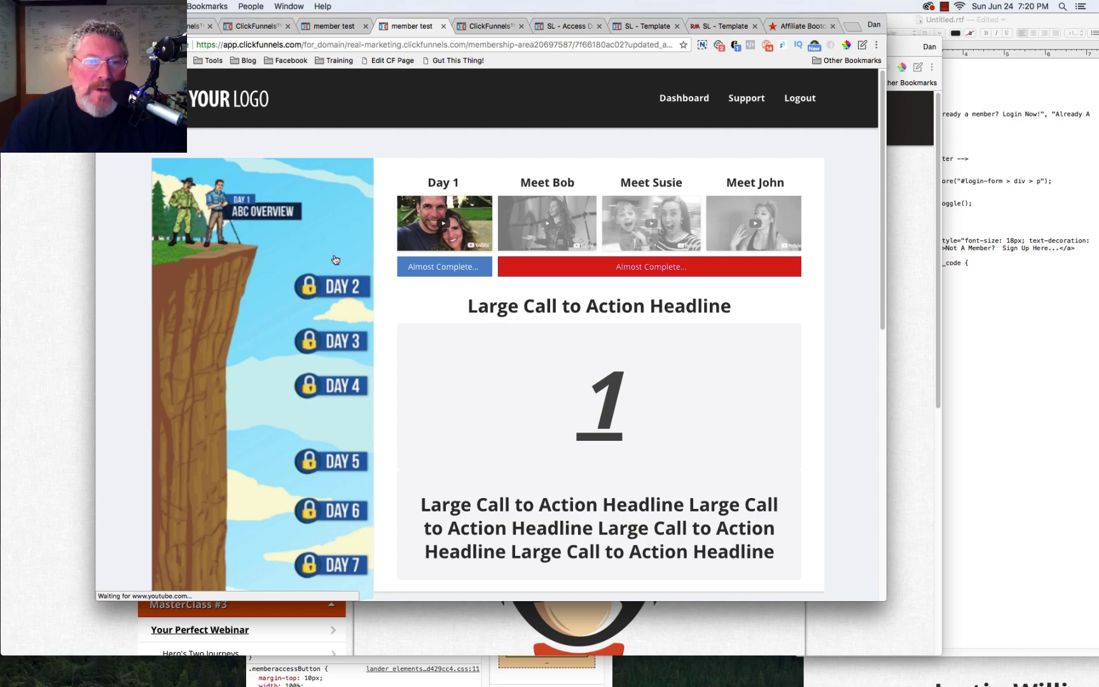
pyautogui.click(801, 27)
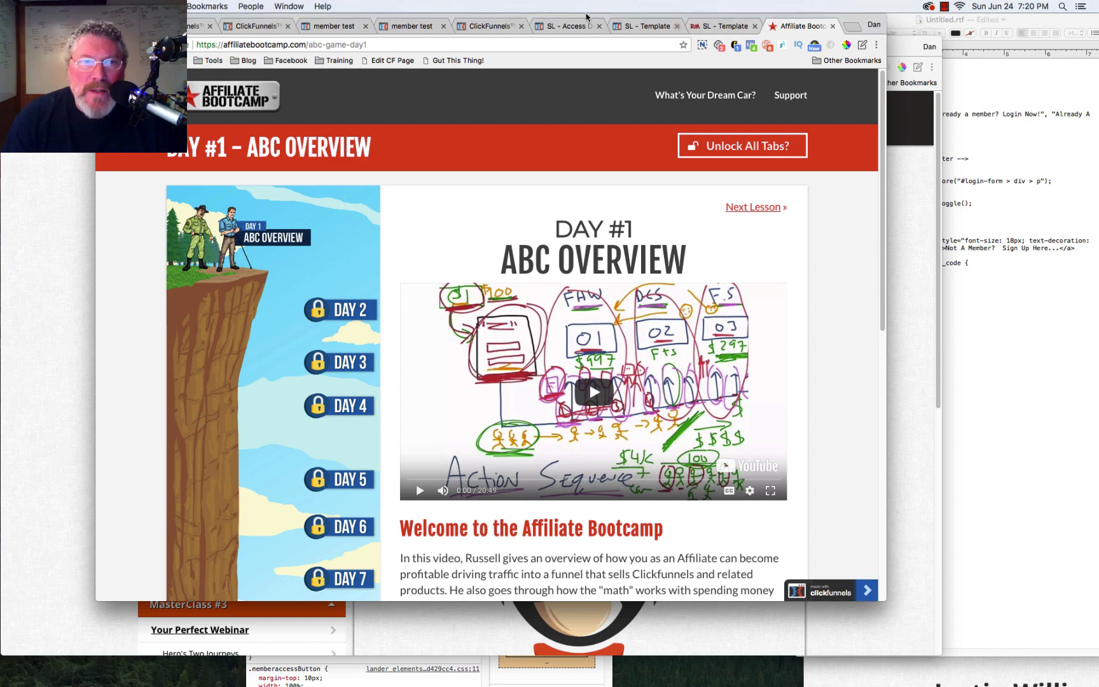
pyautogui.click(412, 27)
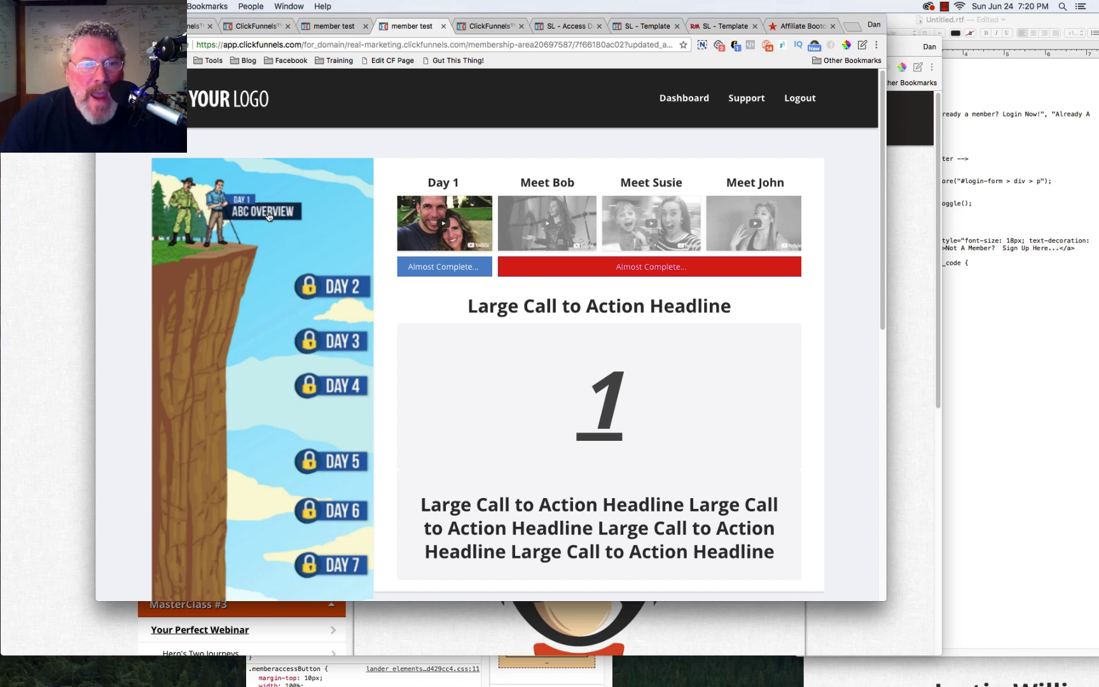
pyautogui.click(339, 288)
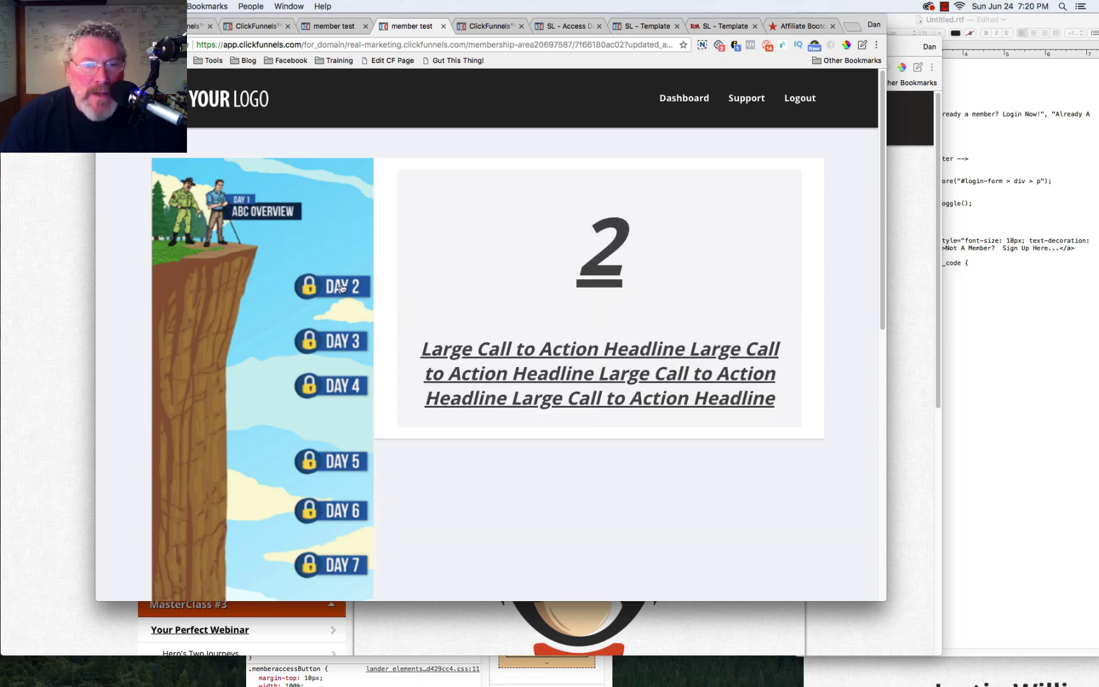
pyautogui.click(342, 347)
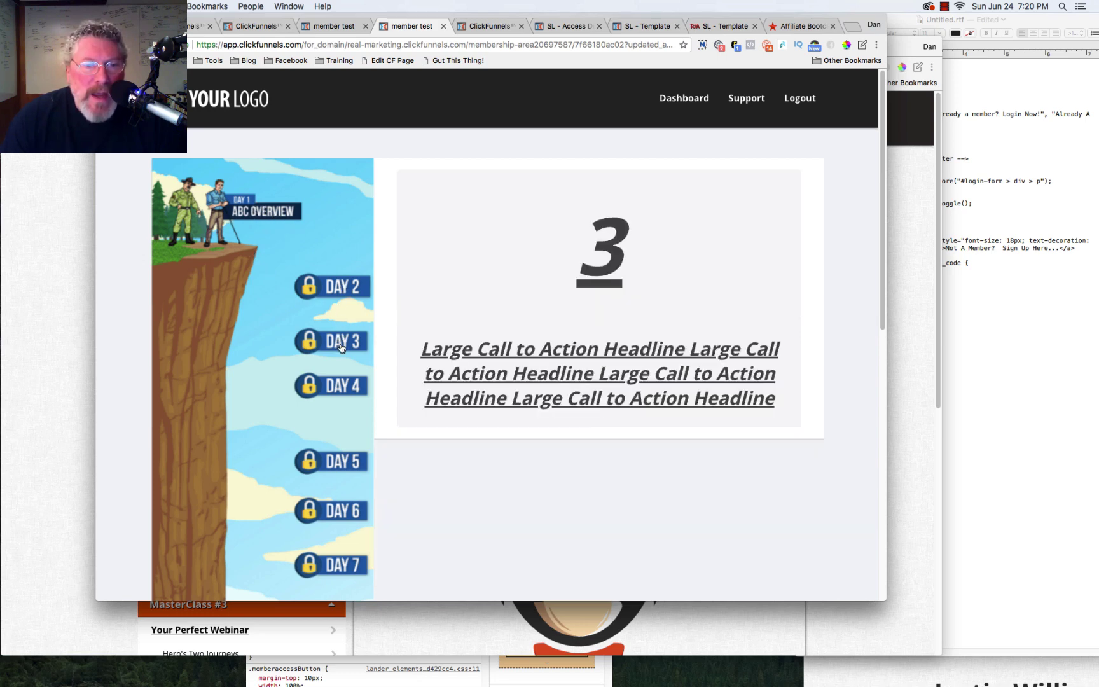
pyautogui.click(339, 386)
pyautogui.click(339, 461)
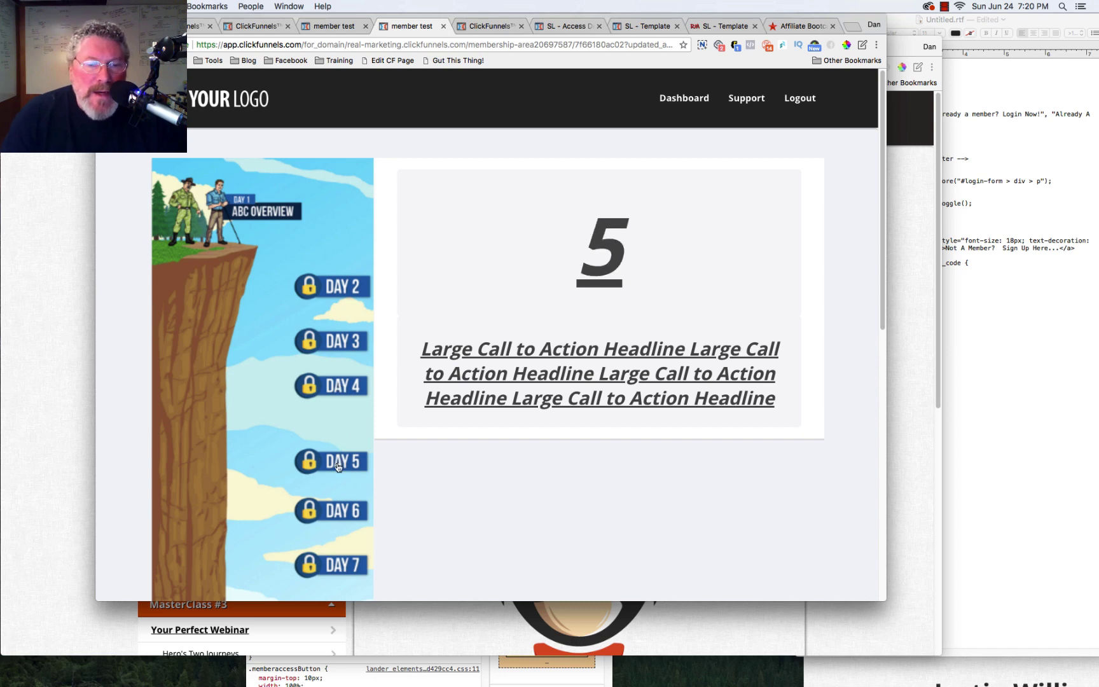
pyautogui.click(341, 565)
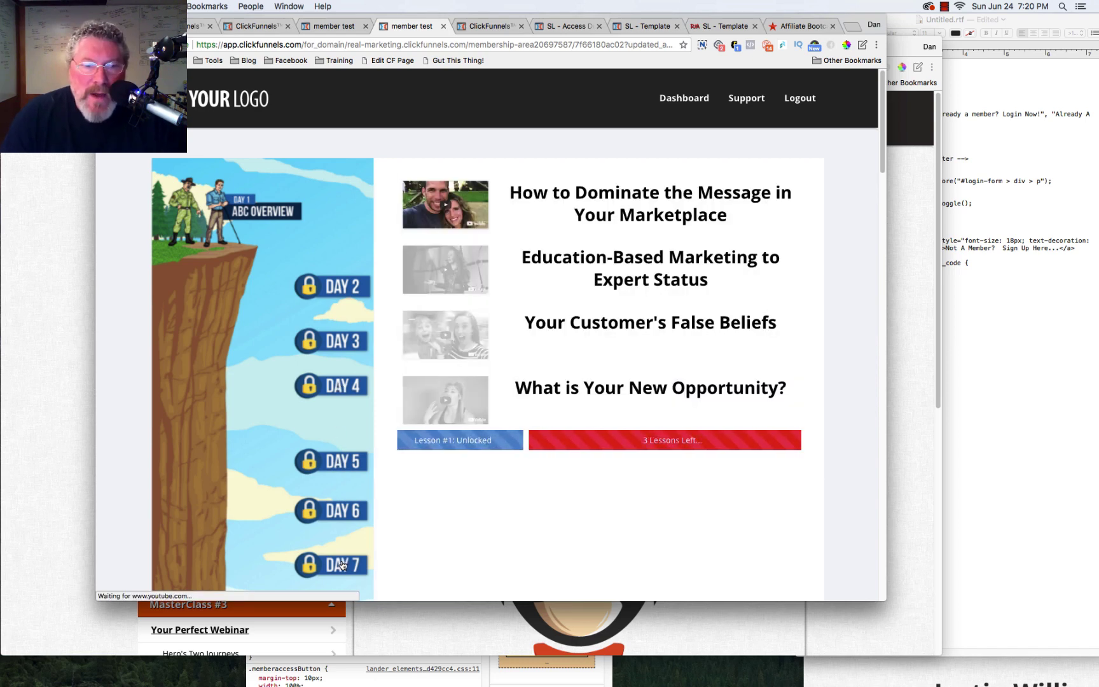
pyautogui.click(351, 343)
pyautogui.click(351, 292)
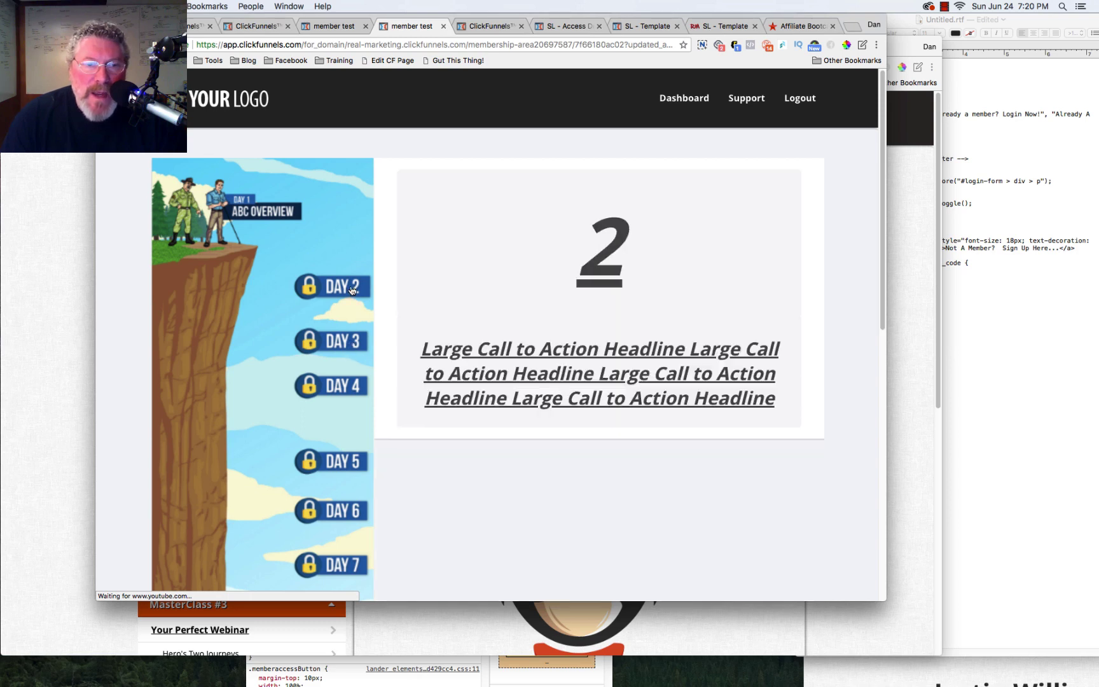
pyautogui.click(264, 215)
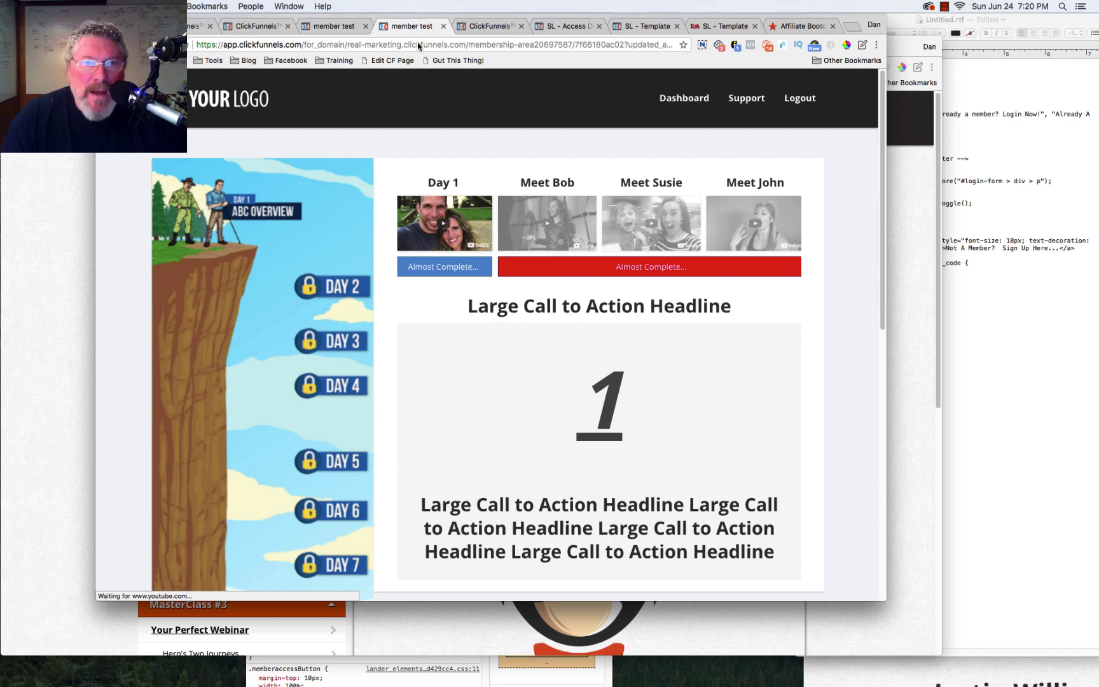
# Compare the Secret MLM Hacks and member test areas, then open the Members Access signup page editor.
pyautogui.click(60, 311)
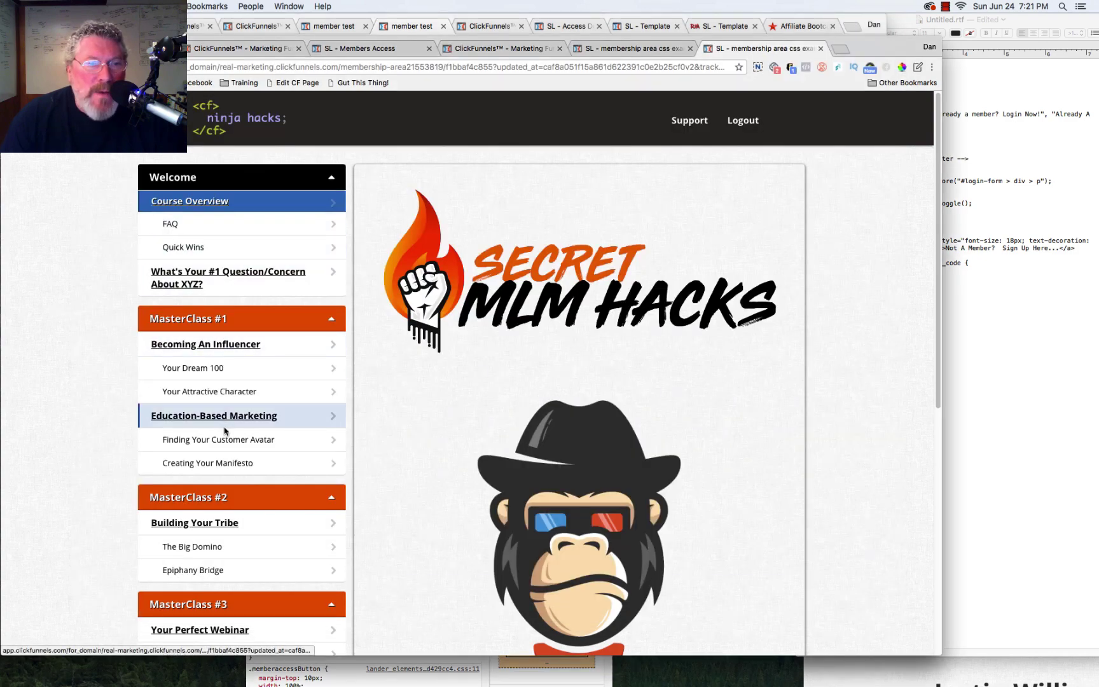
pyautogui.click(417, 27)
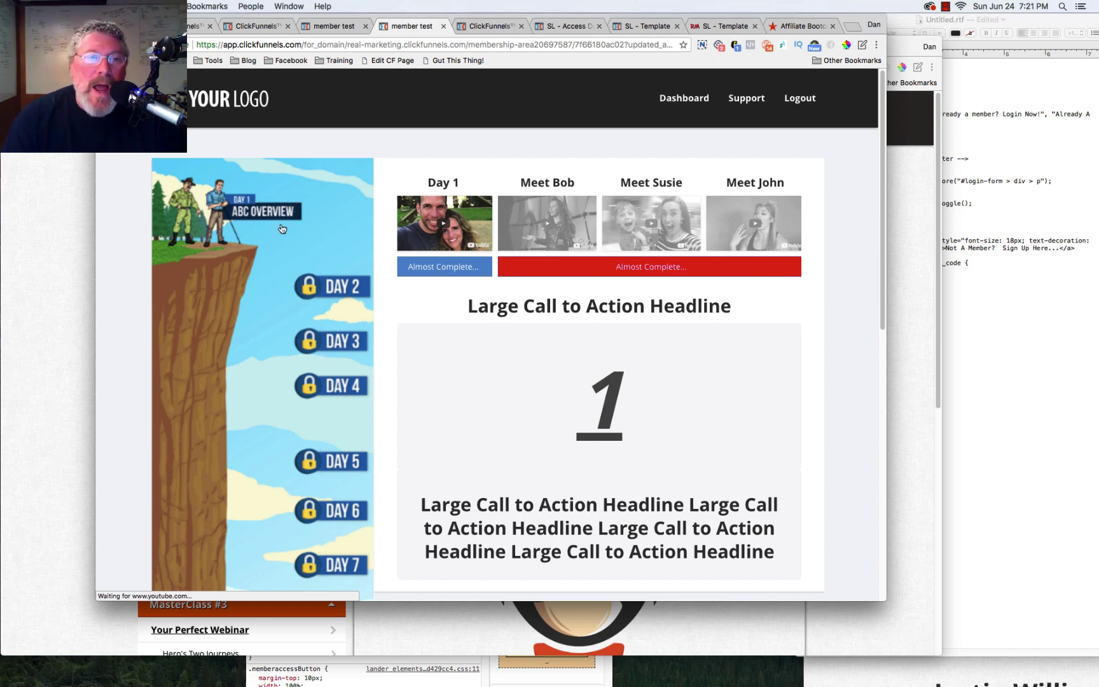
pyautogui.click(70, 269)
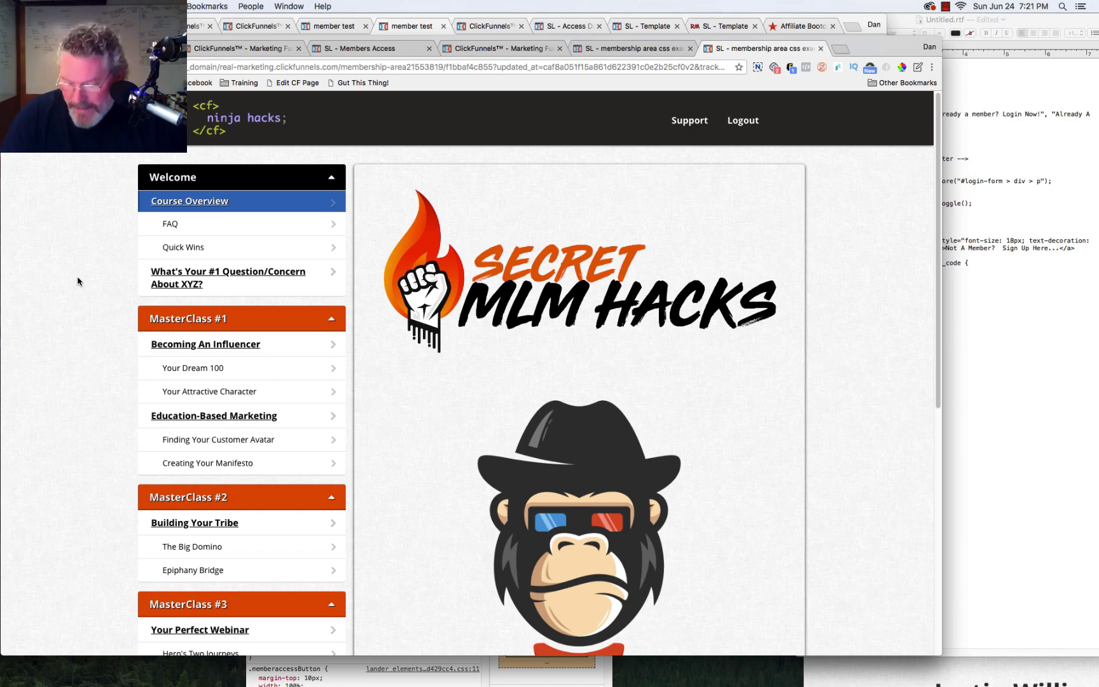
pyautogui.click(365, 52)
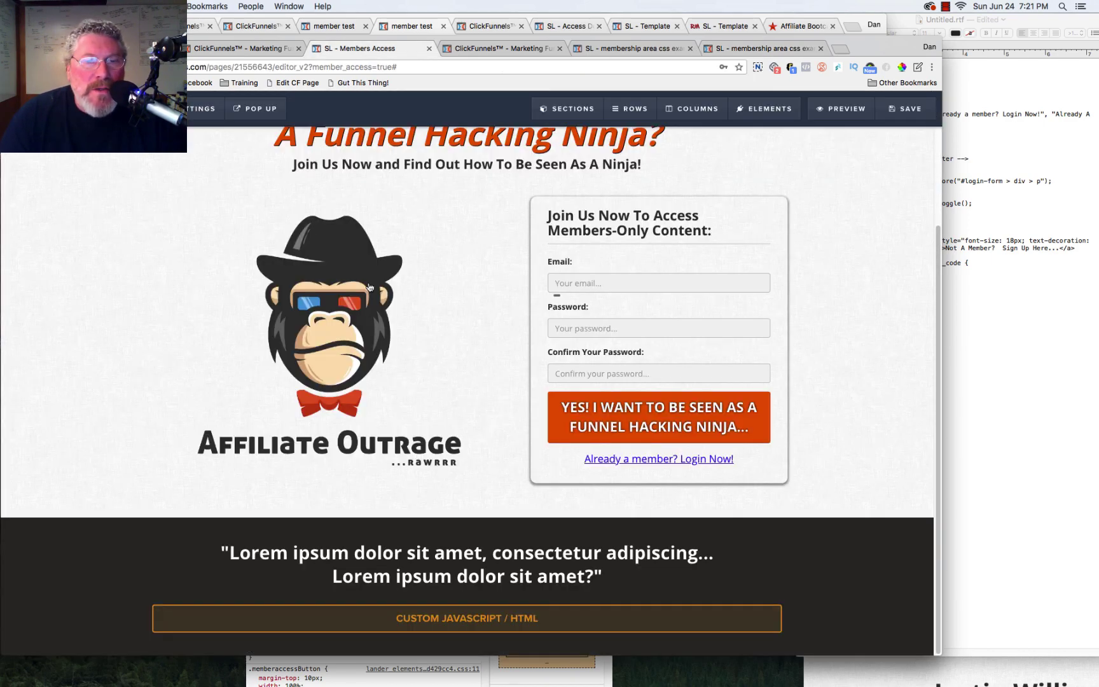
pyautogui.scroll(3, 106, 336)
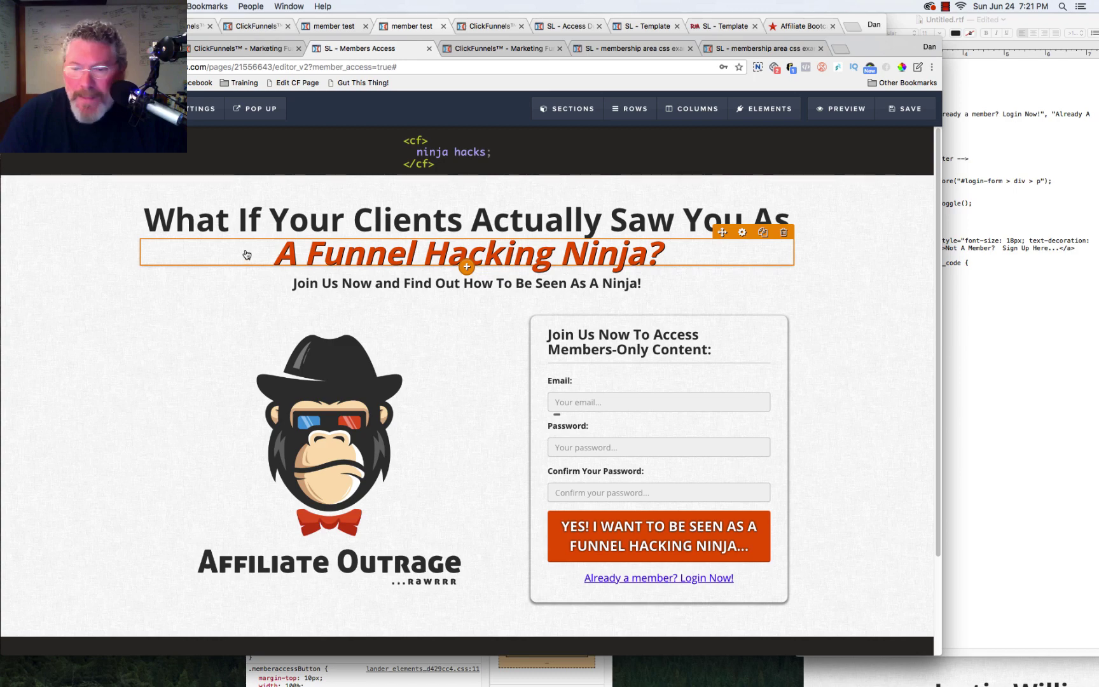
# Move the Access Demo login page toward the centre and view the How To Be Seen As A Ninja members area.
pyautogui.click(847, 676)
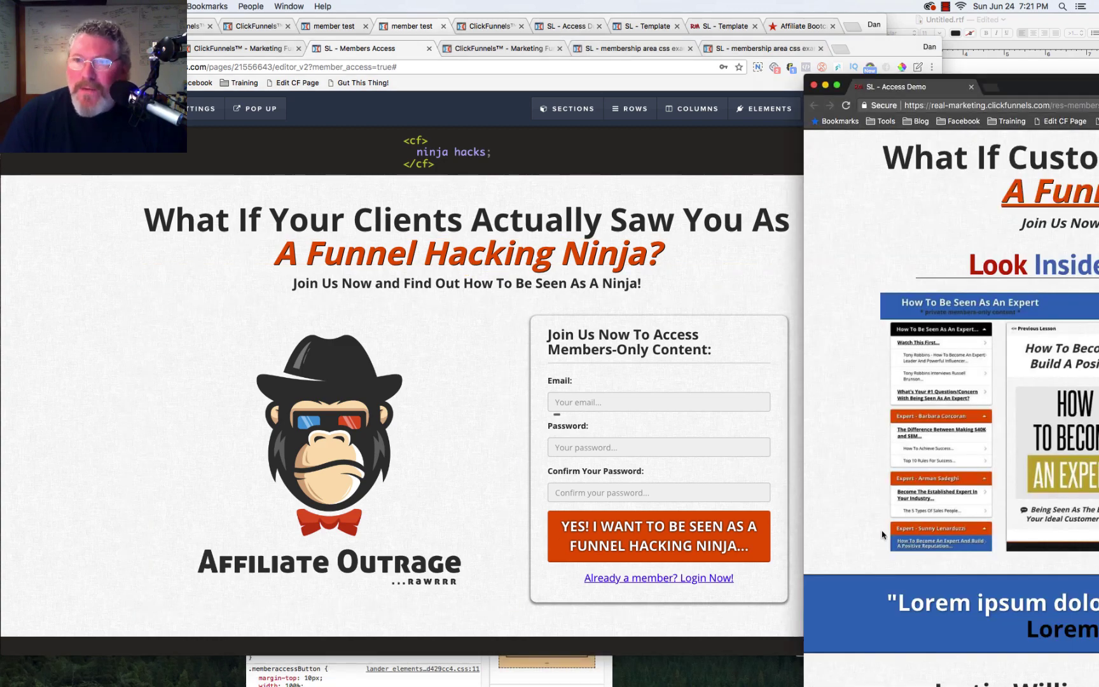
pyautogui.moveTo(1019, 97); pyautogui.dragTo(404, 48)
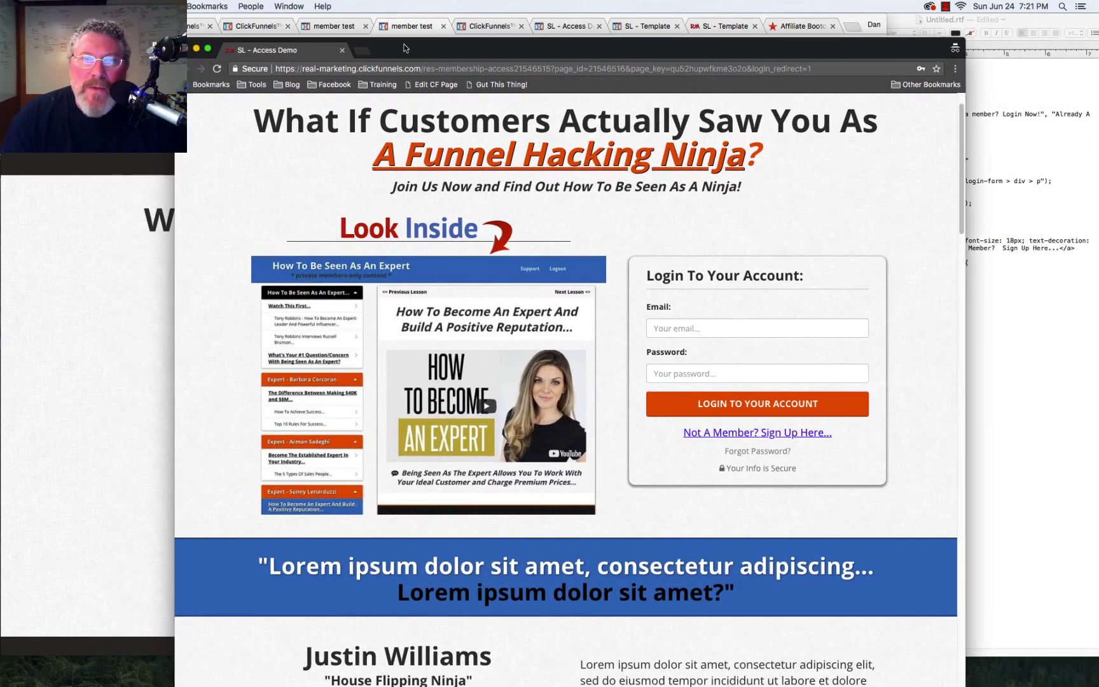
pyautogui.click(729, 29)
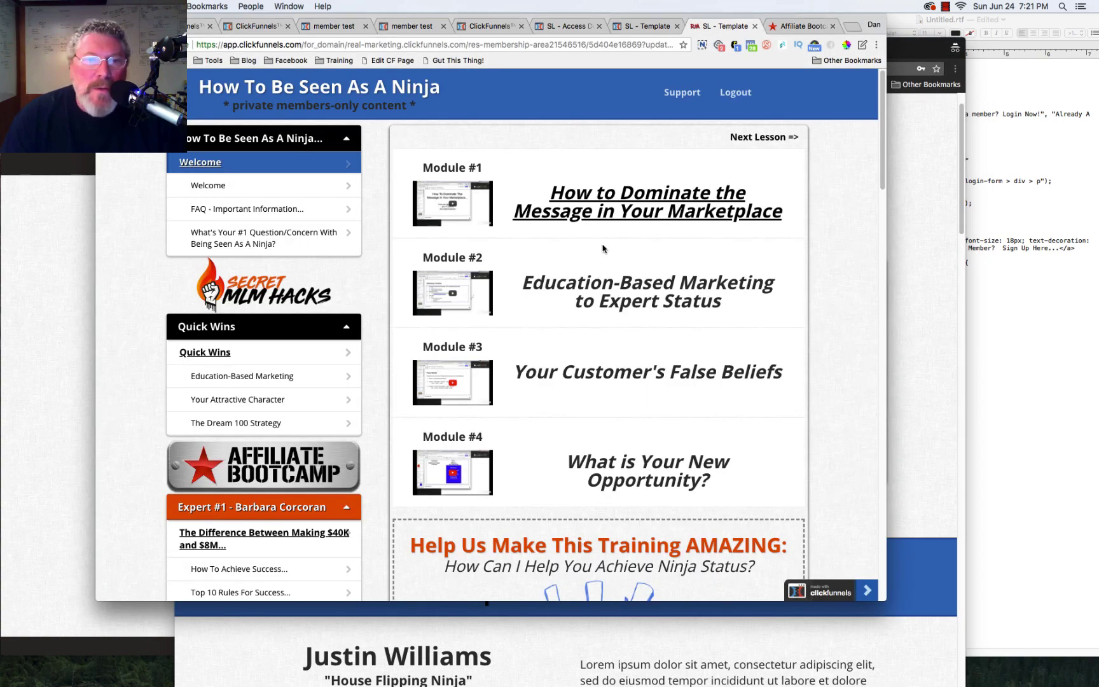
pyautogui.click(923, 196)
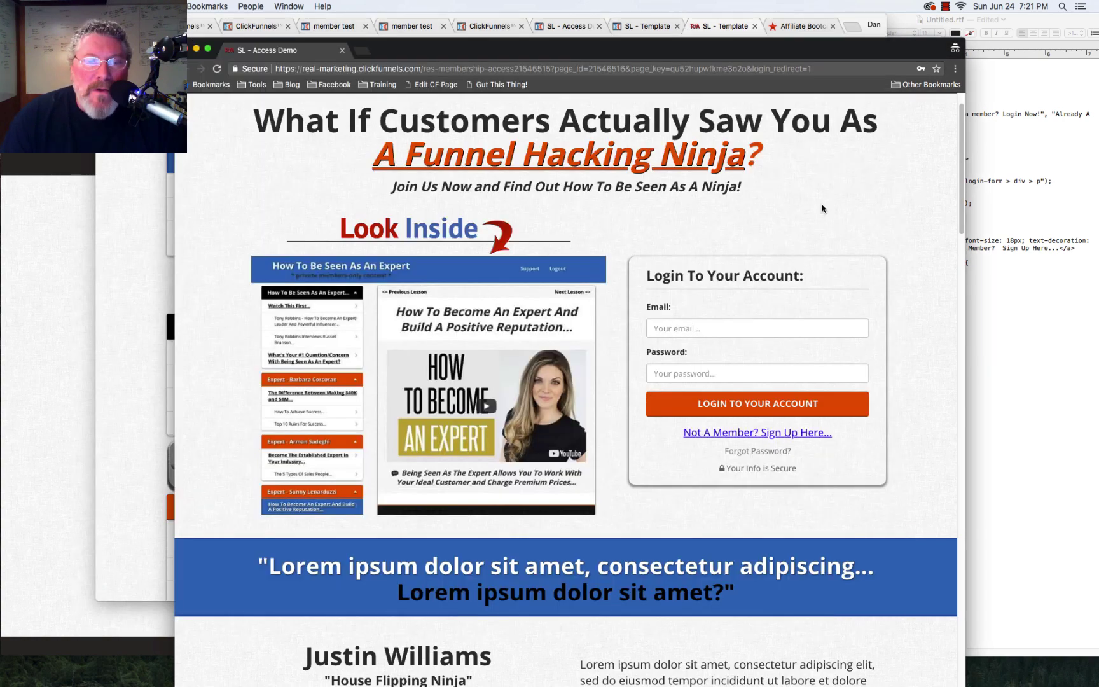
pyautogui.scroll(2, 821, 208)
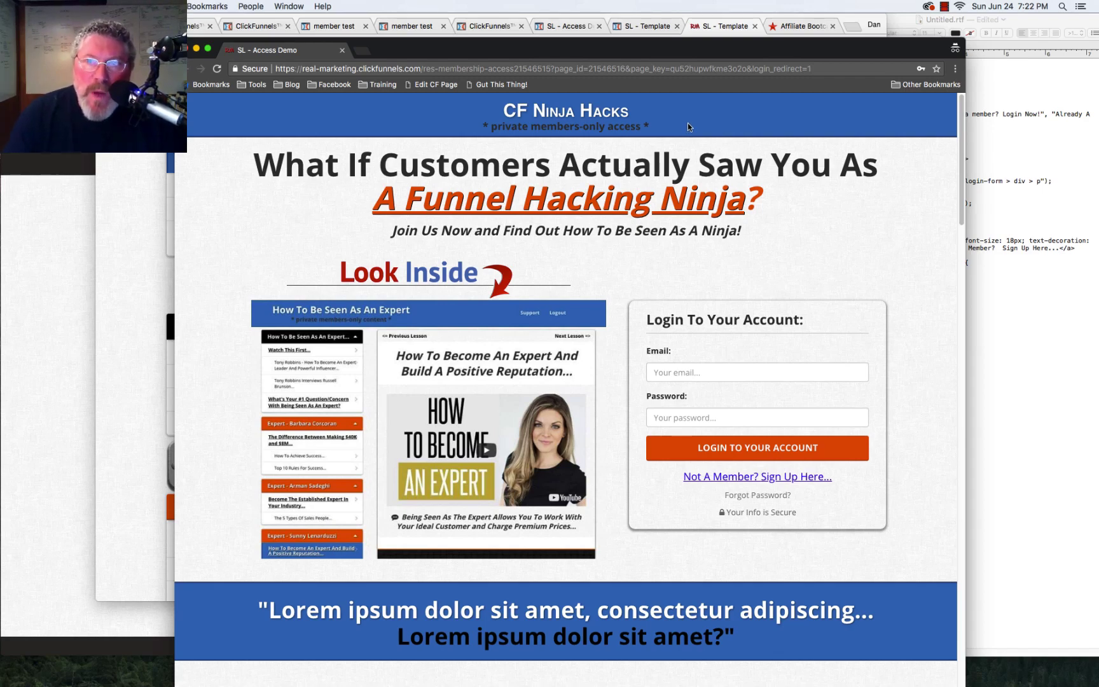
pyautogui.click(706, 27)
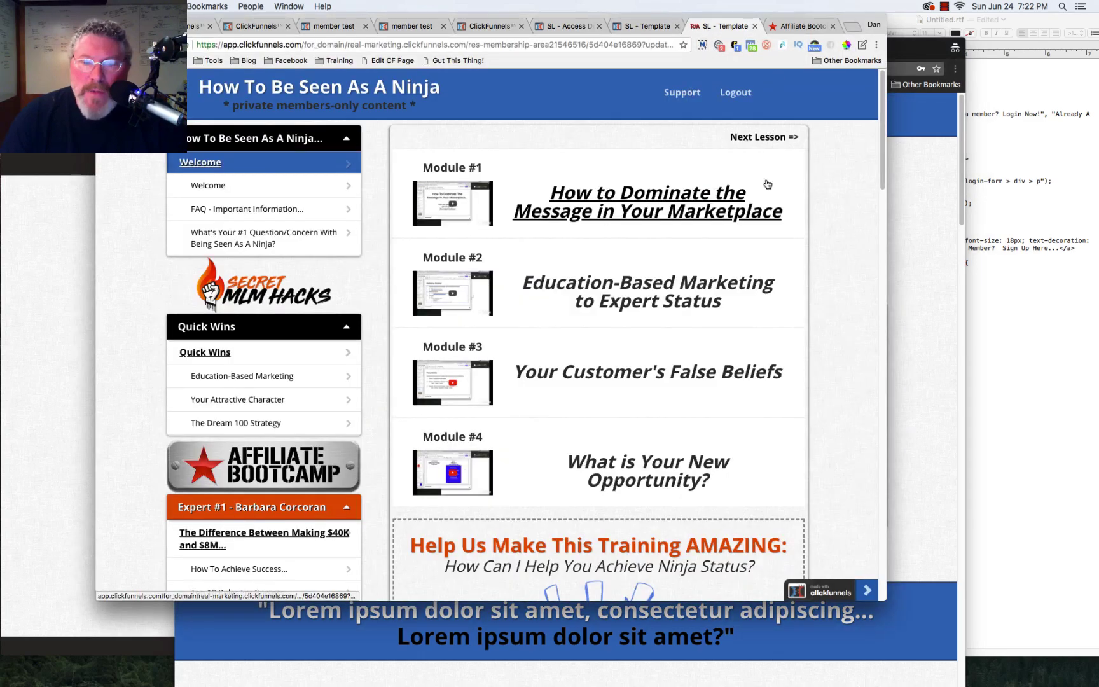
pyautogui.scroll(-3, 547, 501)
pyautogui.scroll(-3, 547, 499)
pyautogui.scroll(6, 547, 500)
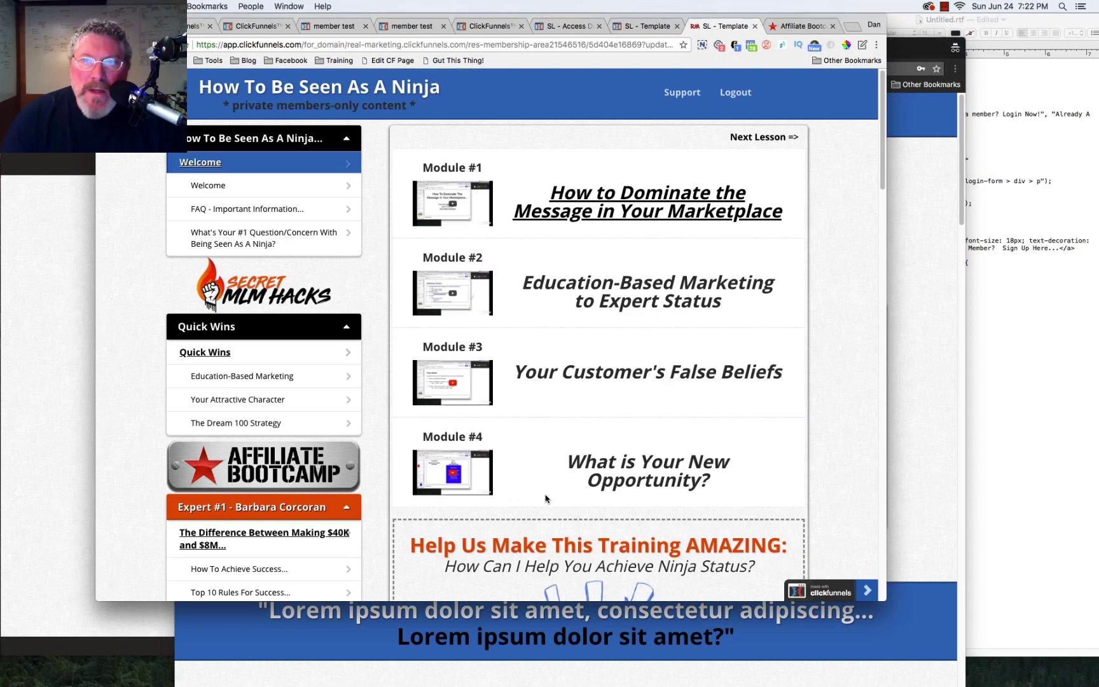
pyautogui.click(918, 261)
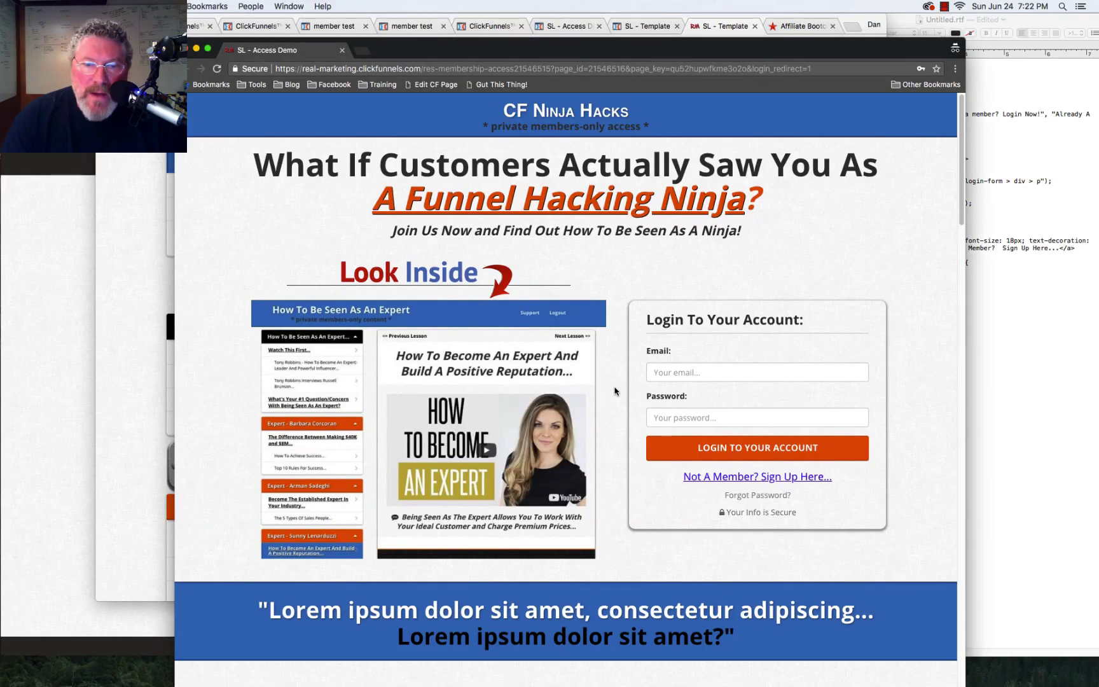
pyautogui.scroll(-5, 616, 394)
pyautogui.scroll(-6, 615, 393)
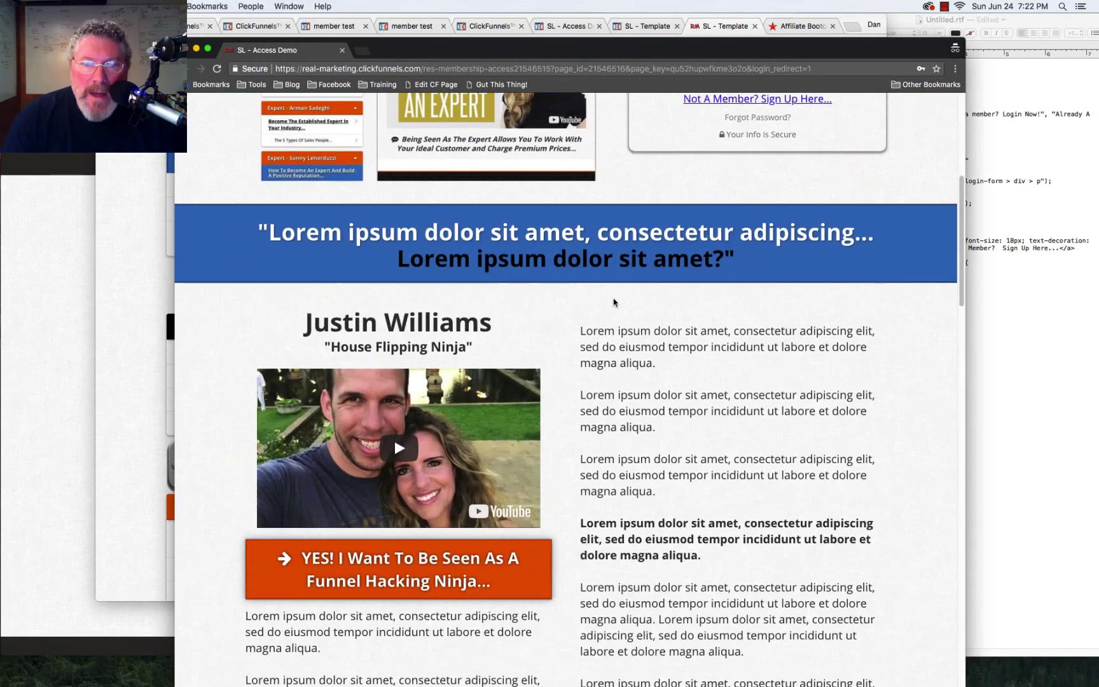
pyautogui.scroll(-15, 660, 393)
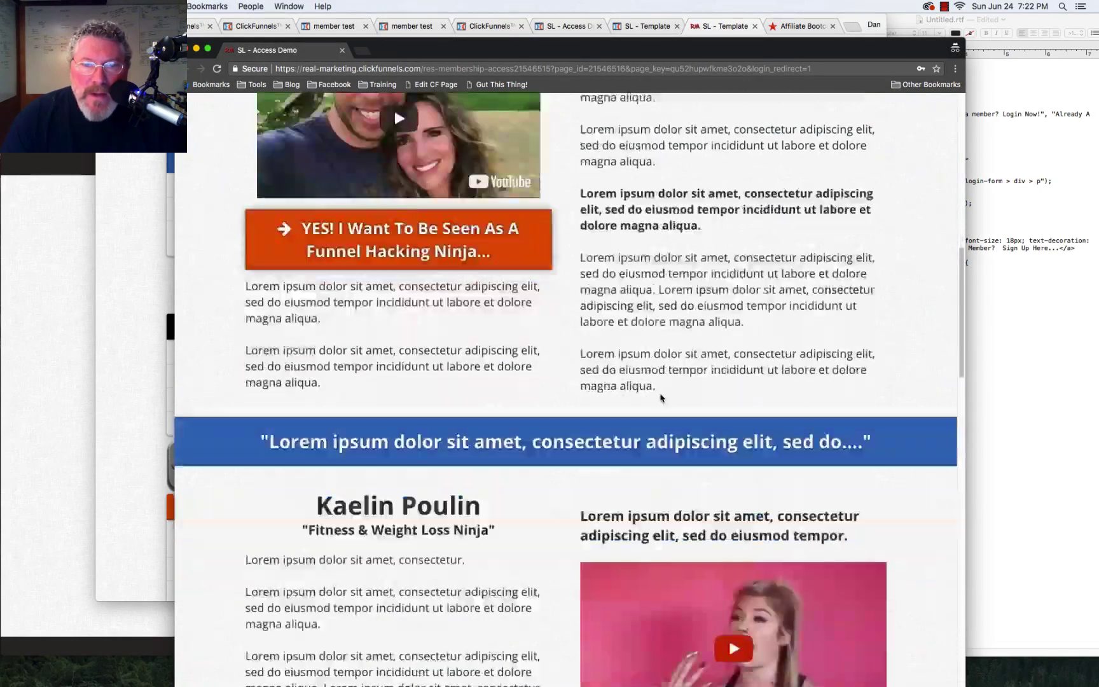
pyautogui.scroll(-20, 662, 399)
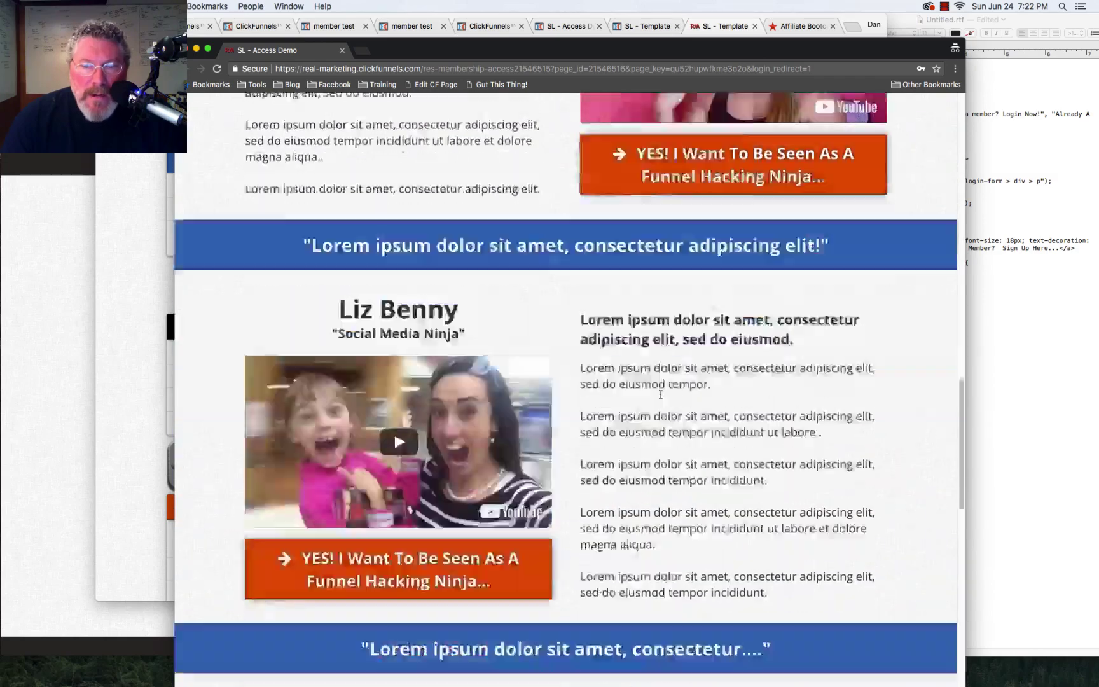
pyautogui.scroll(-11, 661, 399)
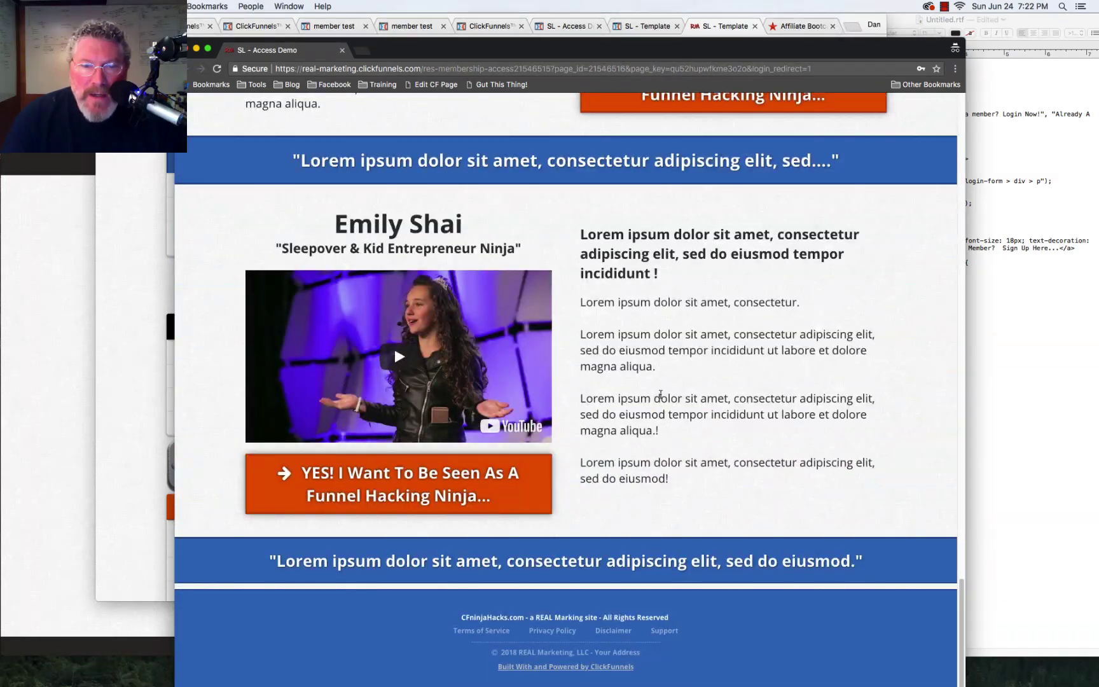
pyautogui.scroll(2, 660, 395)
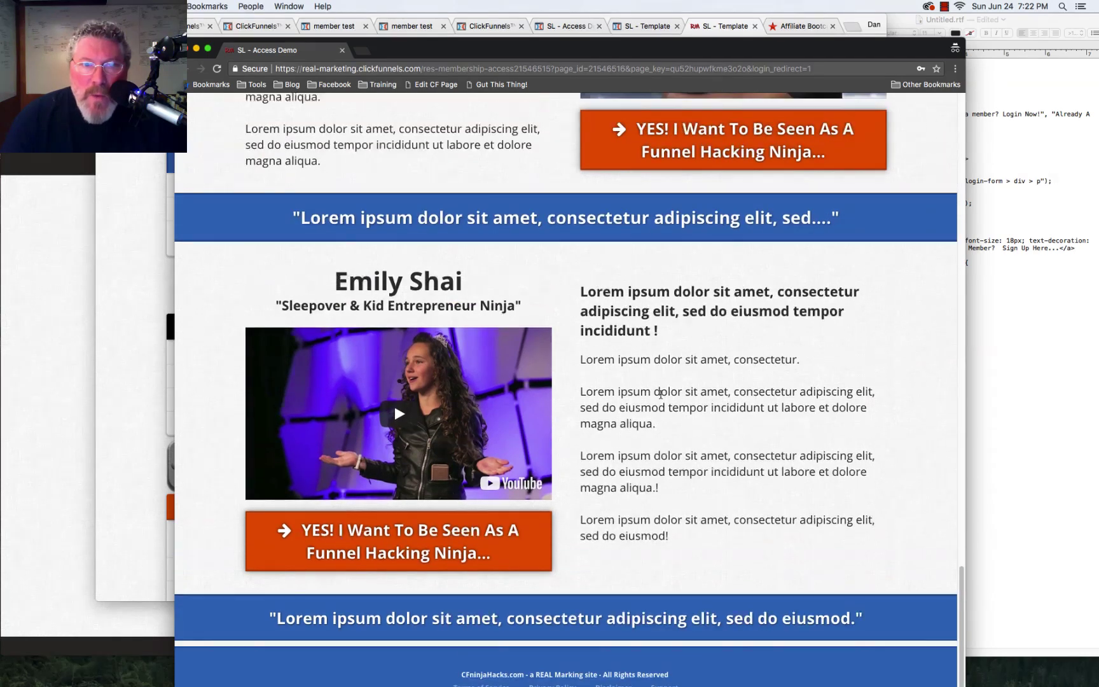
pyautogui.scroll(-2, 660, 394)
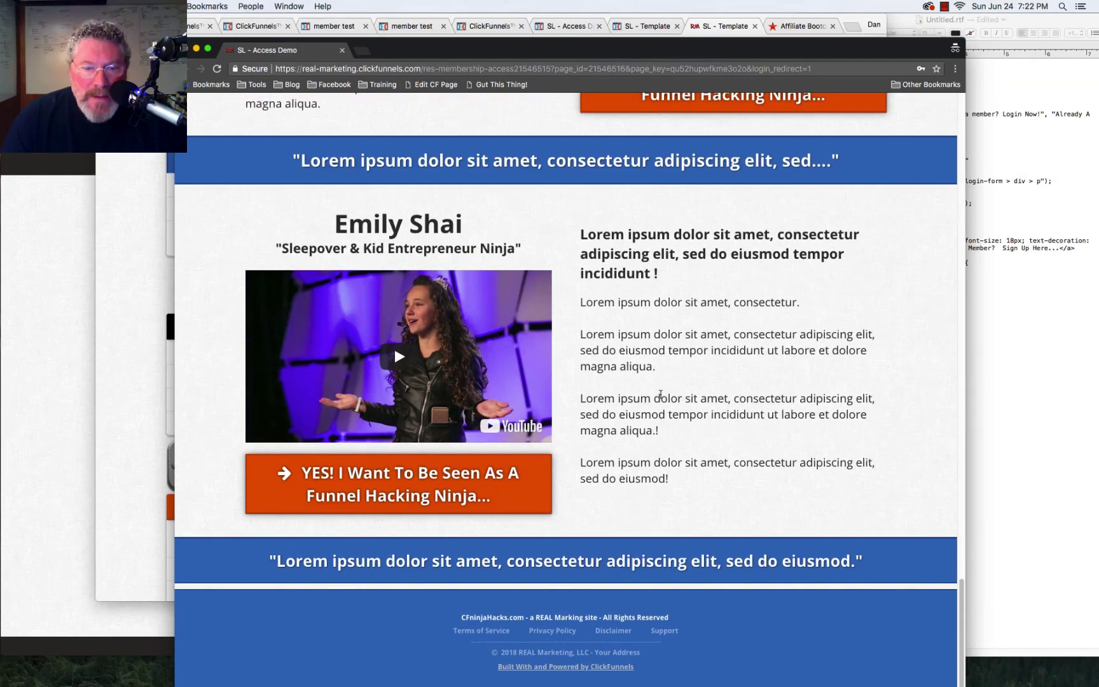
pyautogui.scroll(20, 660, 394)
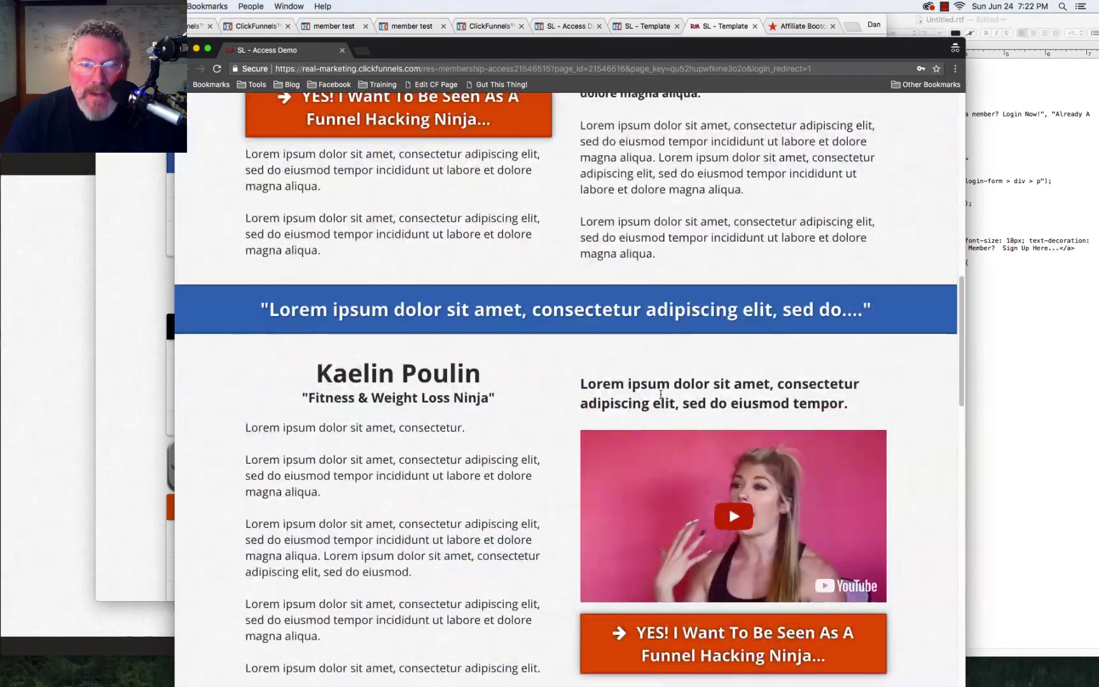
pyautogui.scroll(15, 660, 394)
pyautogui.scroll(-8, 661, 396)
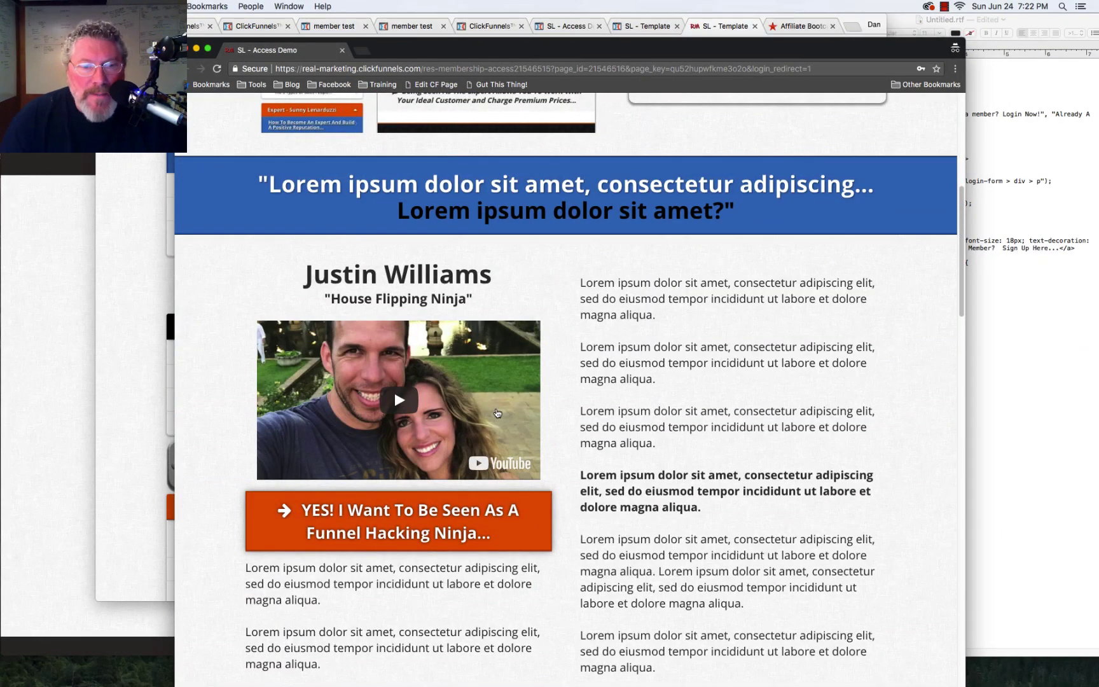
pyautogui.scroll(3, 490, 513)
pyautogui.scroll(9, 491, 513)
pyautogui.scroll(-20, 488, 510)
pyautogui.scroll(20, 601, 537)
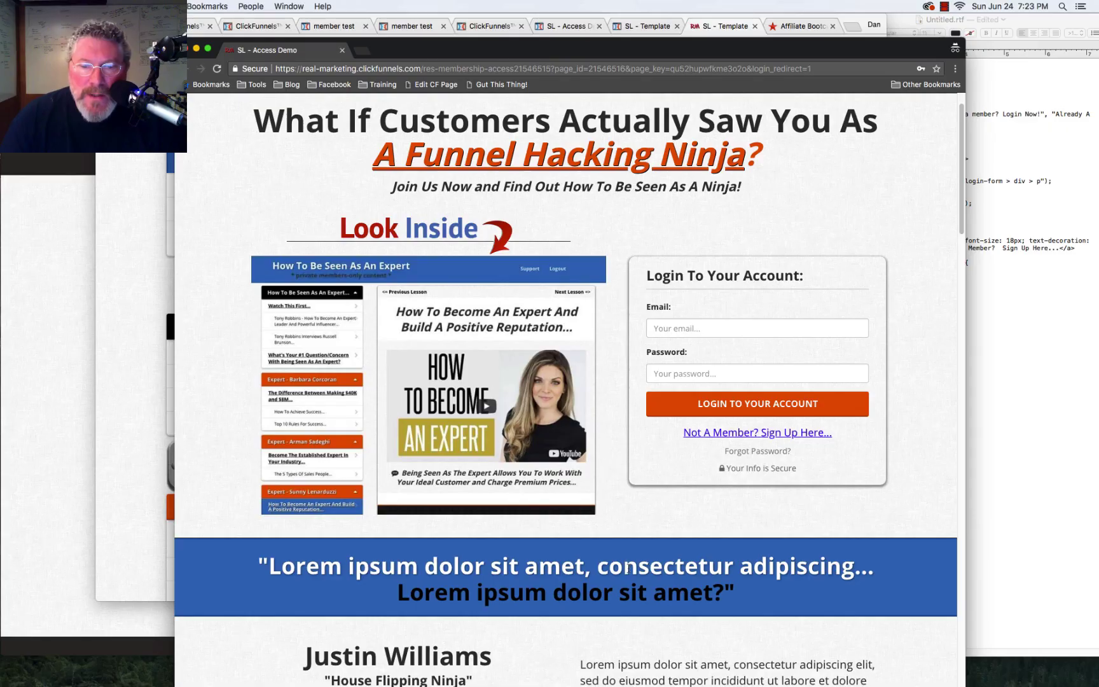
pyautogui.scroll(-20, 601, 436)
pyautogui.scroll(20, 638, 560)
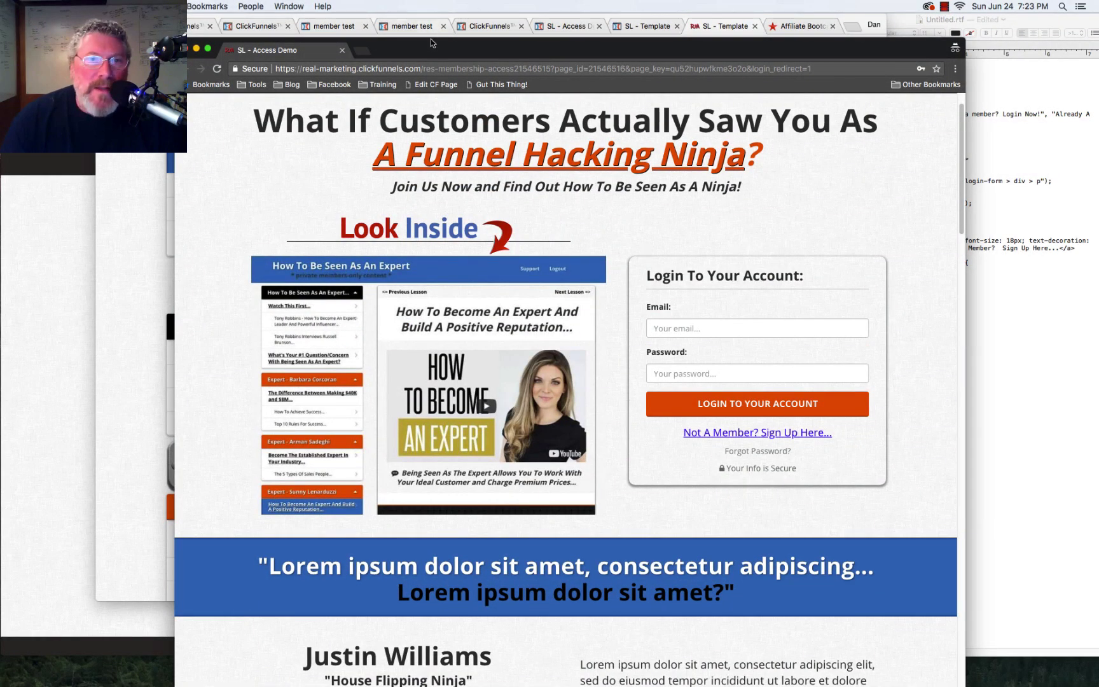
# Move aside and minimize the Access Demo window, bringing the Members Access page editor forward.
pyautogui.moveTo(430, 42); pyautogui.dragTo(547, 44)
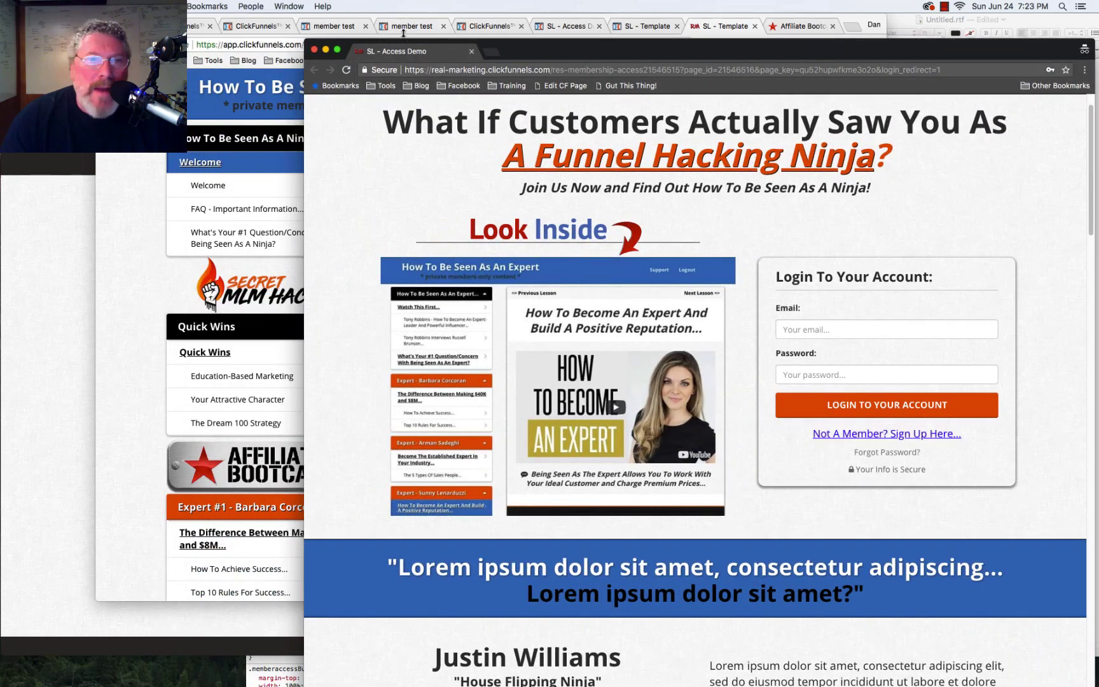
pyautogui.click(326, 54)
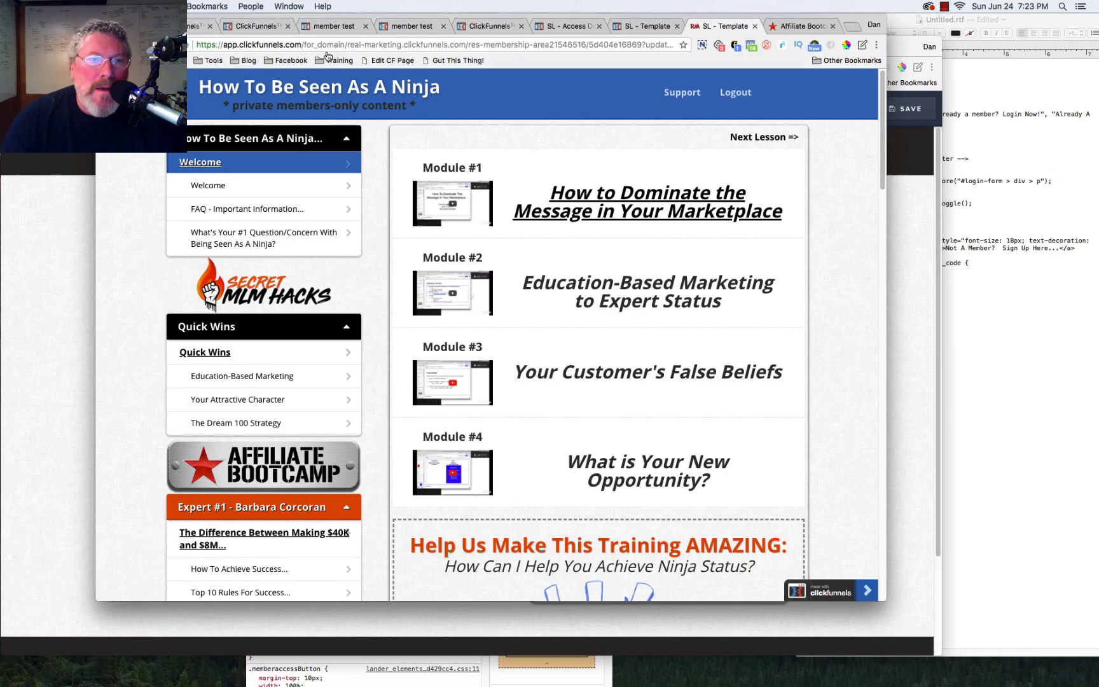
pyautogui.click(74, 299)
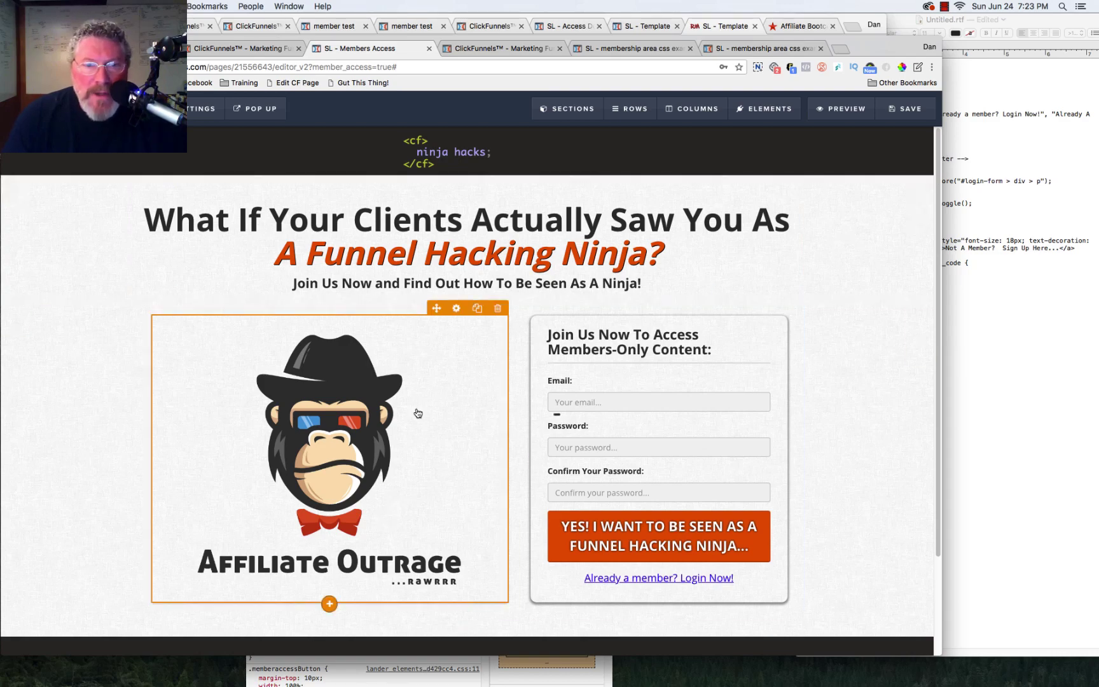
pyautogui.scroll(-4, 418, 417)
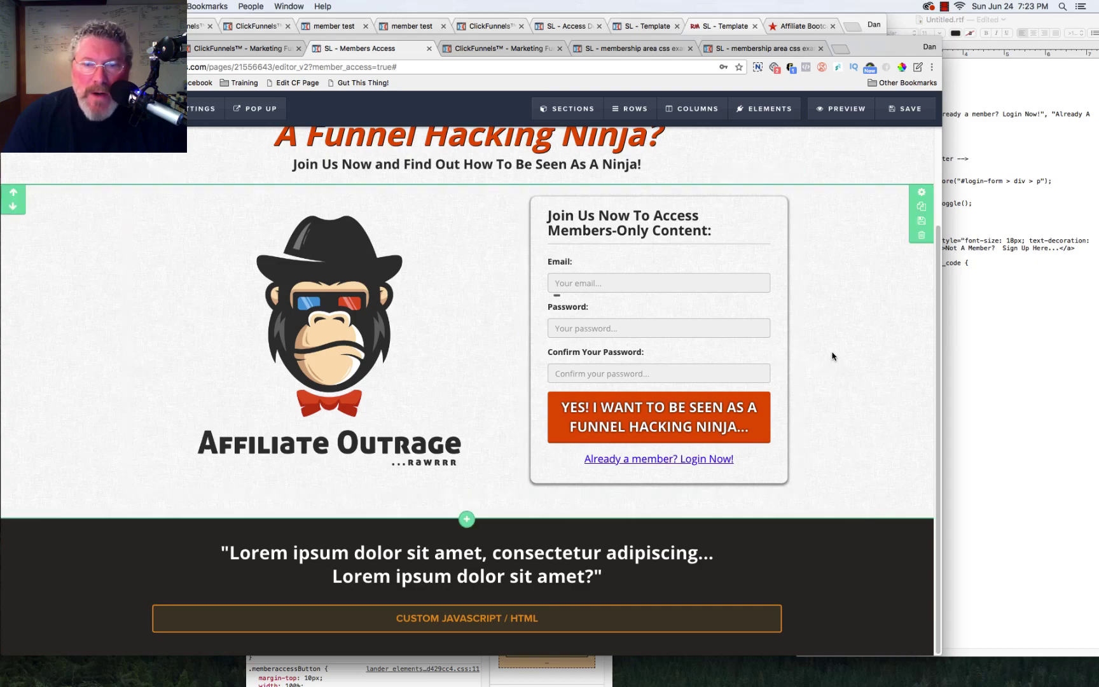
pyautogui.scroll(3, 831, 360)
pyautogui.scroll(2, 833, 356)
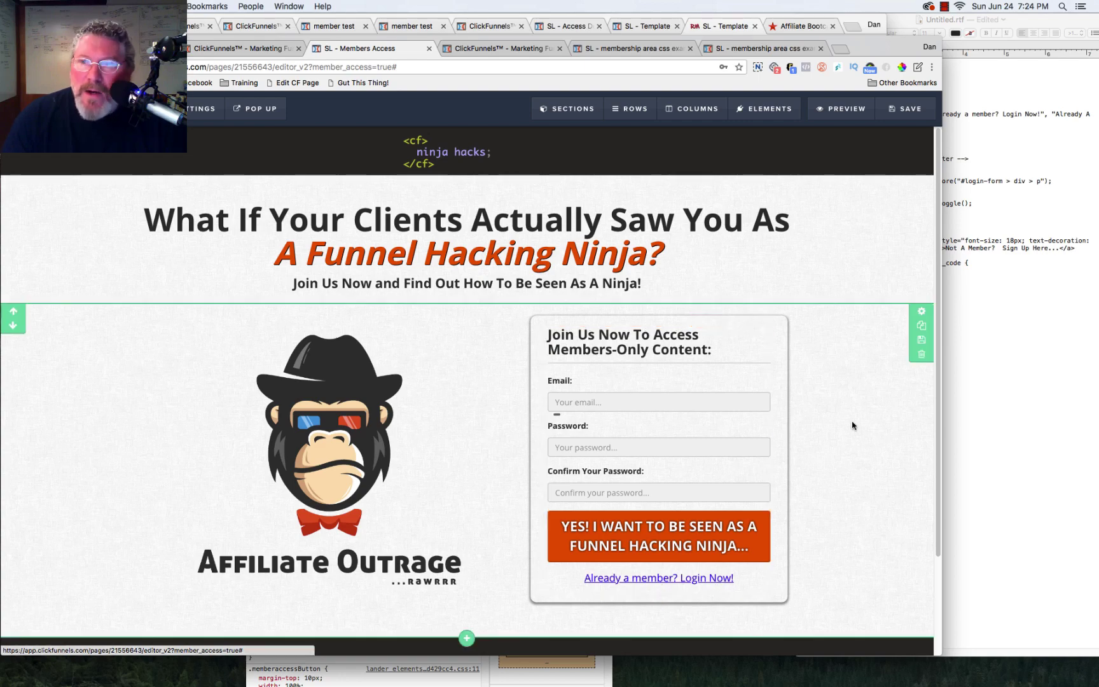
# Copy the Replace Text script from the TextEdit notes.
pyautogui.click(1001, 140)
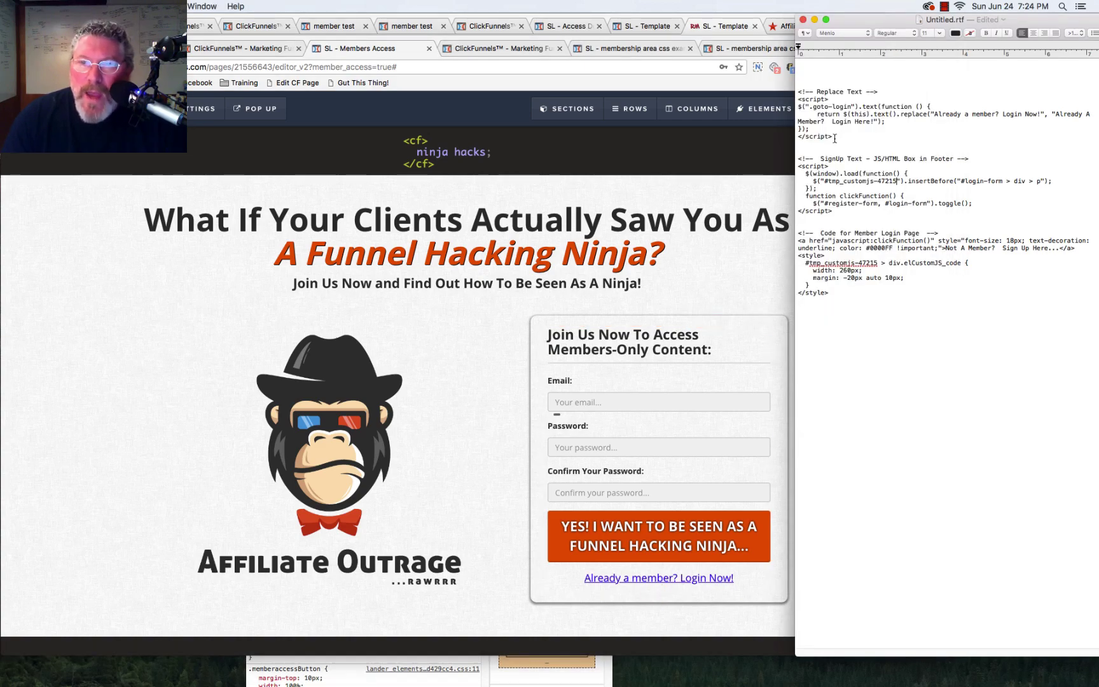
pyautogui.moveTo(836, 135); pyautogui.dragTo(799, 91)
pyautogui.press('super+c')
pyautogui.press('super+Tab')
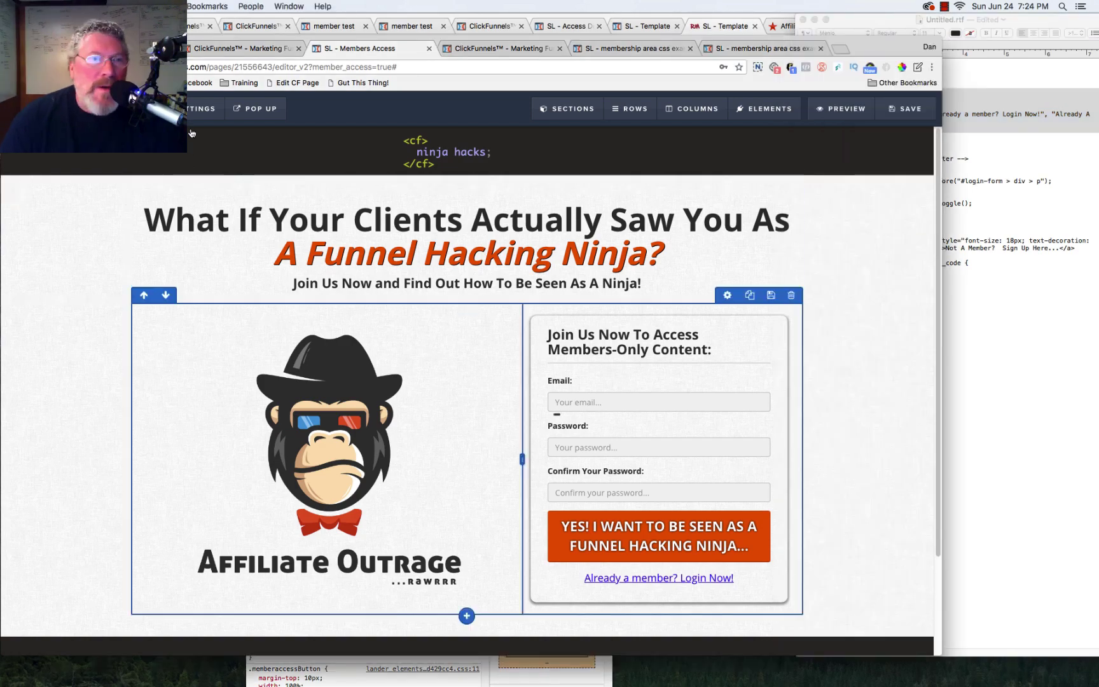
# Paste the script into the page's Header Code tracking settings, adding a dot before goto-login.
pyautogui.click(192, 108)
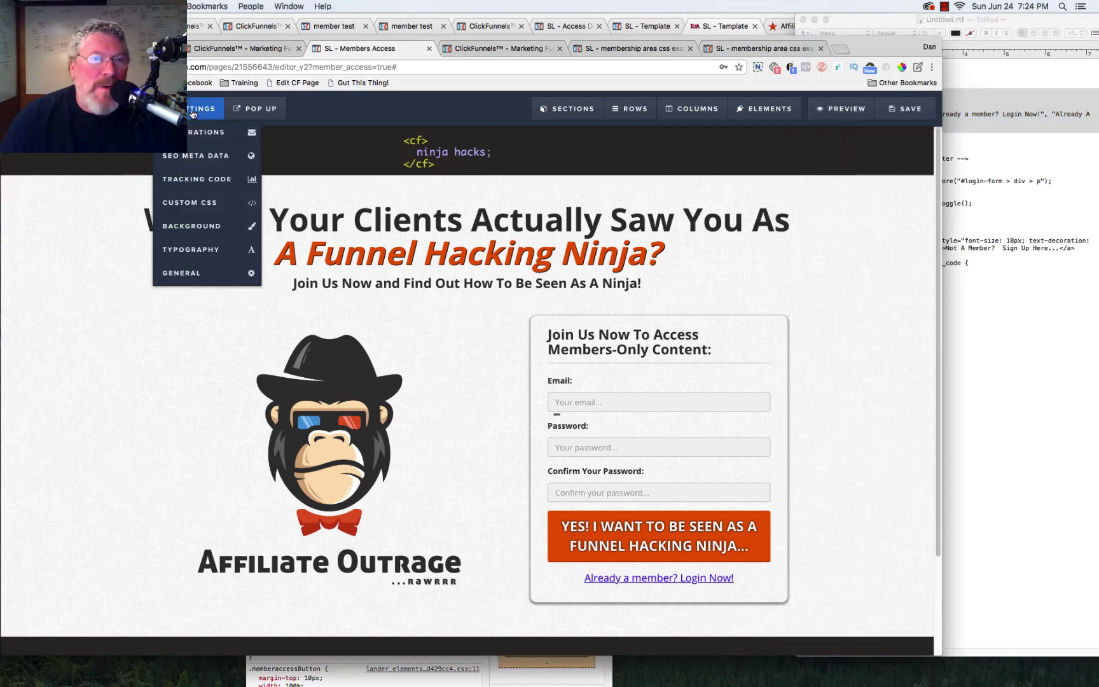
pyautogui.click(188, 181)
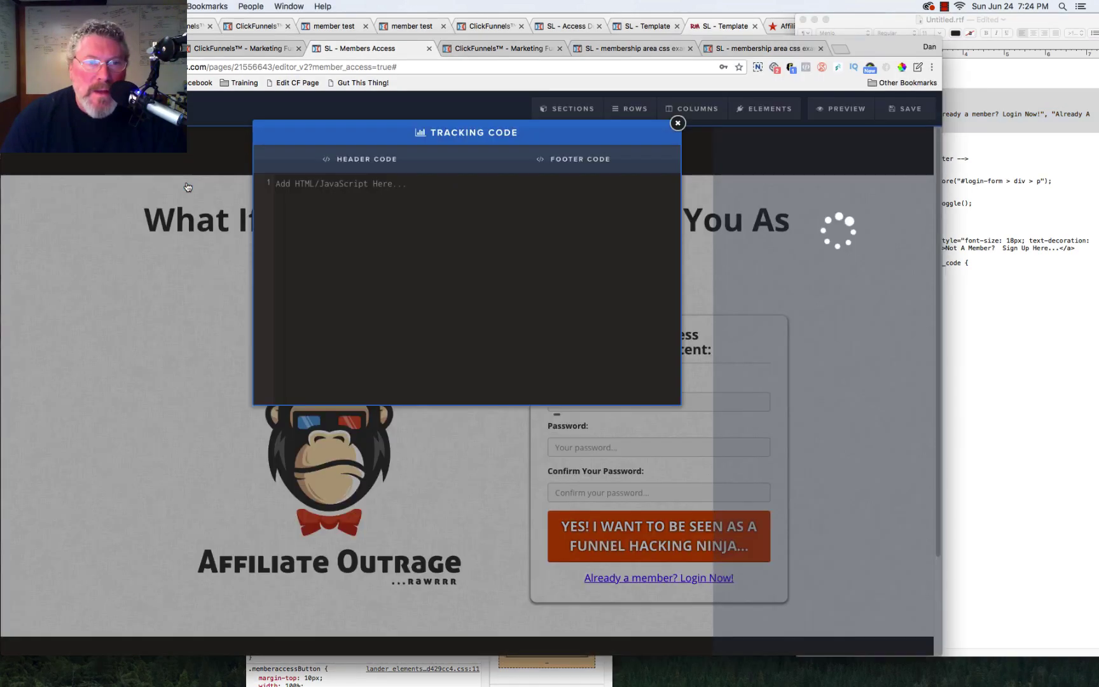
pyautogui.click(561, 166)
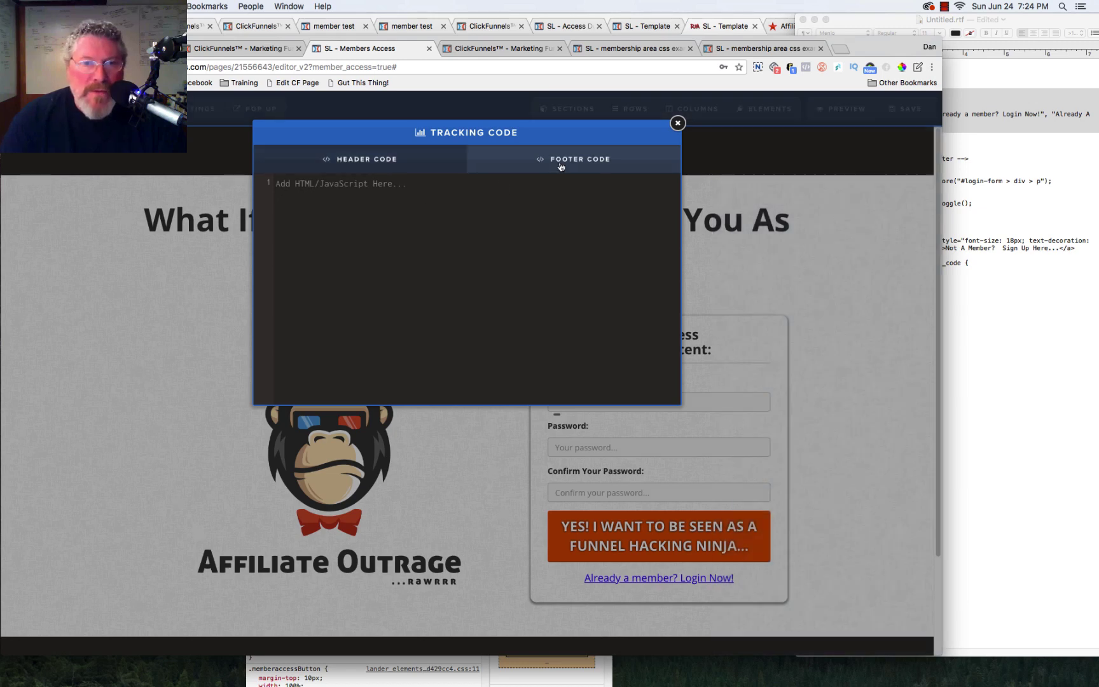
pyautogui.click(400, 170)
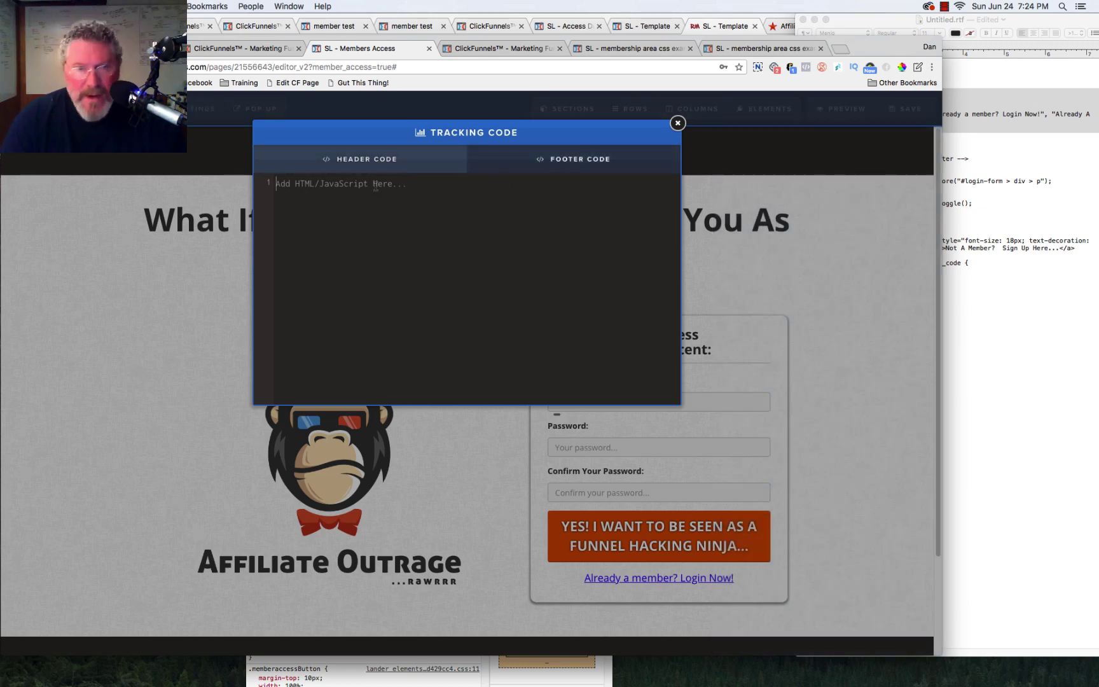
pyautogui.press('super+v')
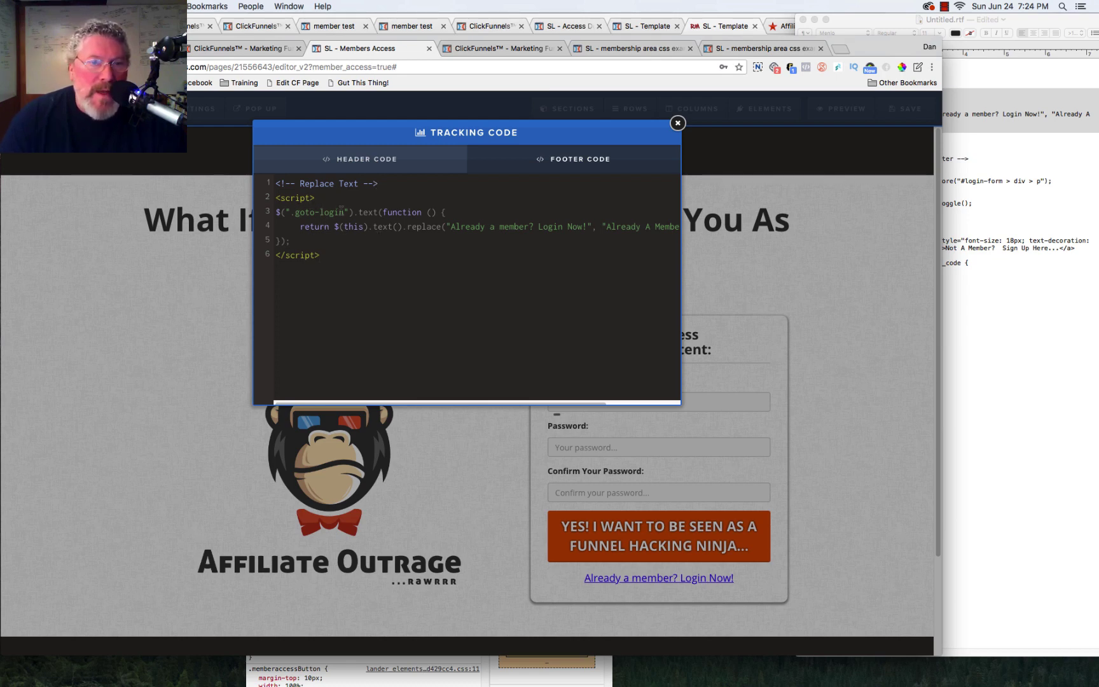
pyautogui.click(292, 213)
pyautogui.write('.')
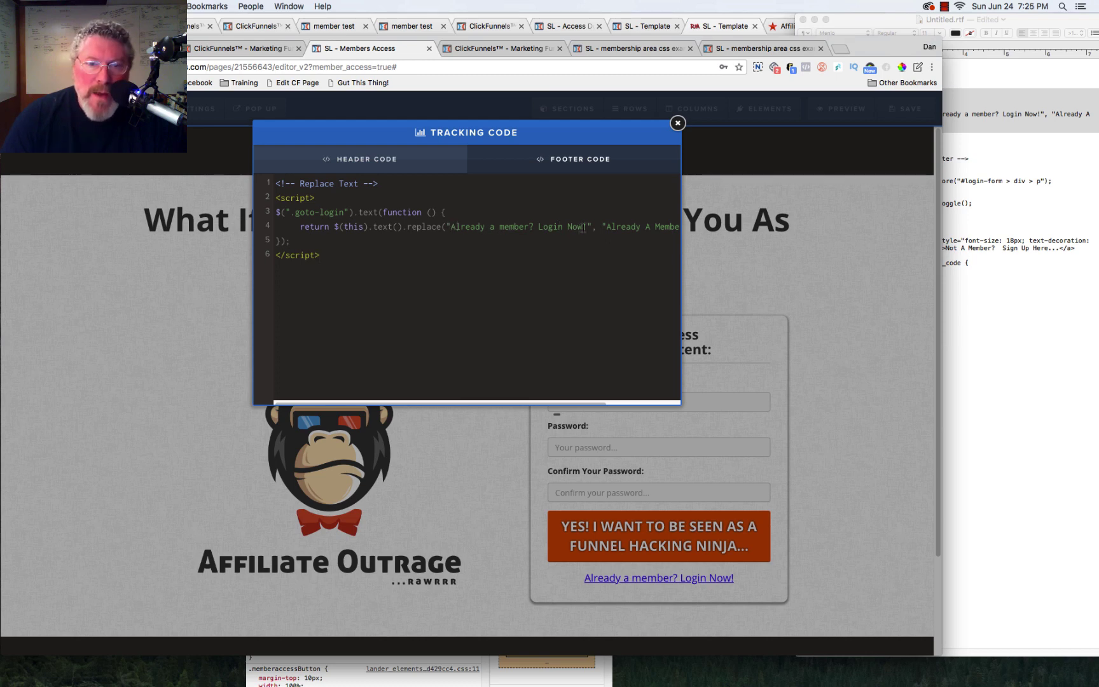
pyautogui.moveTo(481, 403); pyautogui.dragTo(555, 403)
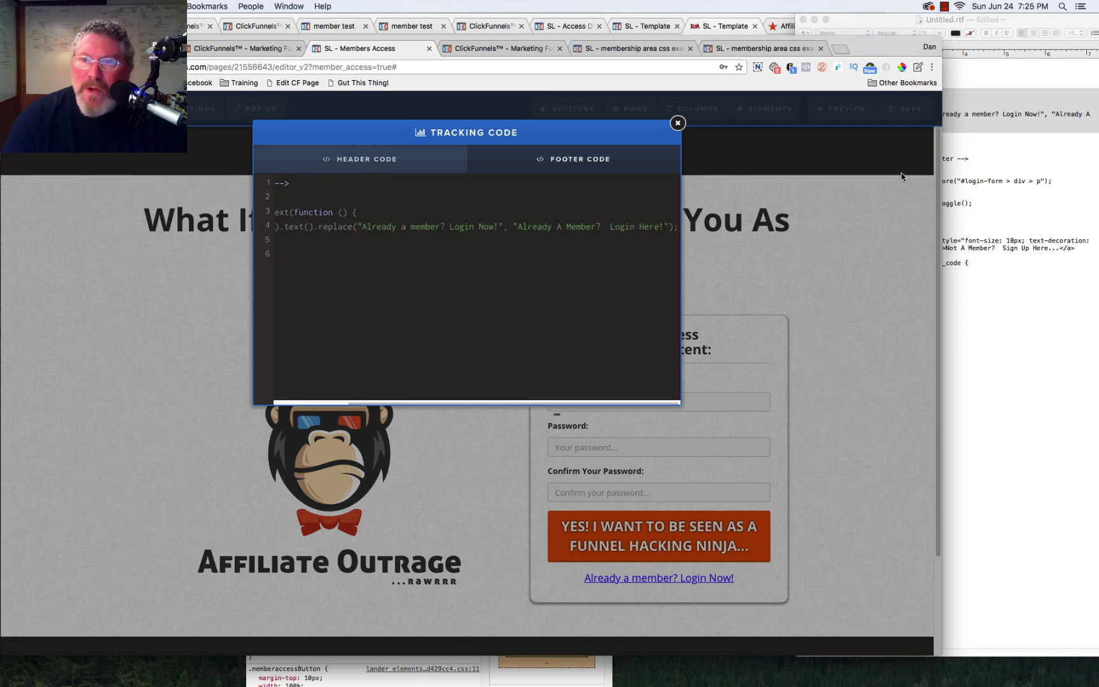
pyautogui.click(908, 115)
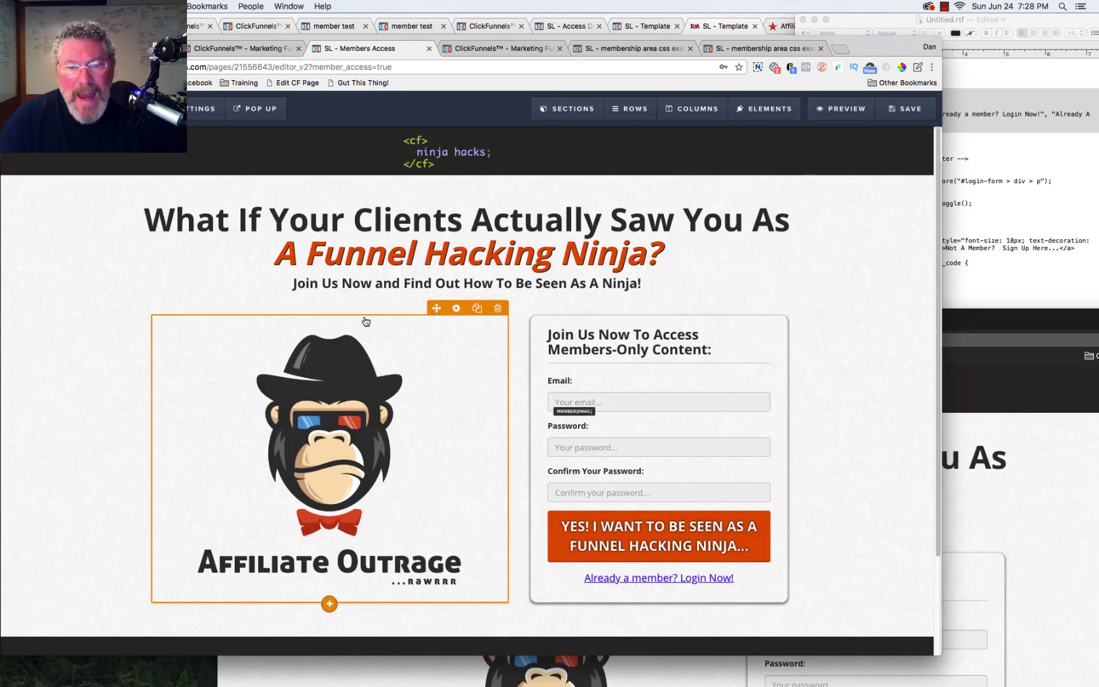
# Open the Secret Sign Up URL in its own window and check the login link reads 'Already A Member? Login Here!'.
pyautogui.click(242, 50)
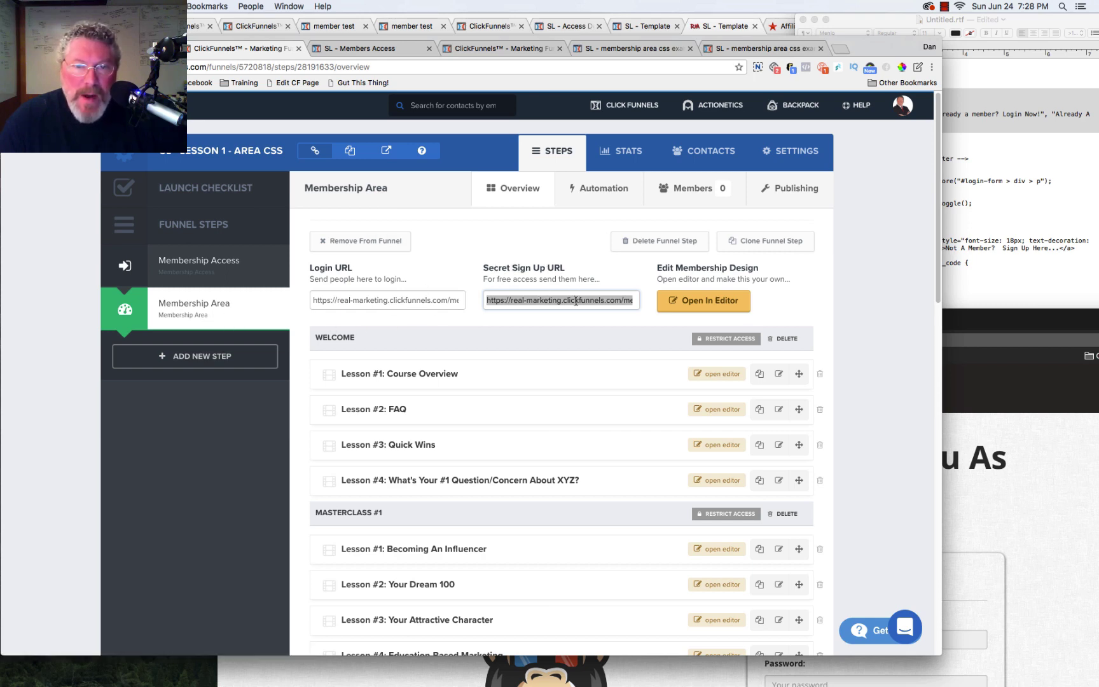
pyautogui.click(973, 360)
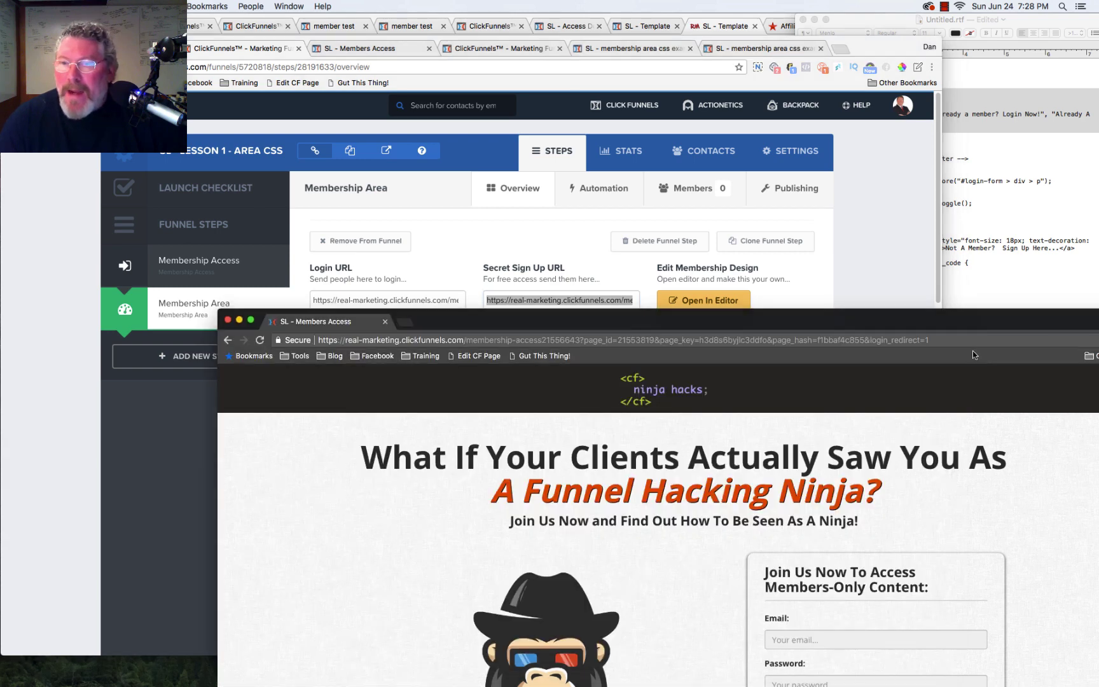
pyautogui.moveTo(961, 316); pyautogui.dragTo(855, 102)
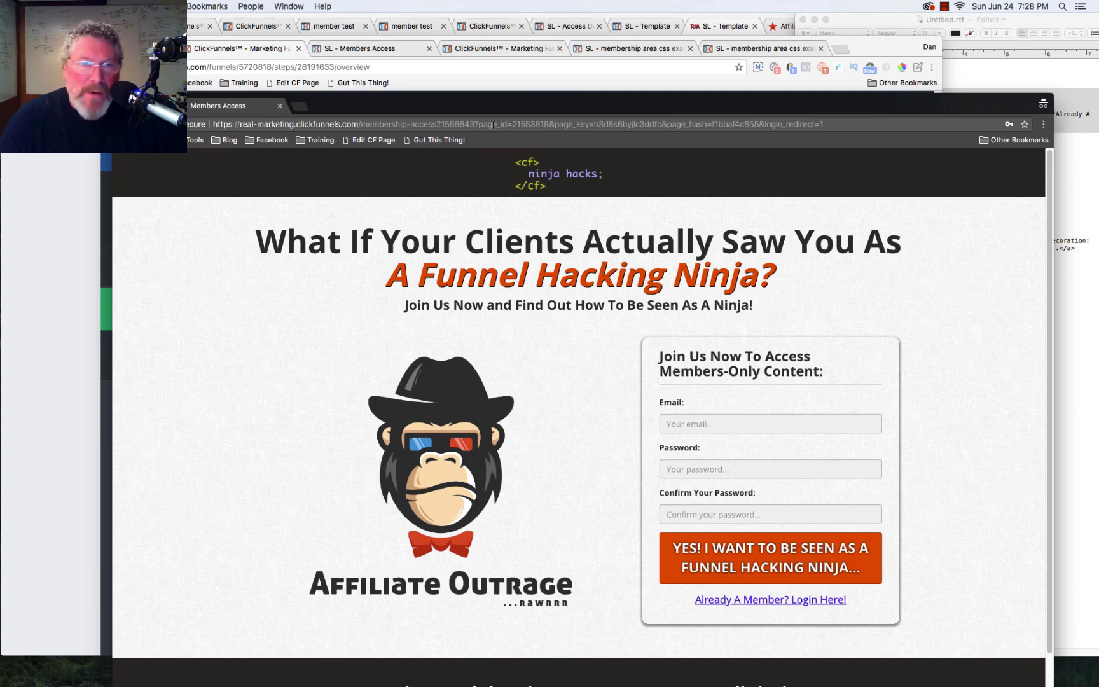
pyautogui.moveTo(485, 107); pyautogui.dragTo(523, 123)
pyautogui.click(372, 50)
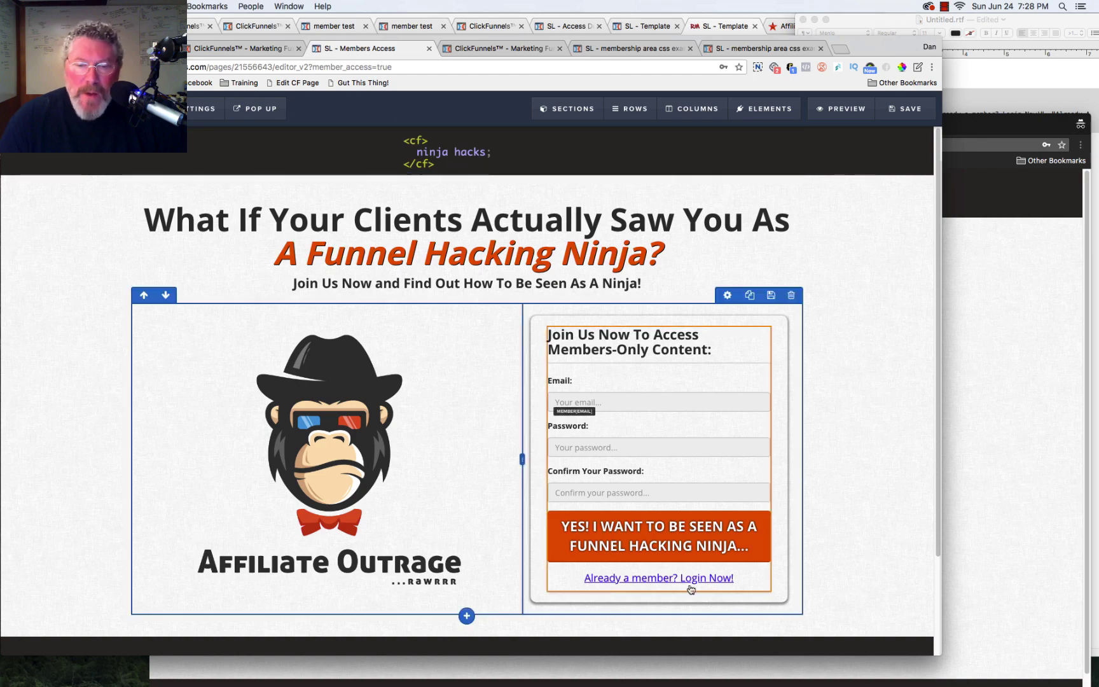
pyautogui.click(979, 527)
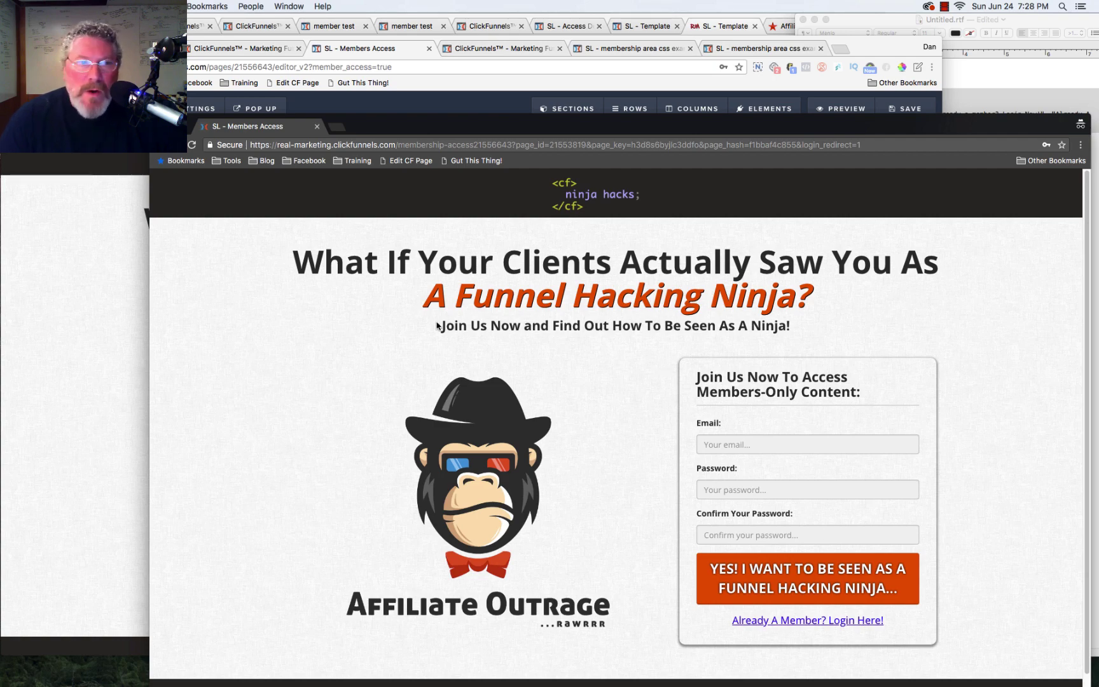
# Bring the Members Access editor forward and paste the Replace Text script into its tracking code.
pyautogui.click(93, 309)
pyautogui.moveTo(204, 109)
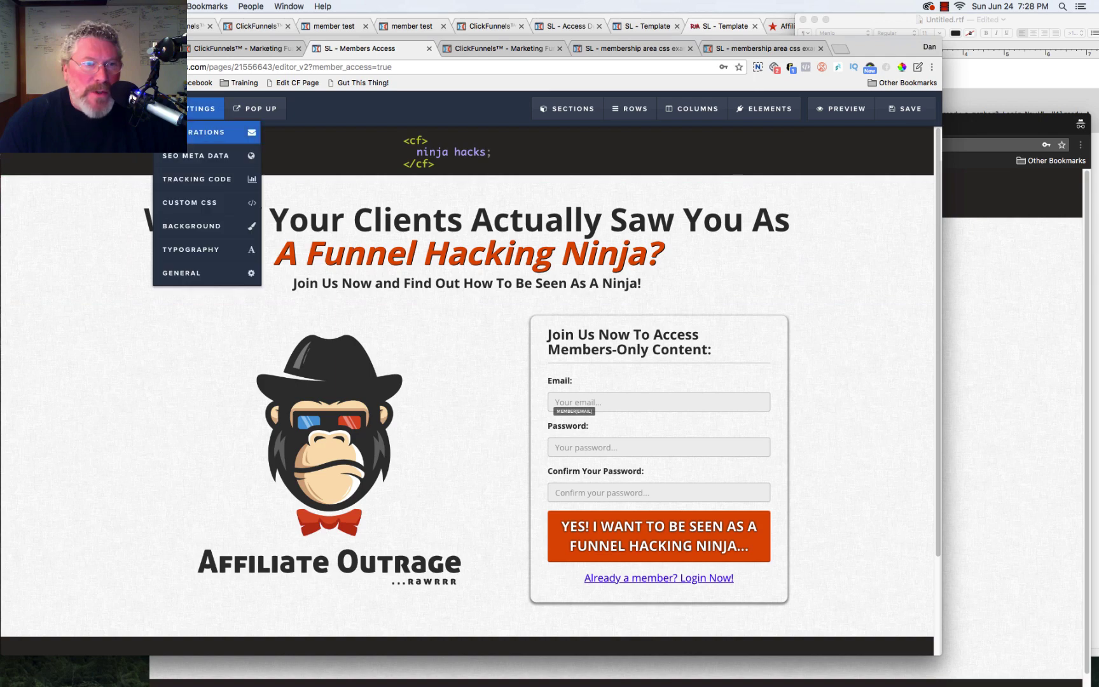
pyautogui.click(181, 182)
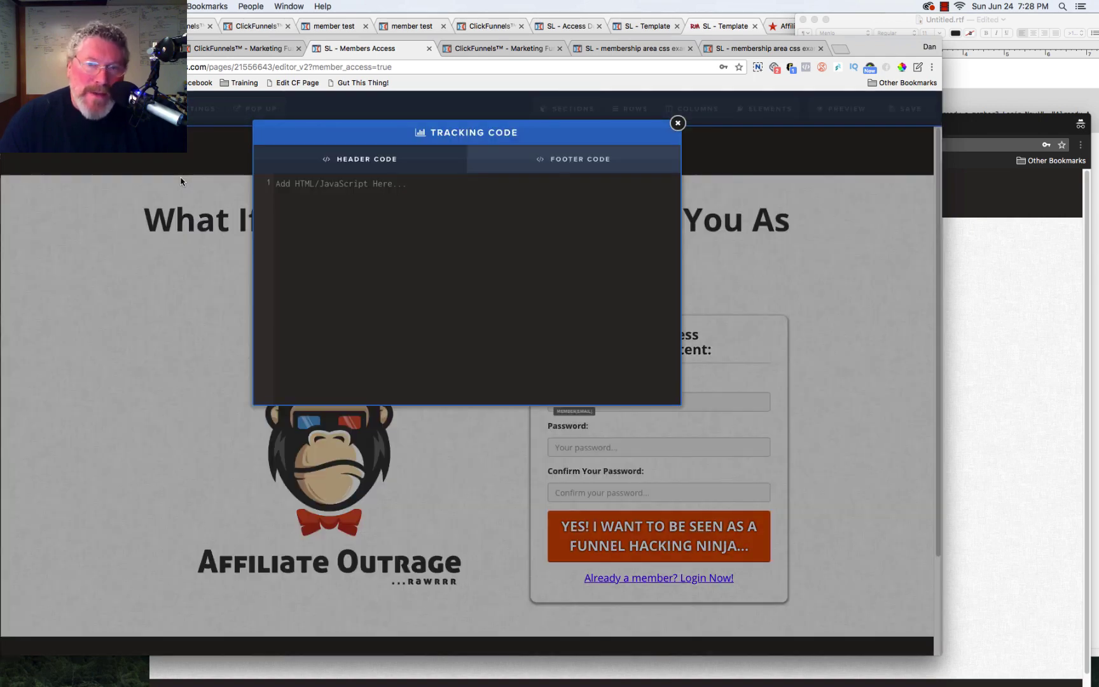
pyautogui.press('super+v')
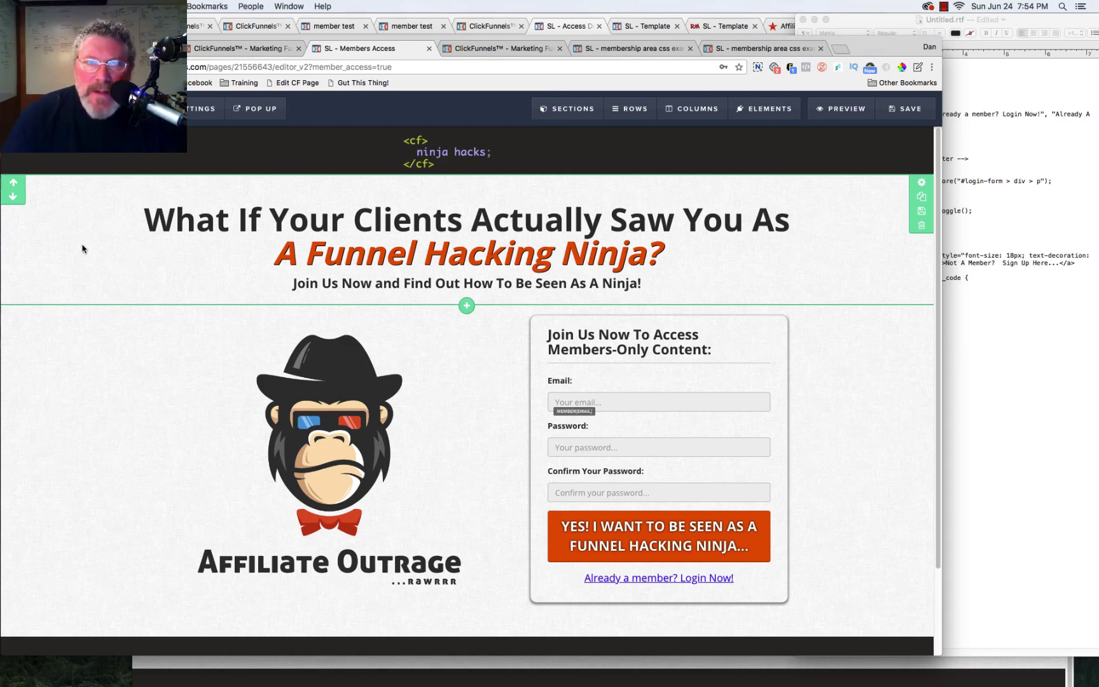
# Select the sign-up toggle script in the footer tracking code, then scroll down to the custom JS/HTML block.
pyautogui.click(1056, 209)
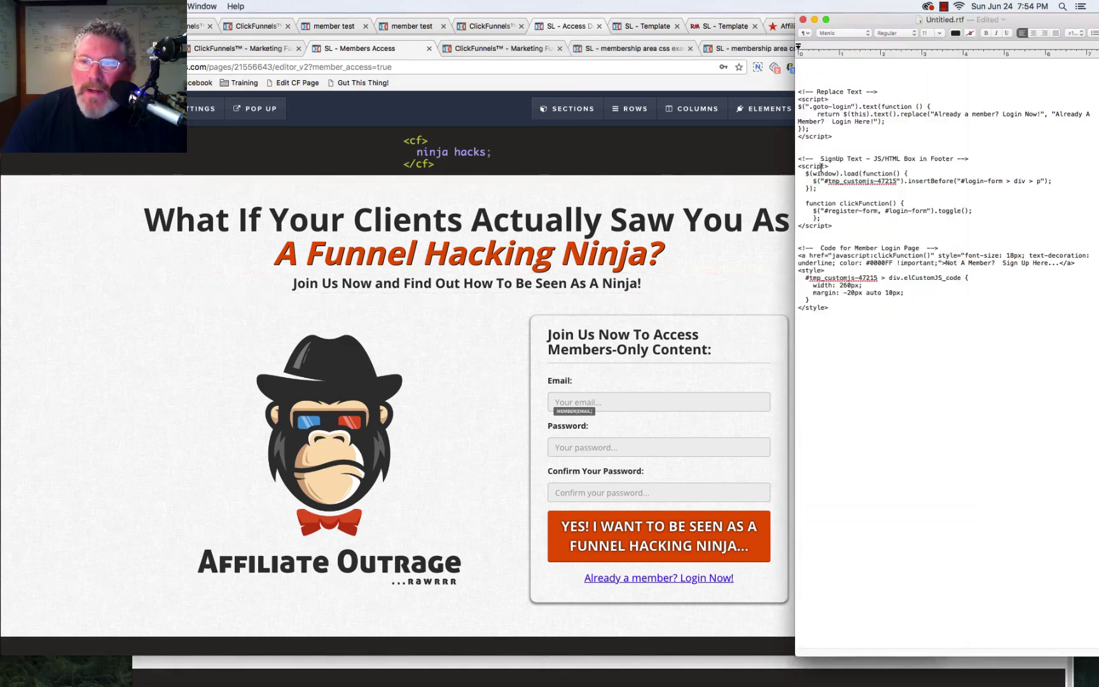
pyautogui.click(191, 114)
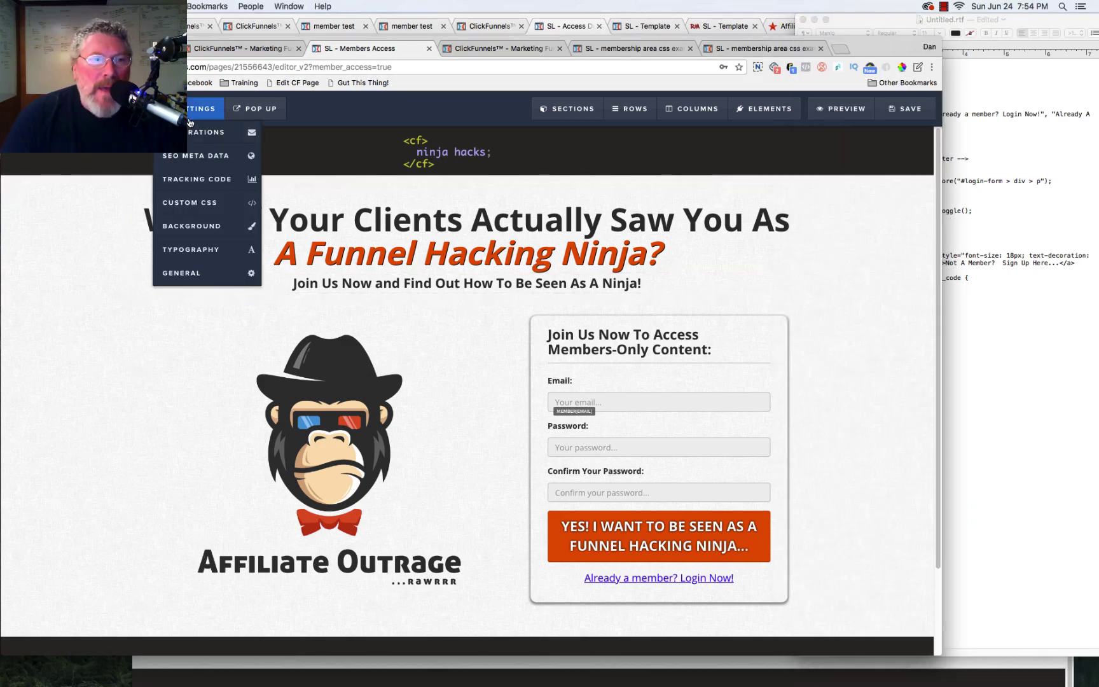
pyautogui.click(202, 180)
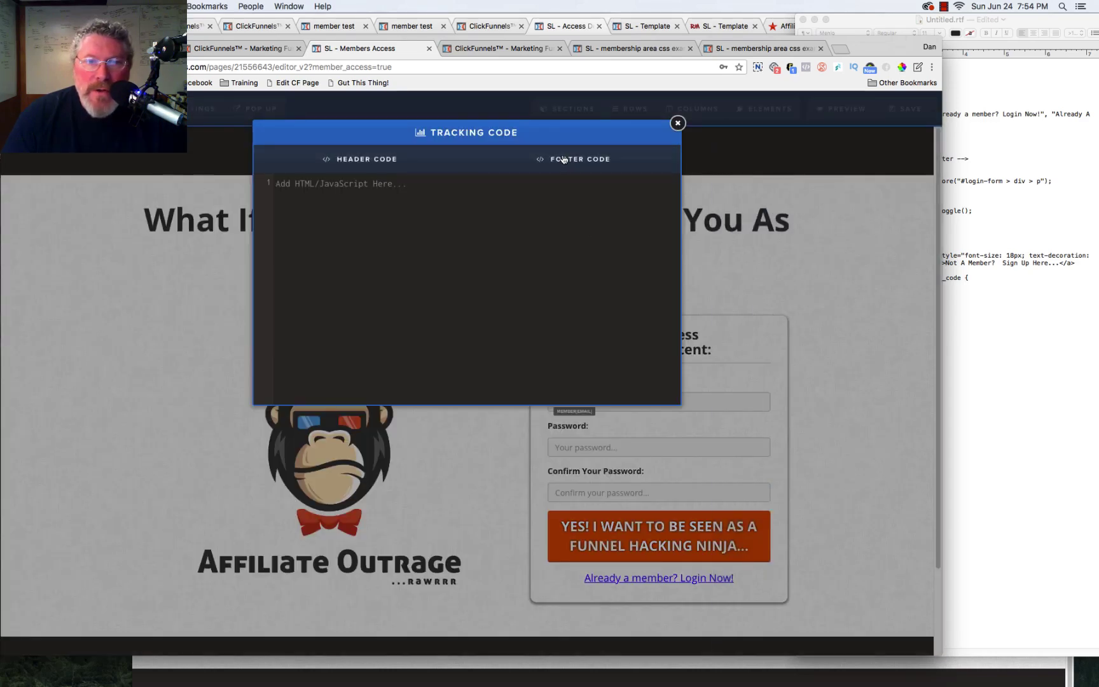
pyautogui.scroll(-3, 531, 296)
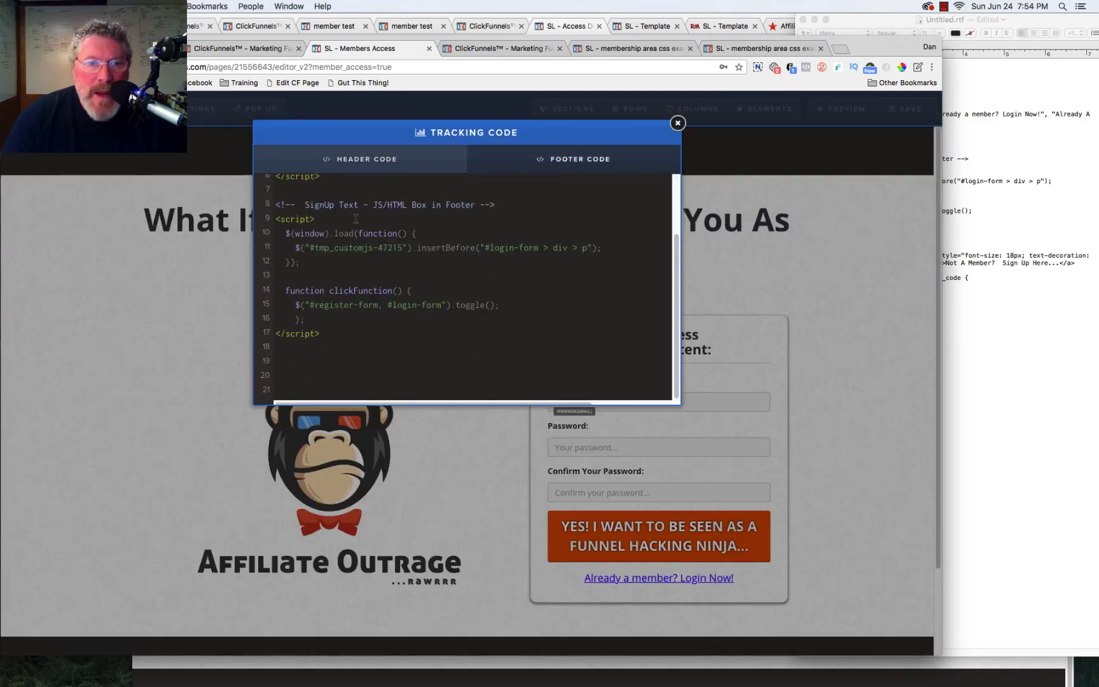
pyautogui.moveTo(278, 204); pyautogui.dragTo(342, 340)
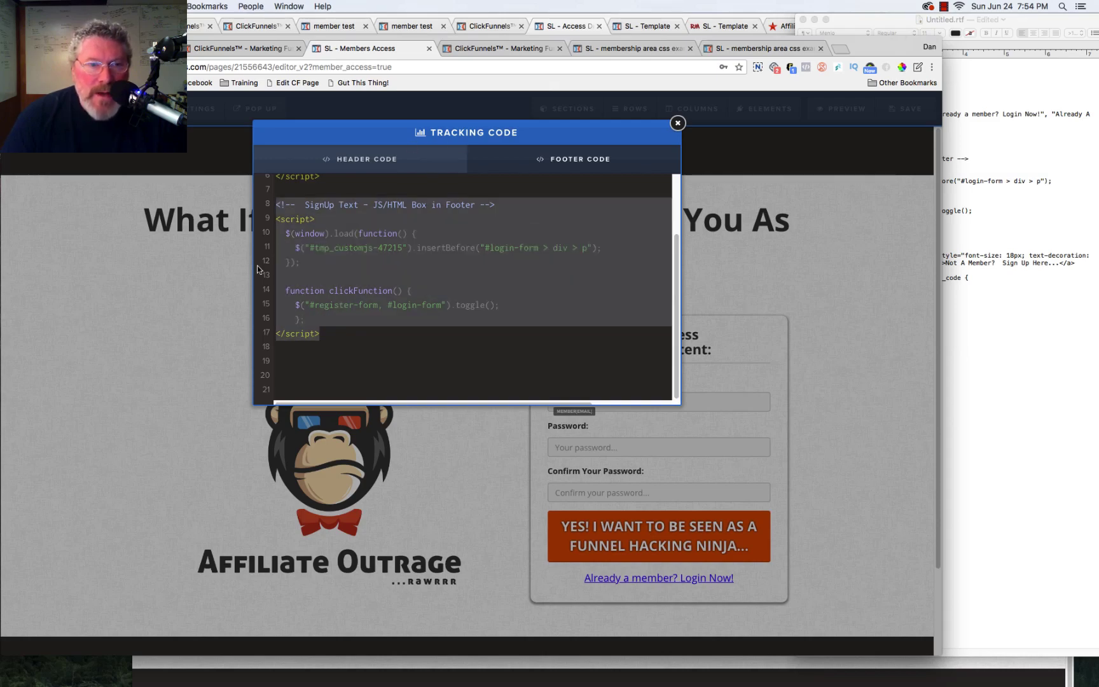
pyautogui.click(802, 347)
pyautogui.scroll(-2, 813, 341)
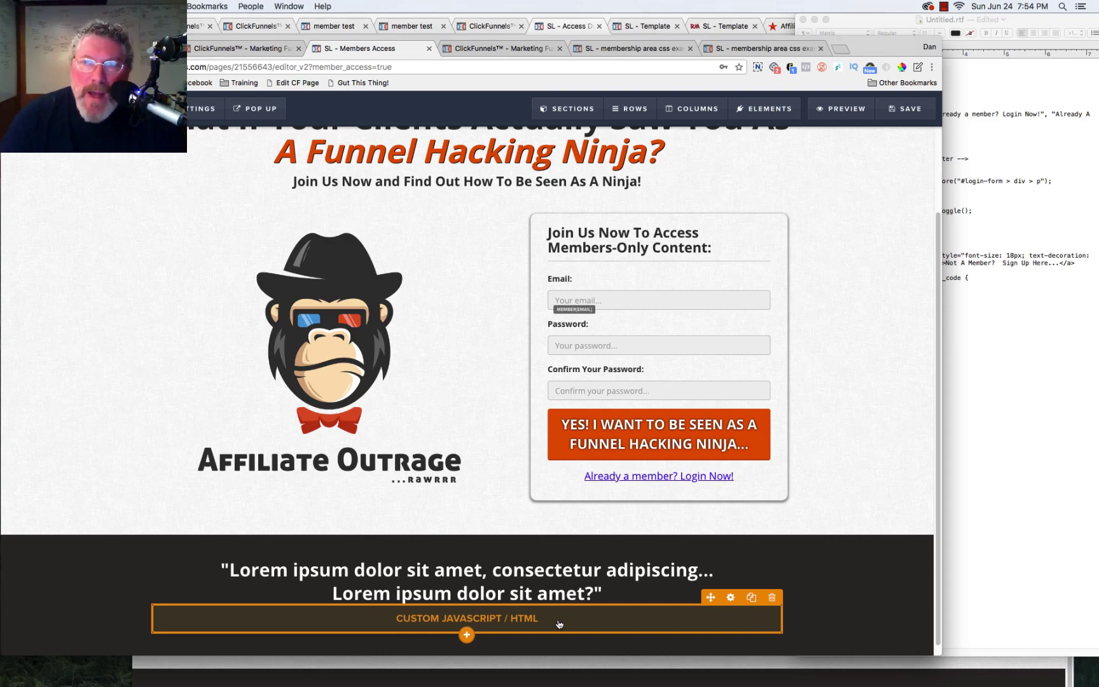
pyautogui.click(731, 599)
pyautogui.click(978, 337)
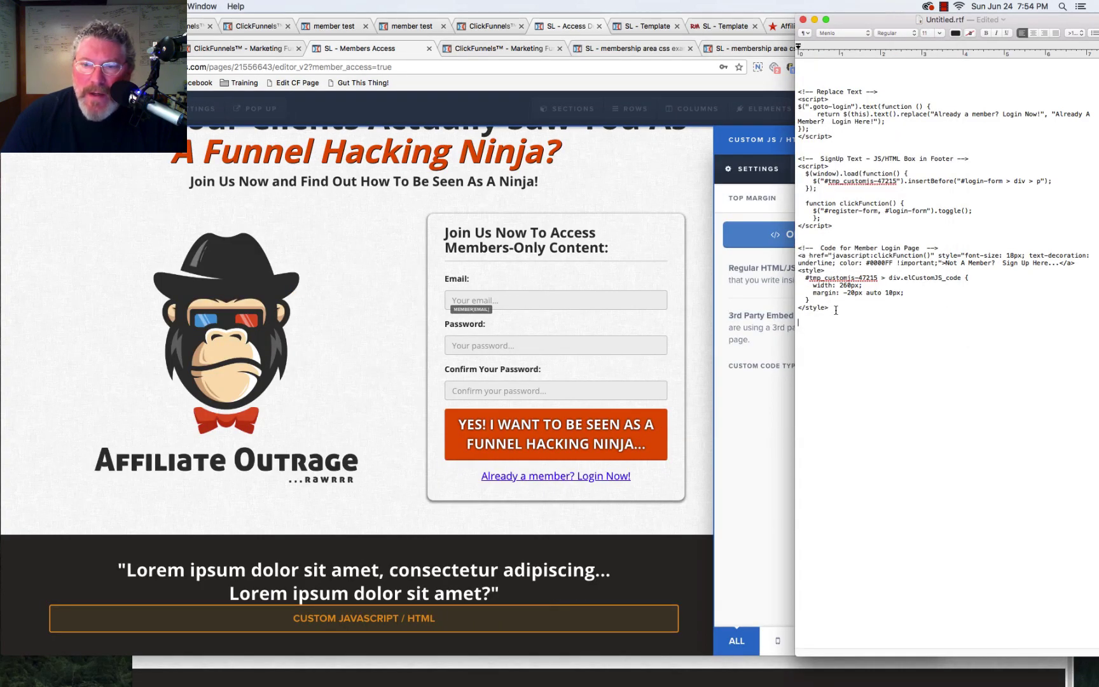
pyautogui.click(776, 235)
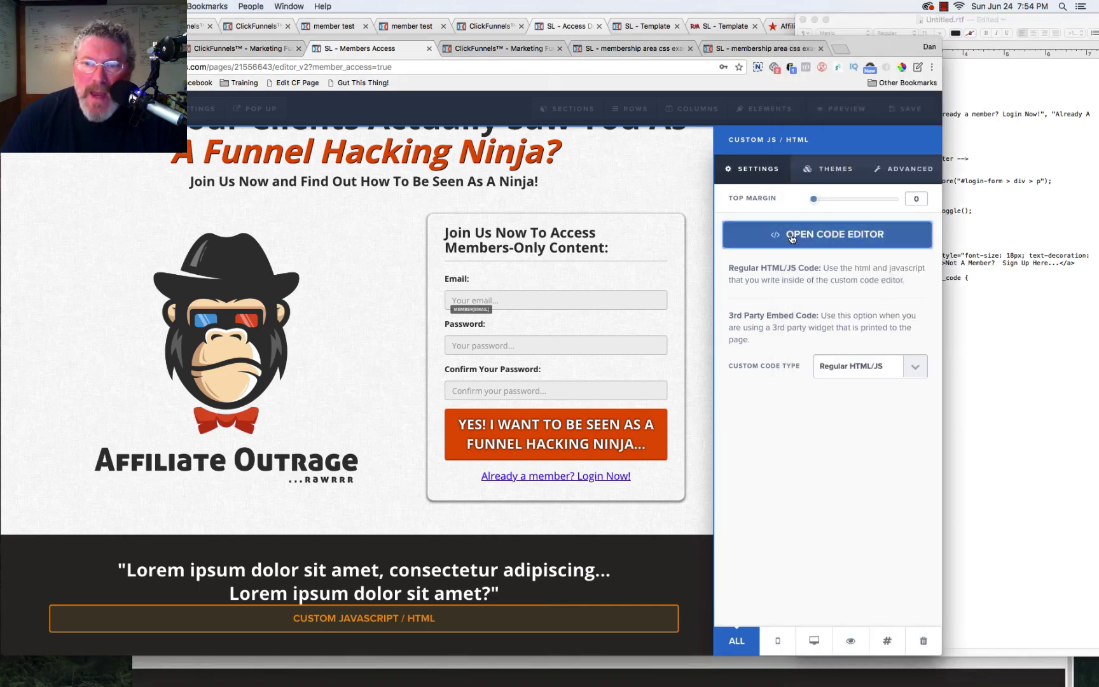
pyautogui.click(791, 238)
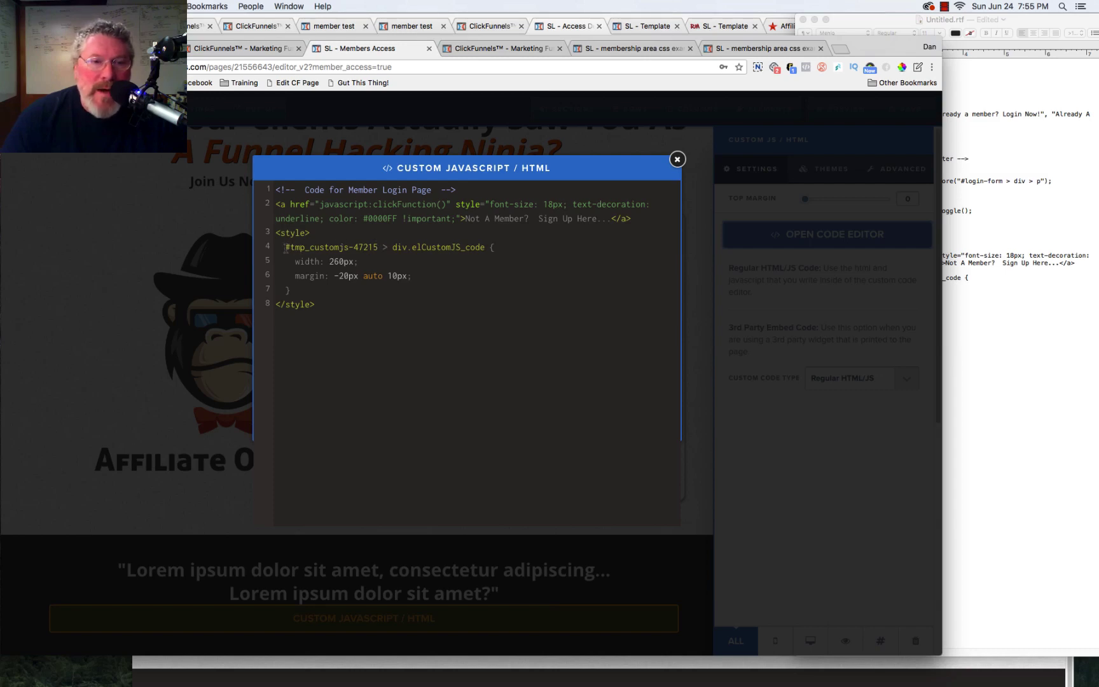
pyautogui.moveTo(285, 248); pyautogui.dragTo(378, 248)
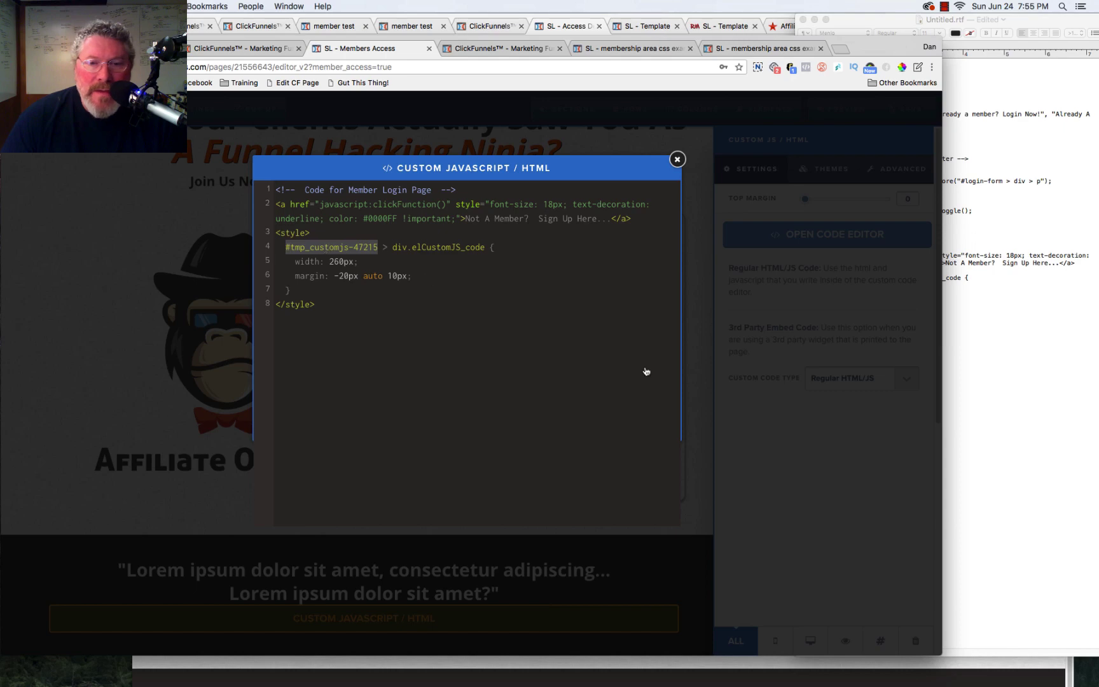
# Reopen the custom JavaScript block's settings and check its CSS ID is #tmp_customjs-47215.
pyautogui.click(884, 642)
pyautogui.click(885, 641)
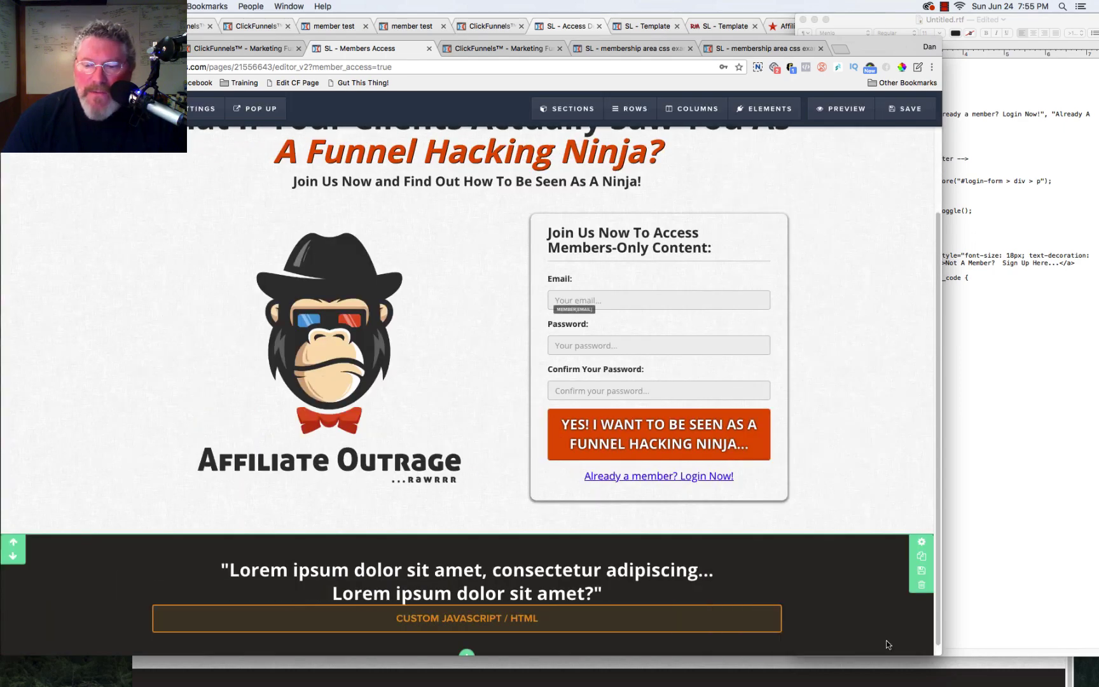
pyautogui.click(733, 629)
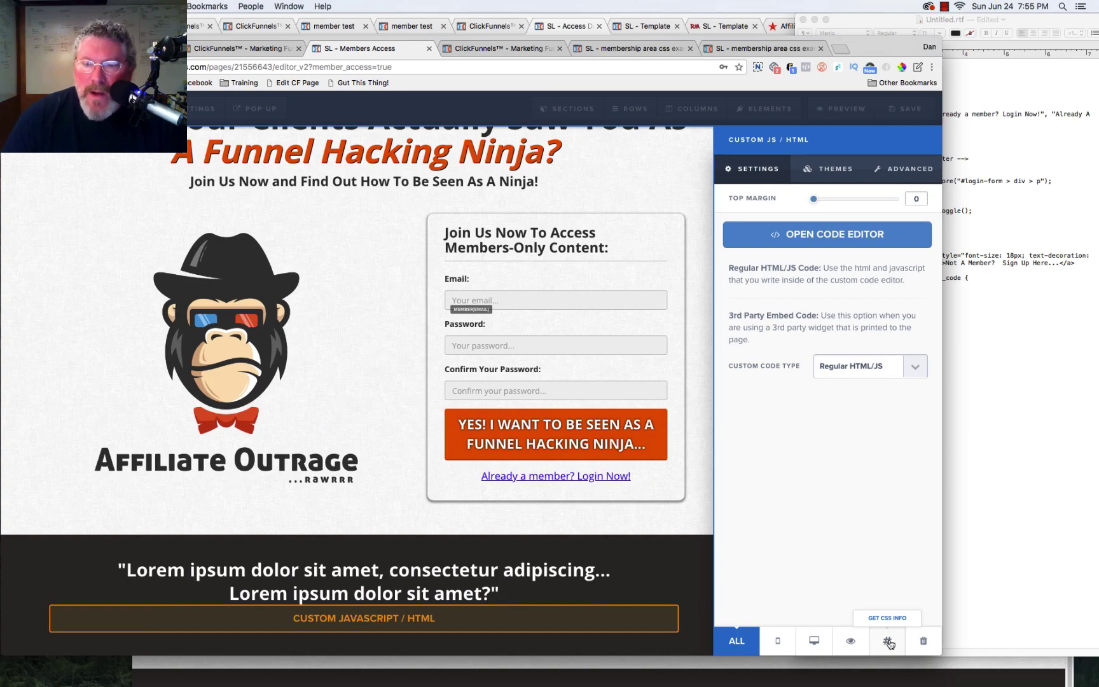
pyautogui.click(888, 641)
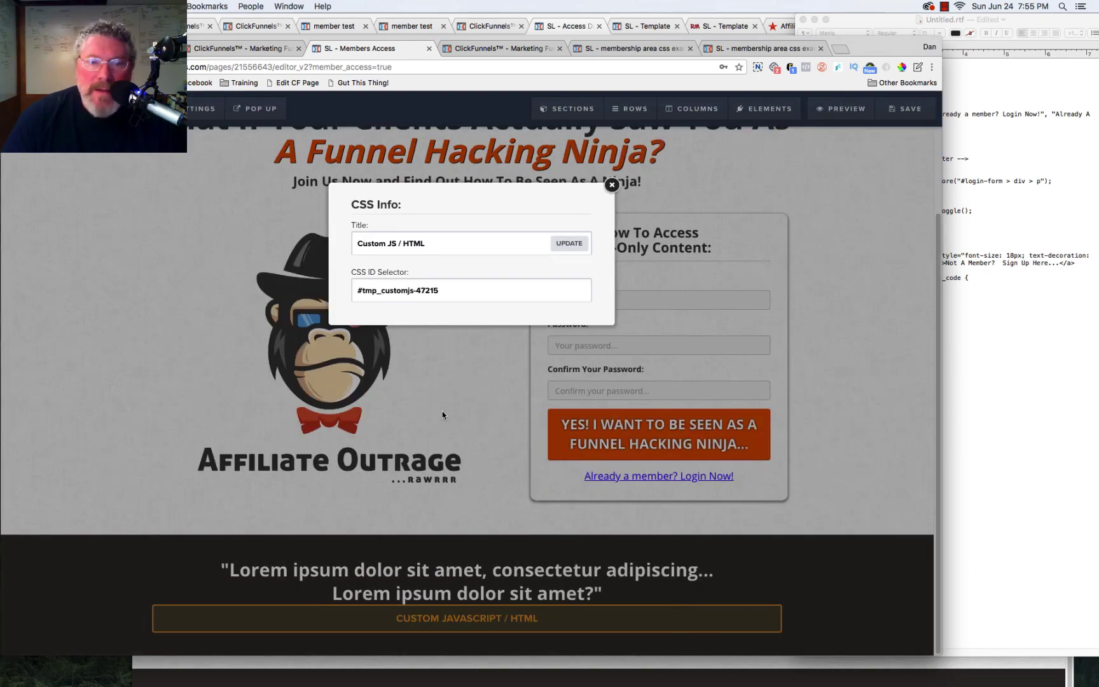
pyautogui.click(442, 415)
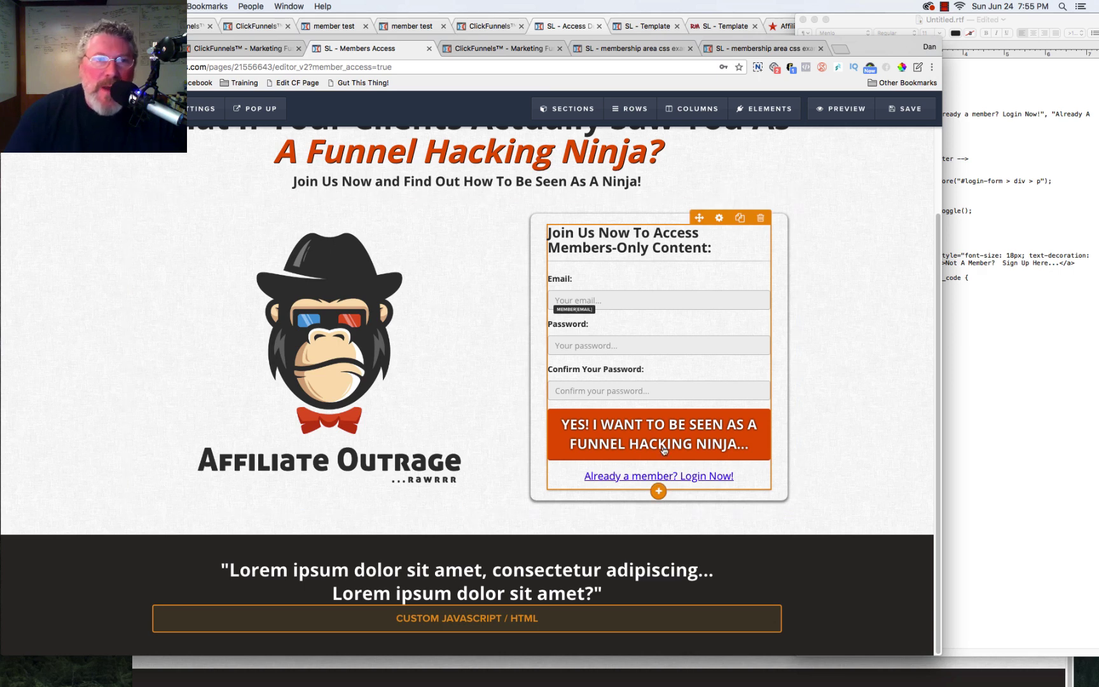
pyautogui.moveTo(196, 118)
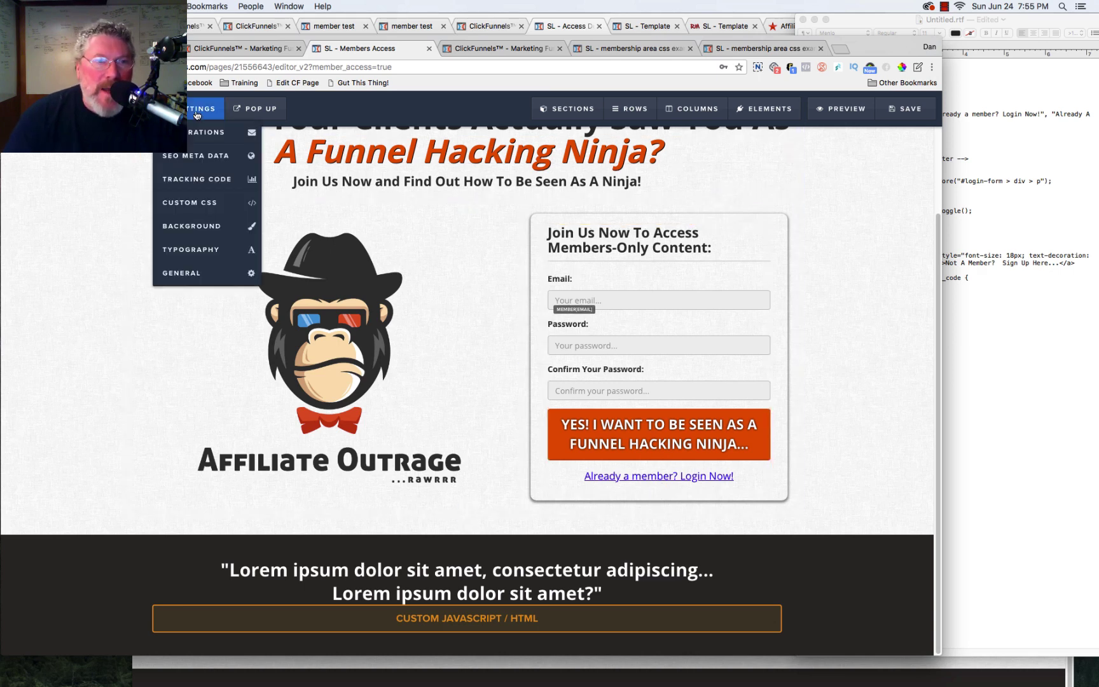
# Highlight #tmp_customjs-47215 in the Footer Code script, close the modal, and save the Members Access page.
pyautogui.click(181, 181)
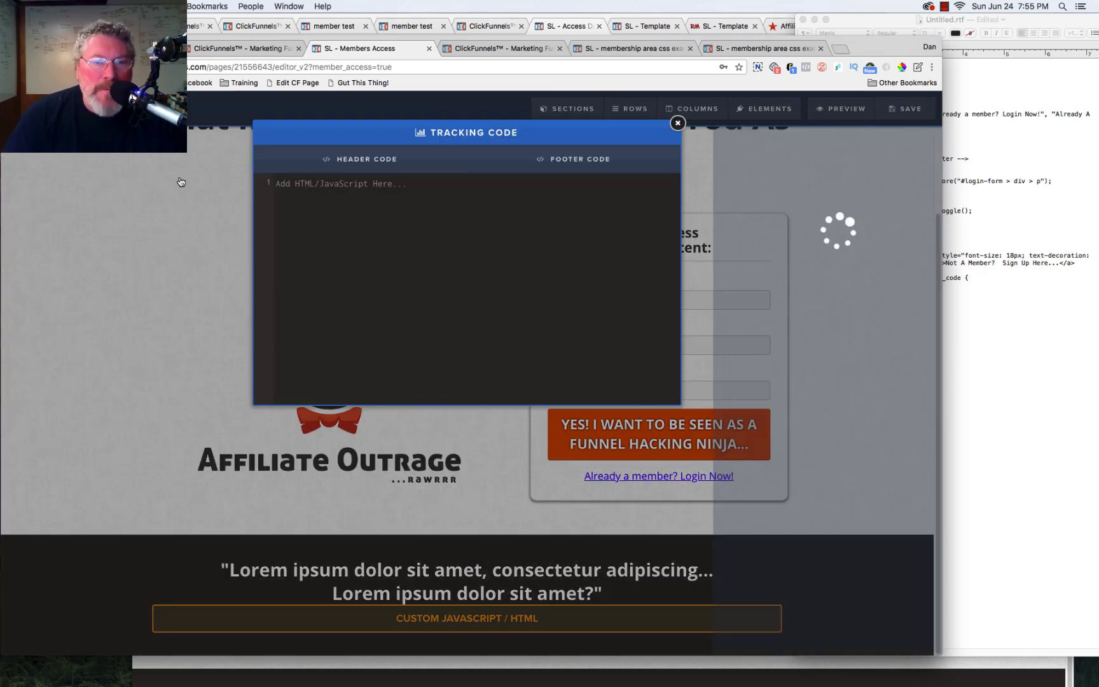
pyautogui.click(568, 161)
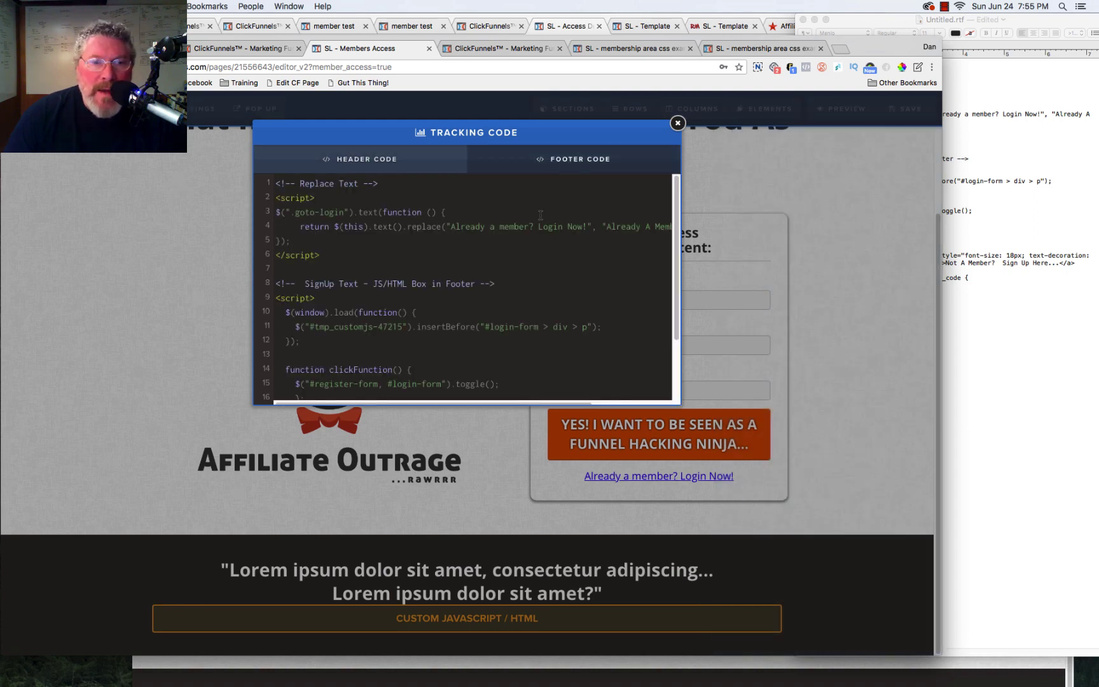
pyautogui.scroll(-3, 518, 257)
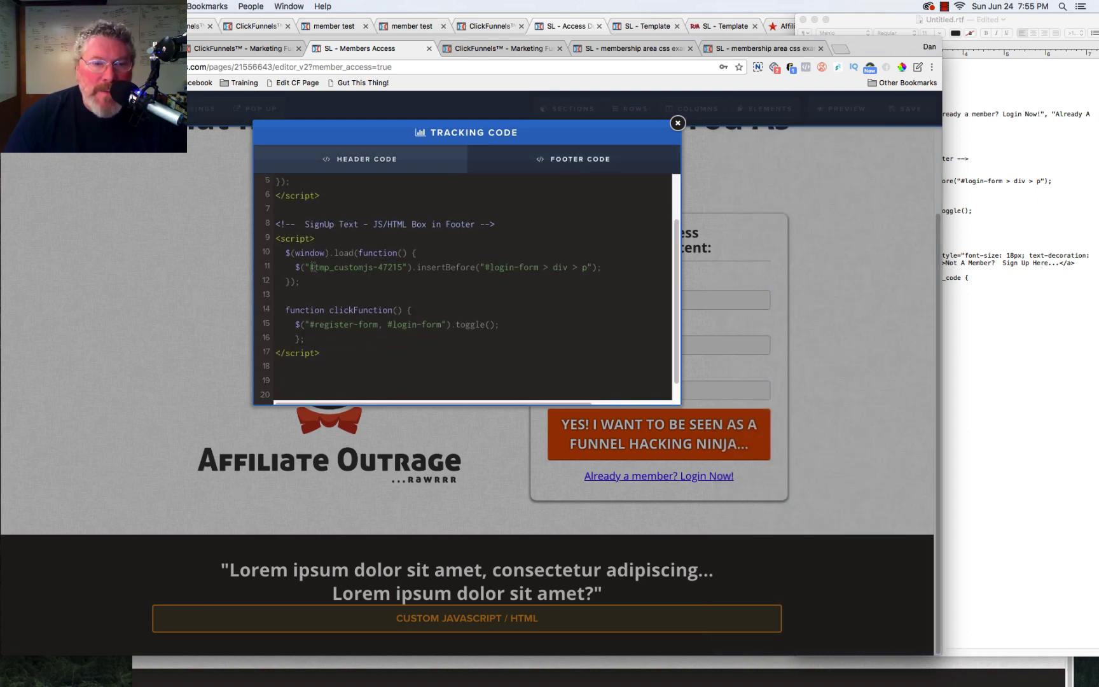
pyautogui.moveTo(310, 266); pyautogui.dragTo(401, 267)
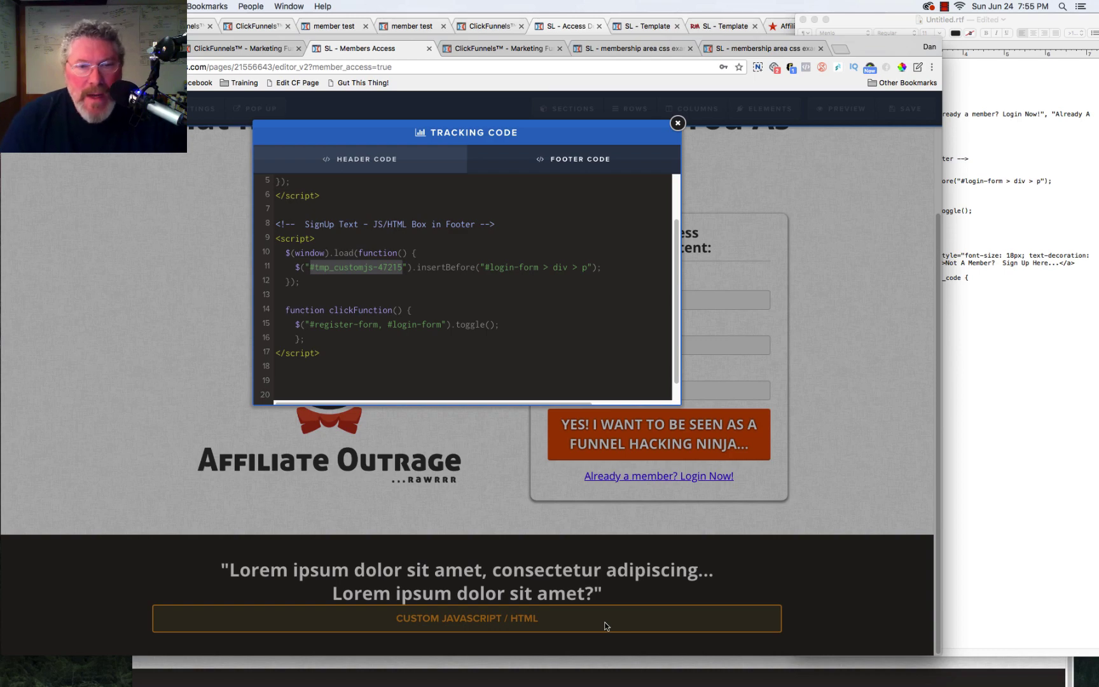
pyautogui.click(180, 316)
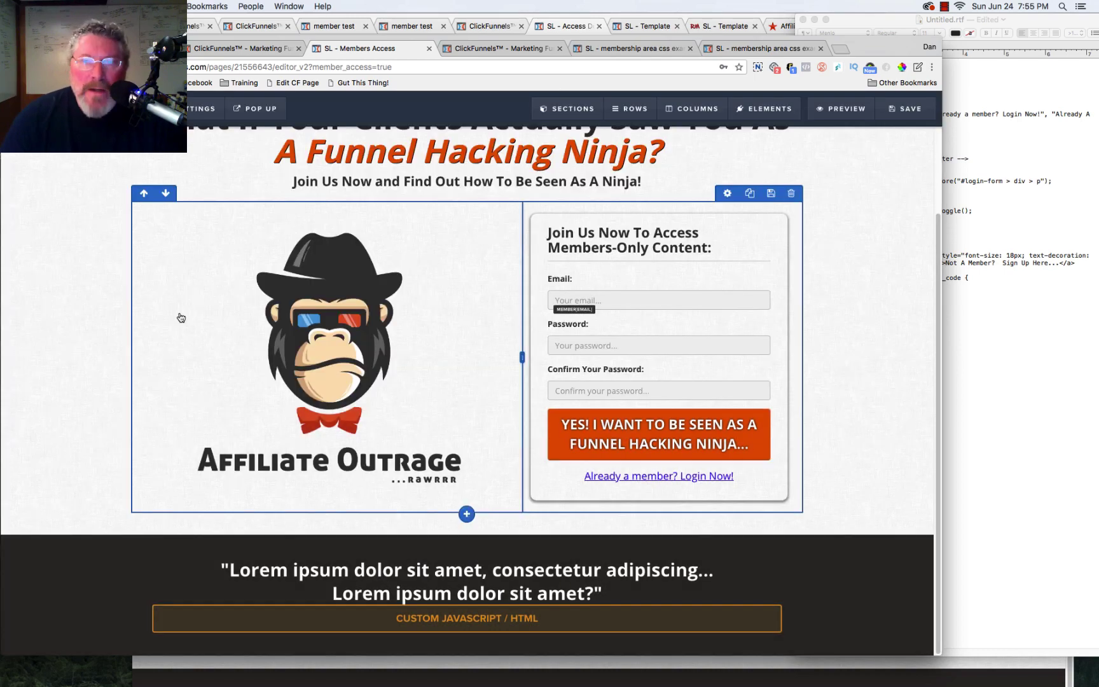
pyautogui.click(897, 112)
# Reload the live Members Access page and toggle between sign-up and login forms three times.
pyautogui.click(932, 679)
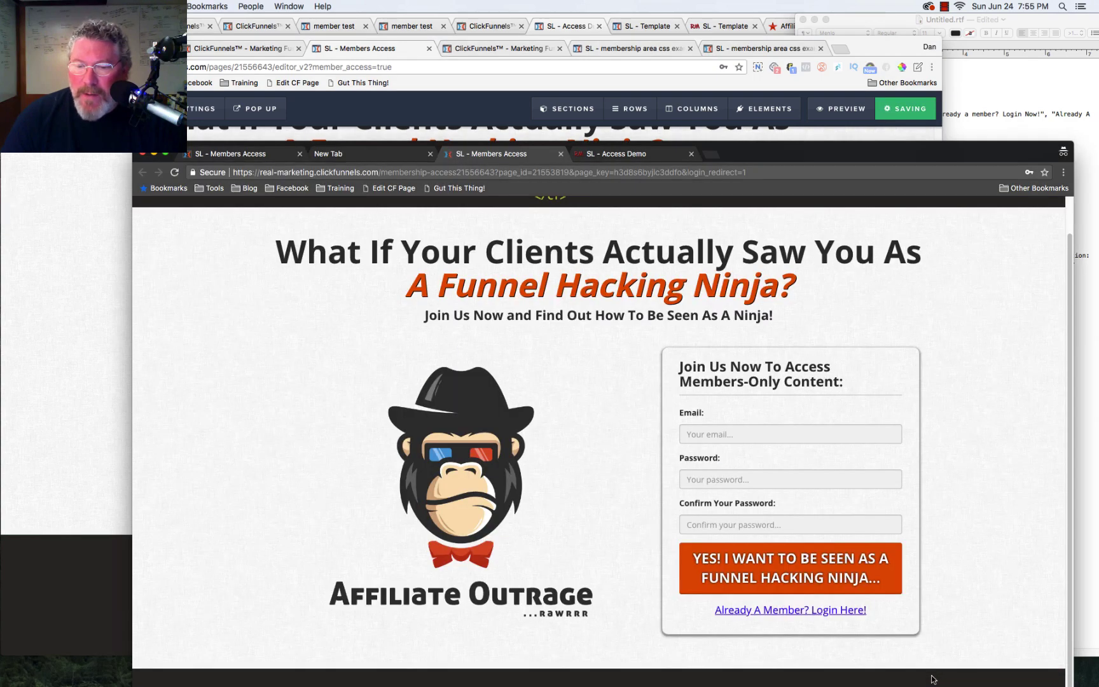
pyautogui.click(173, 174)
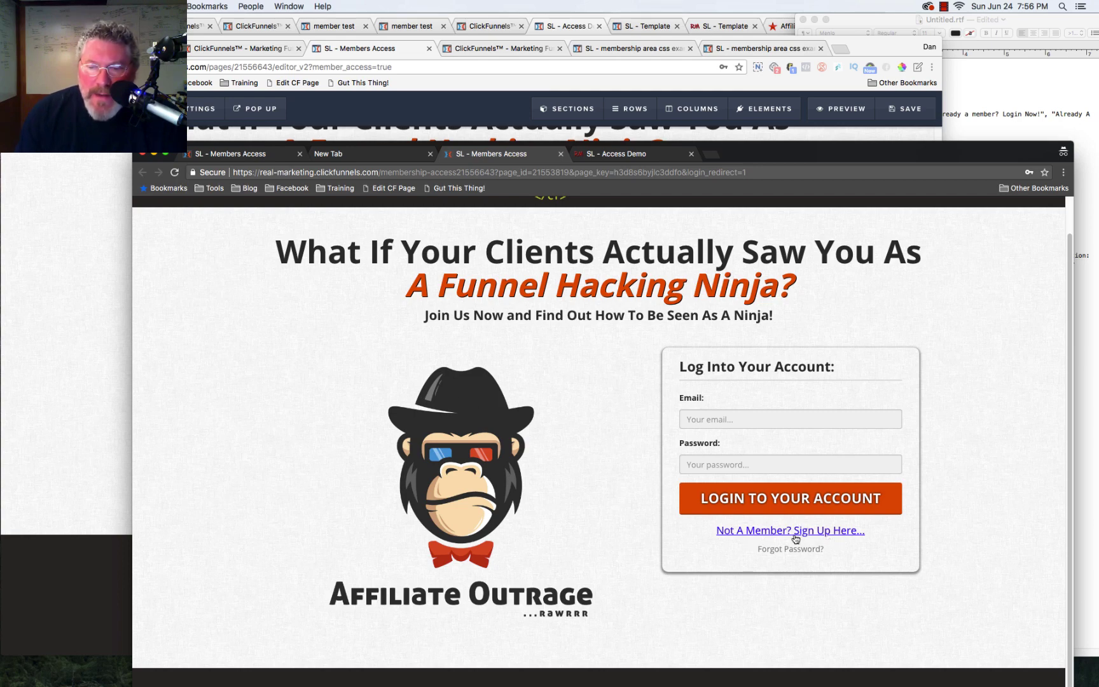
pyautogui.click(774, 533)
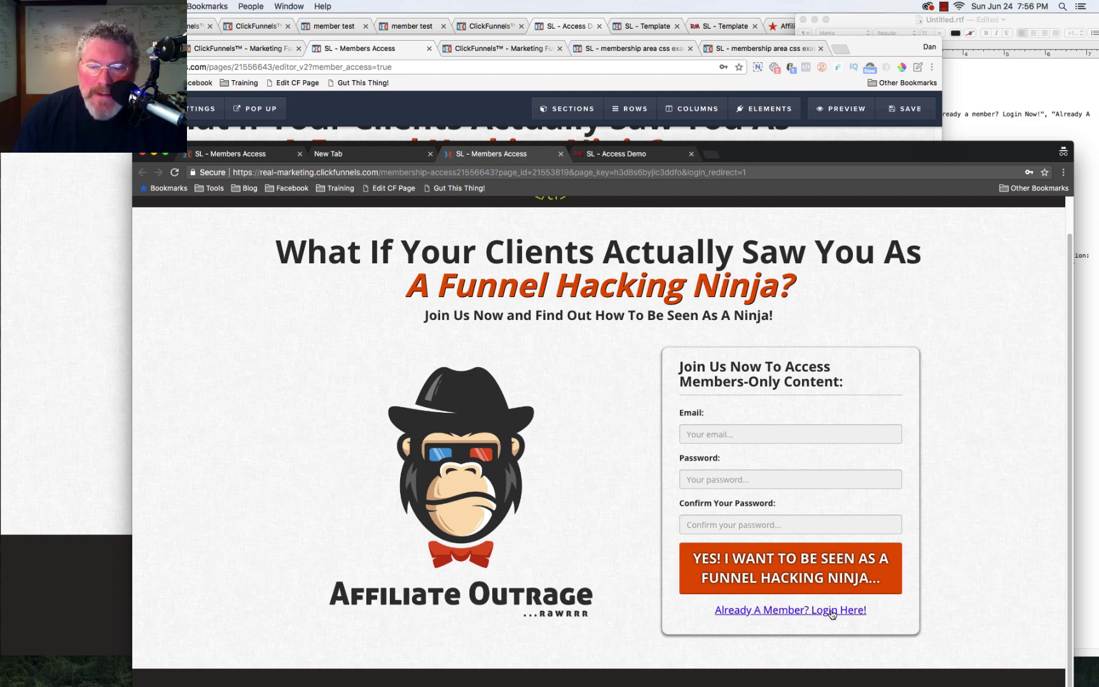
pyautogui.click(794, 610)
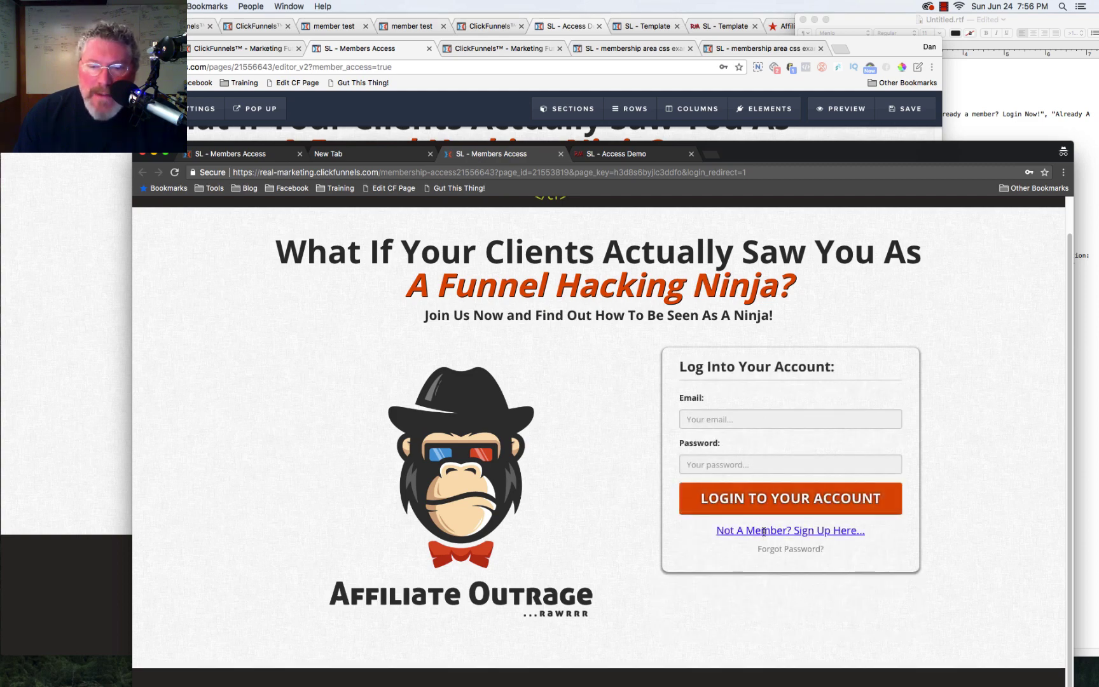
pyautogui.click(764, 533)
pyautogui.click(780, 609)
pyautogui.click(785, 532)
pyautogui.click(786, 611)
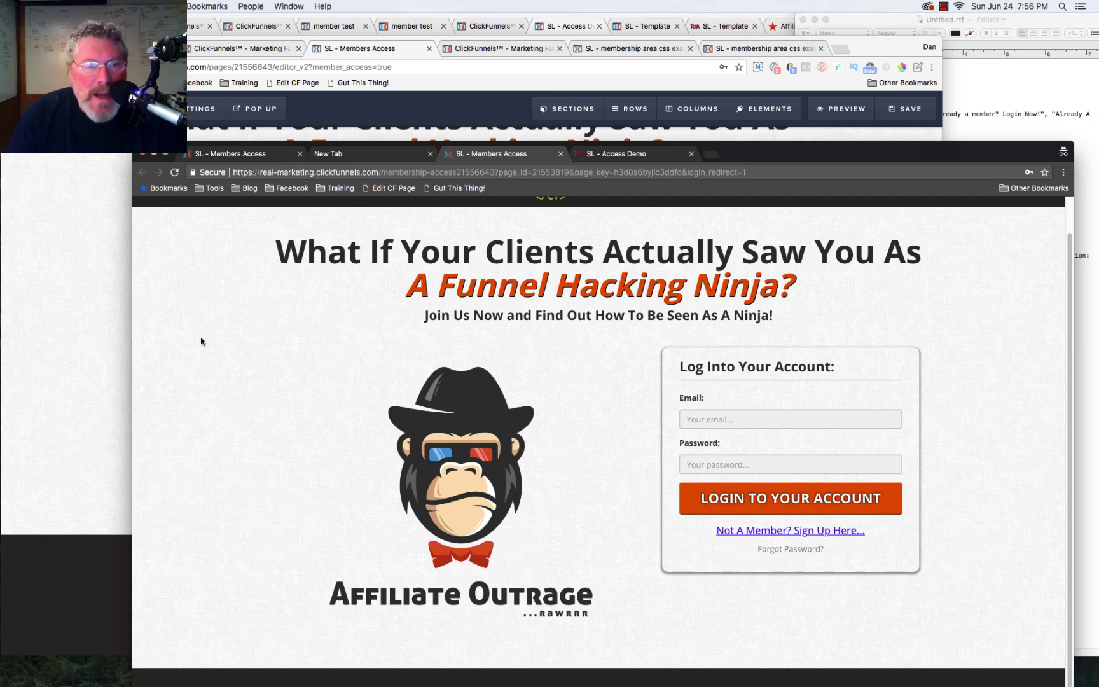
# Bring the Members Access page editor back in front of the live page window.
pyautogui.click(79, 368)
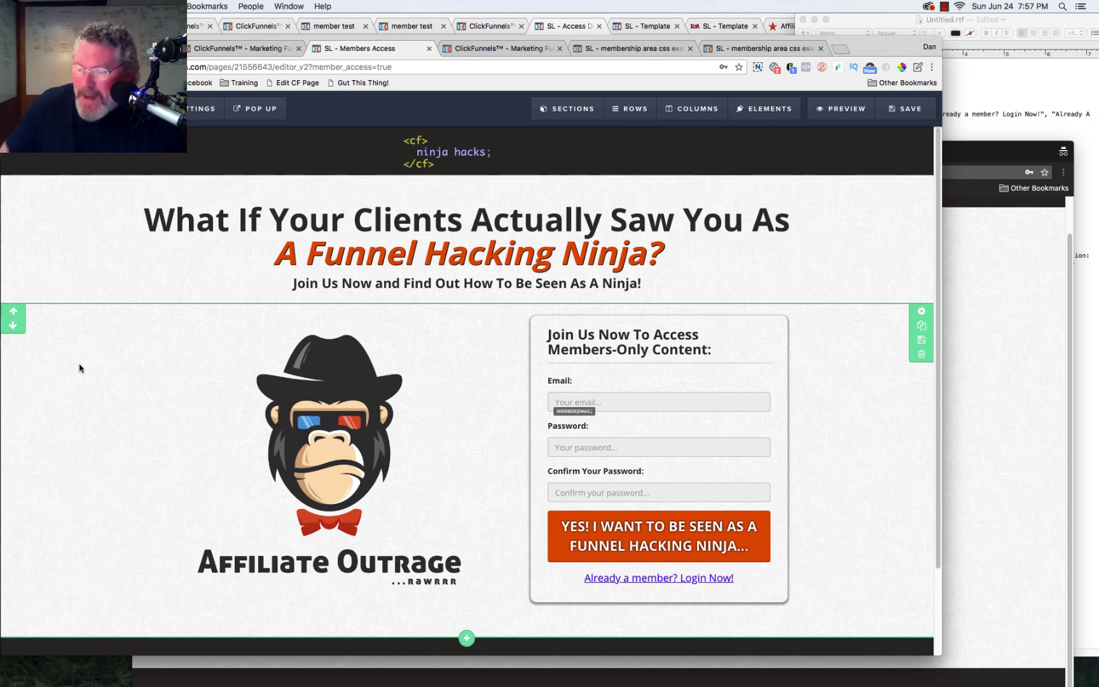
# In the section manager, hide the Optin and Footer sections and unhide 1-Survey.
pyautogui.scroll(-3, 450, 434)
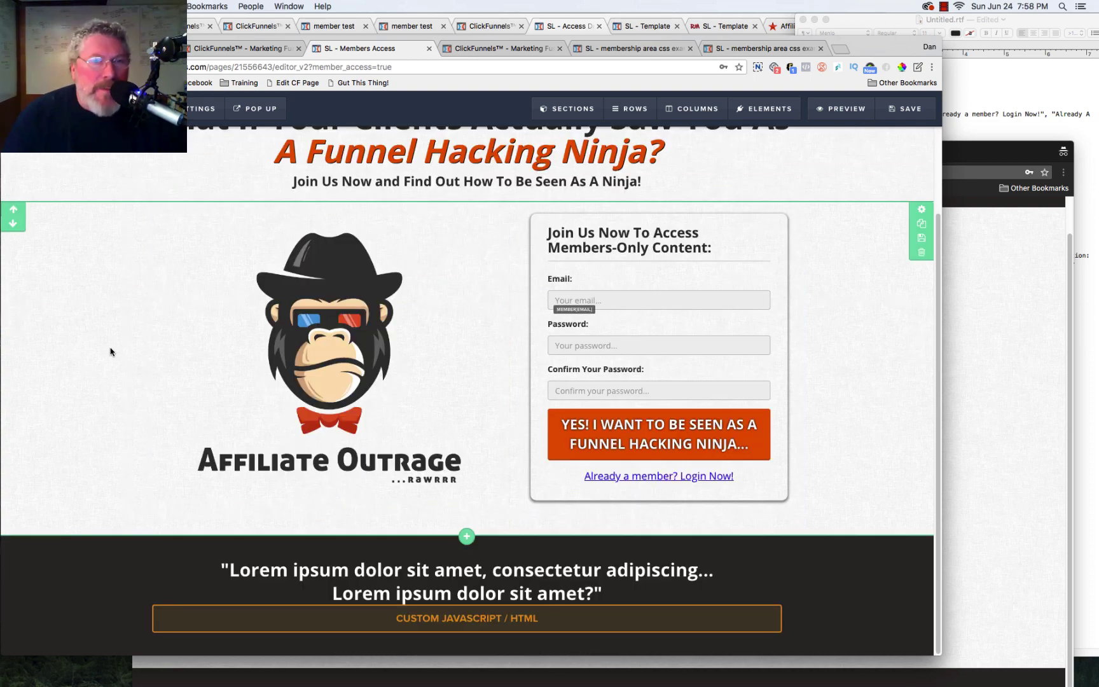
pyautogui.scroll(3, 111, 351)
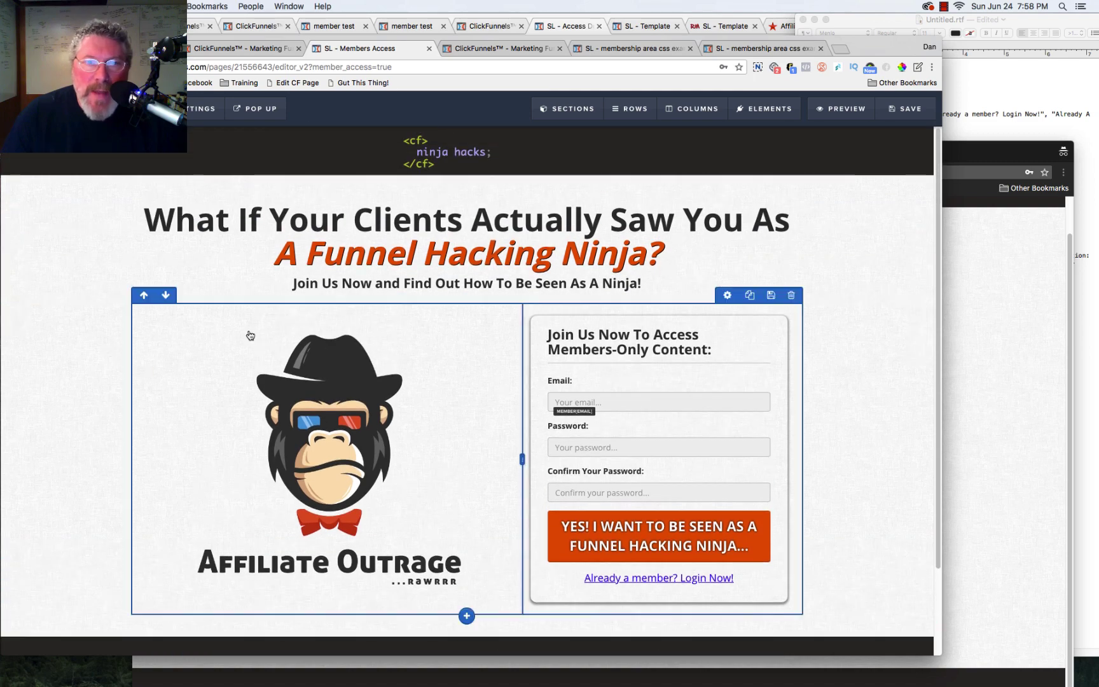
pyautogui.moveTo(566, 109)
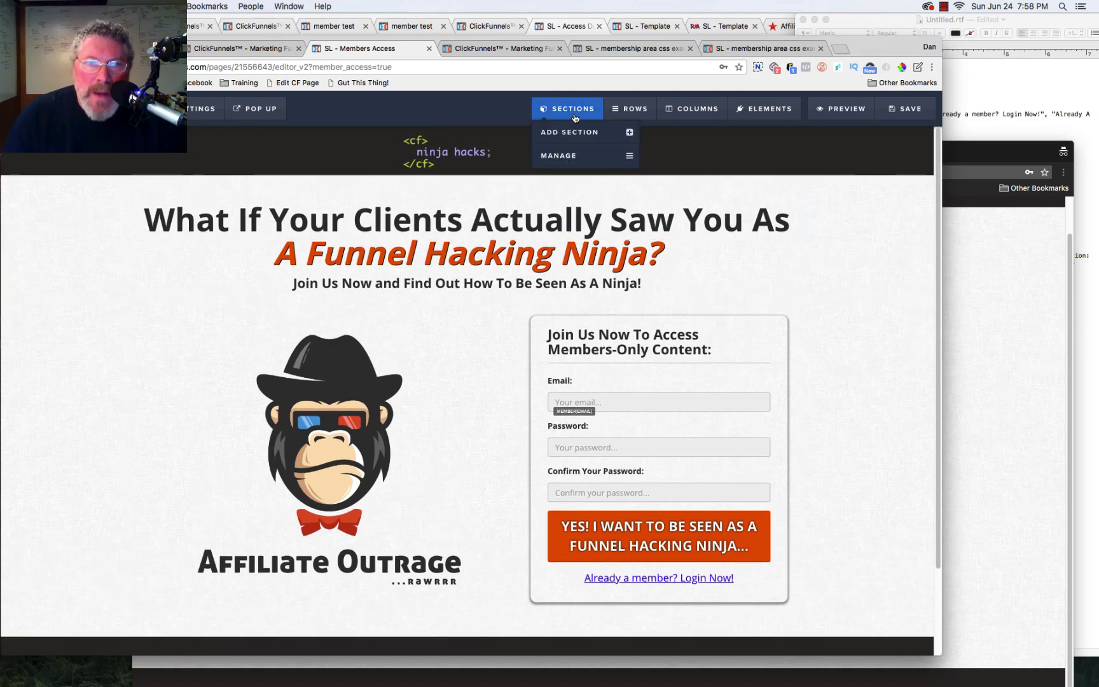
pyautogui.click(559, 156)
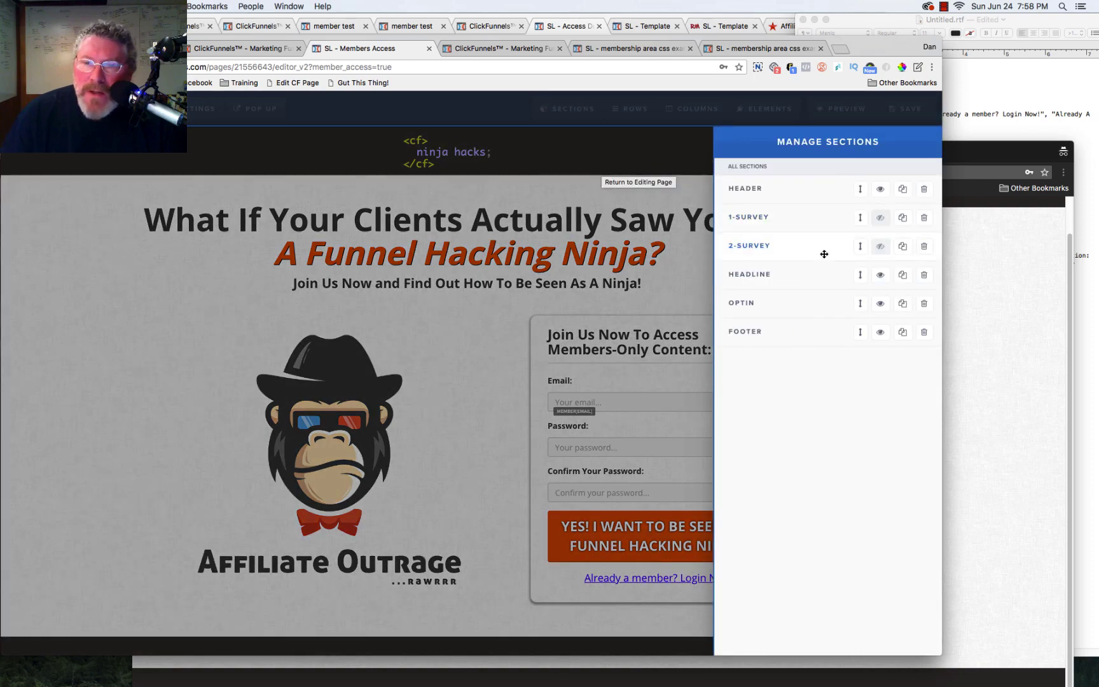
pyautogui.click(881, 304)
pyautogui.click(881, 335)
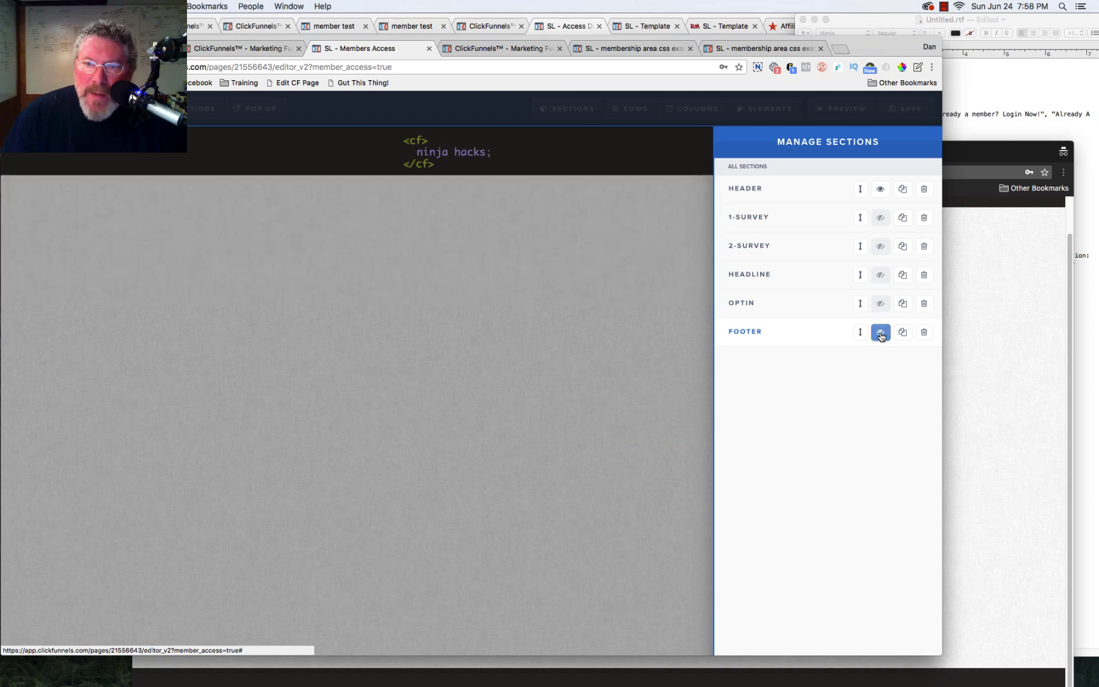
pyautogui.click(881, 218)
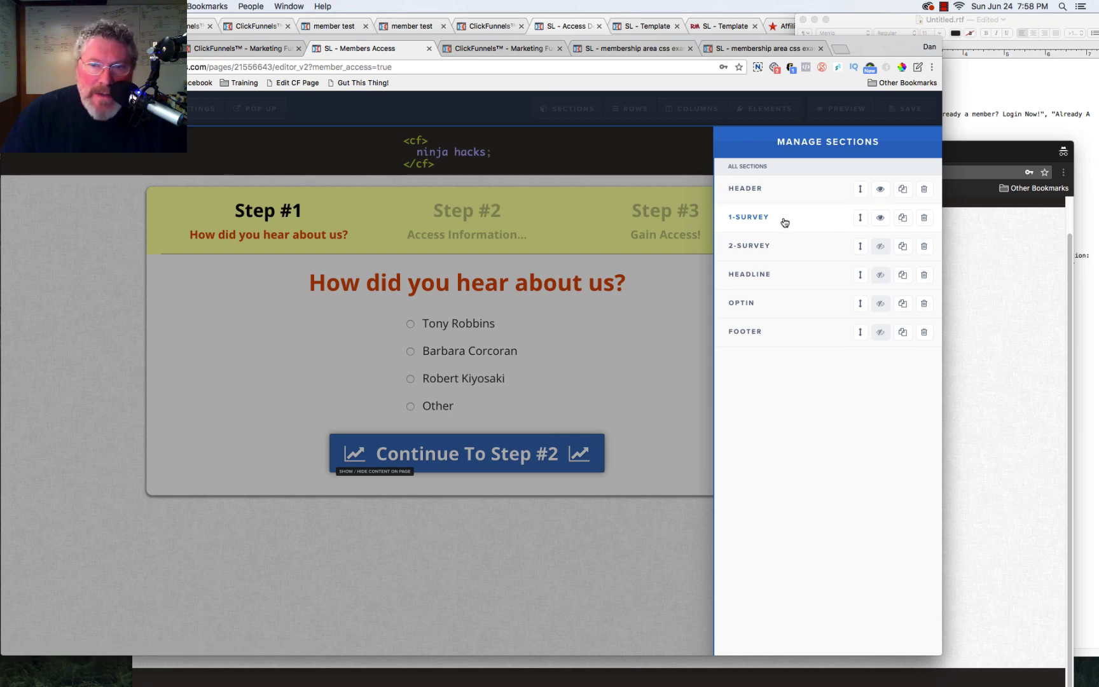
pyautogui.click(677, 345)
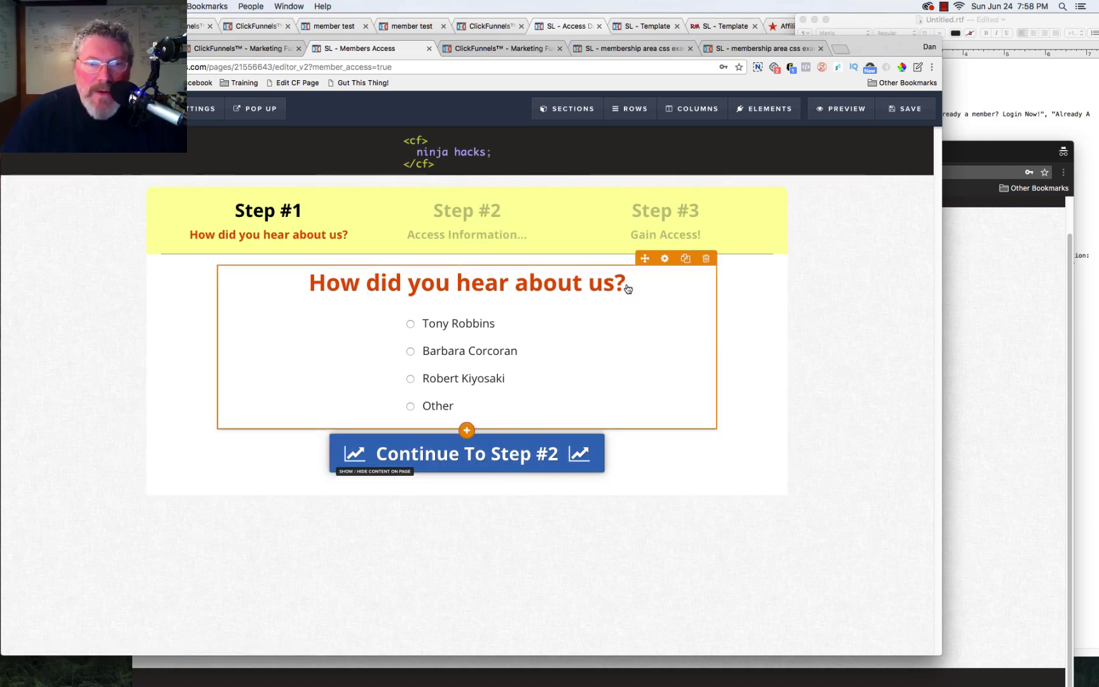
# Check the survey element's settings, then close them.
pyautogui.click(438, 325)
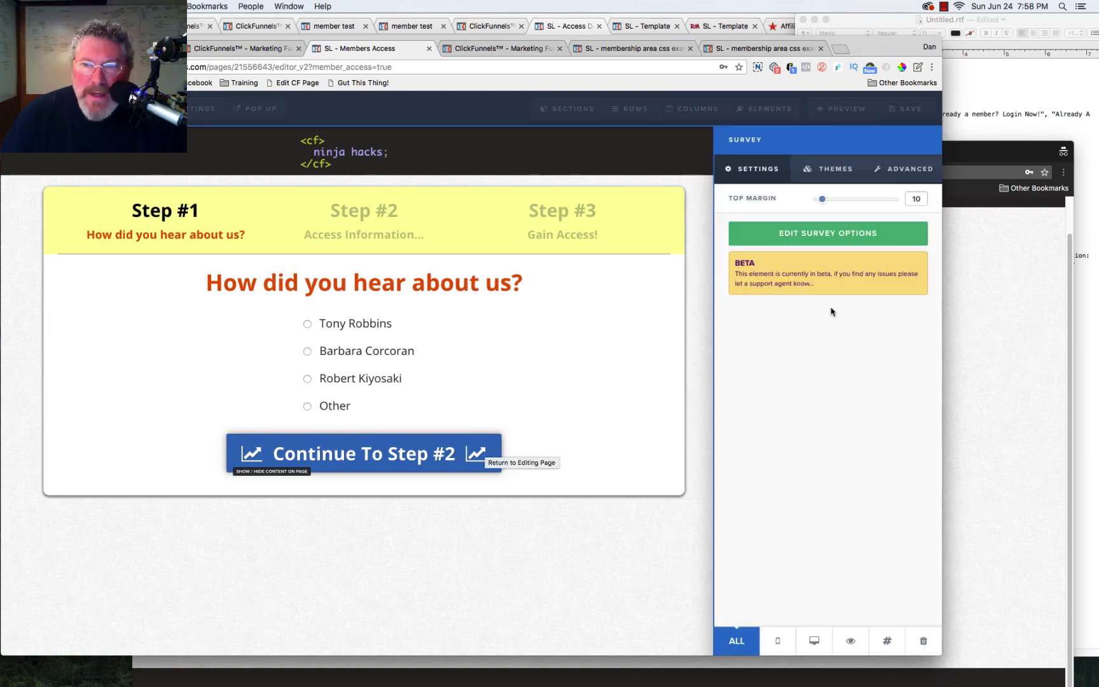
pyautogui.click(566, 592)
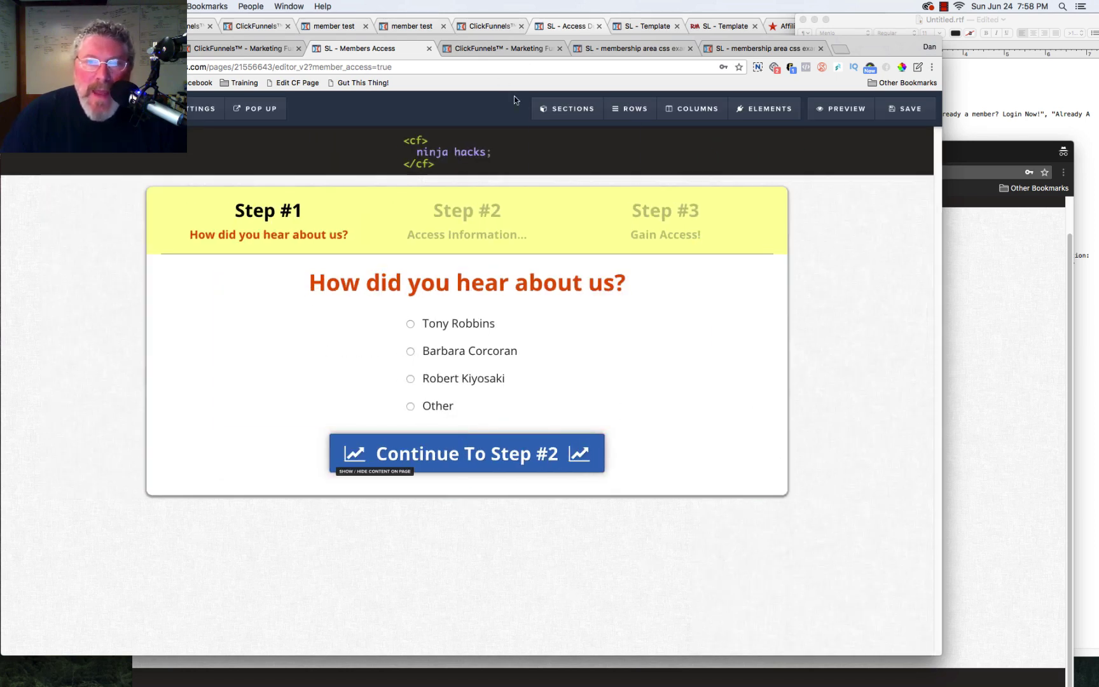
pyautogui.moveTo(552, 109)
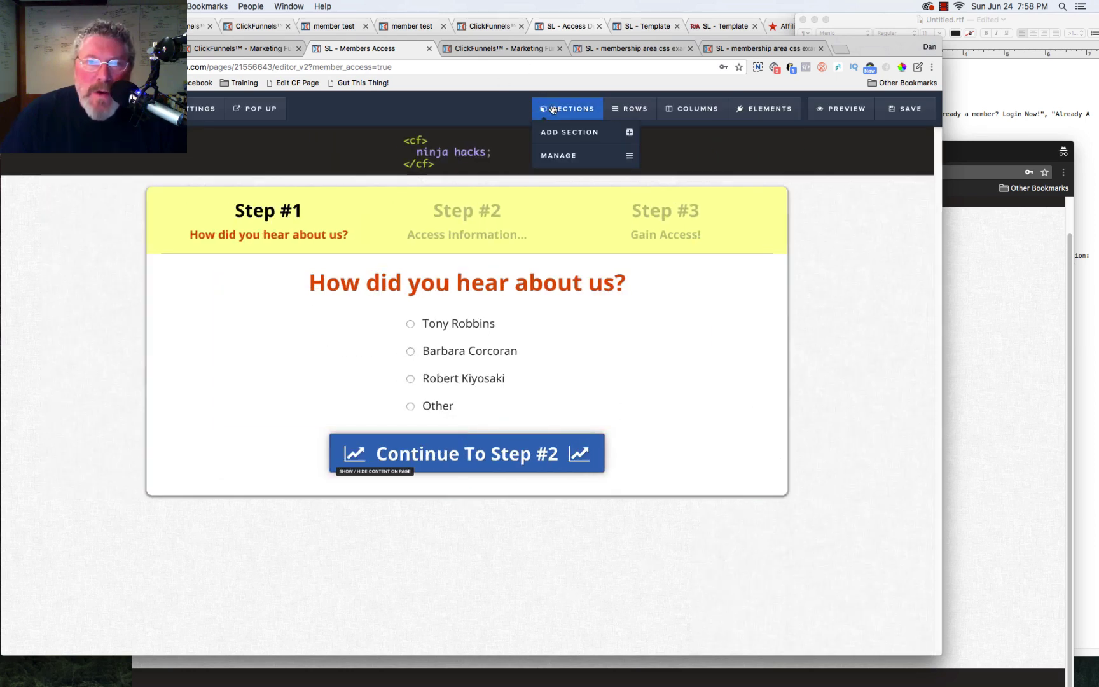
# Try the section toggles: show 2-Survey, headline, optin and footer while hiding 1-Survey.
pyautogui.click(553, 159)
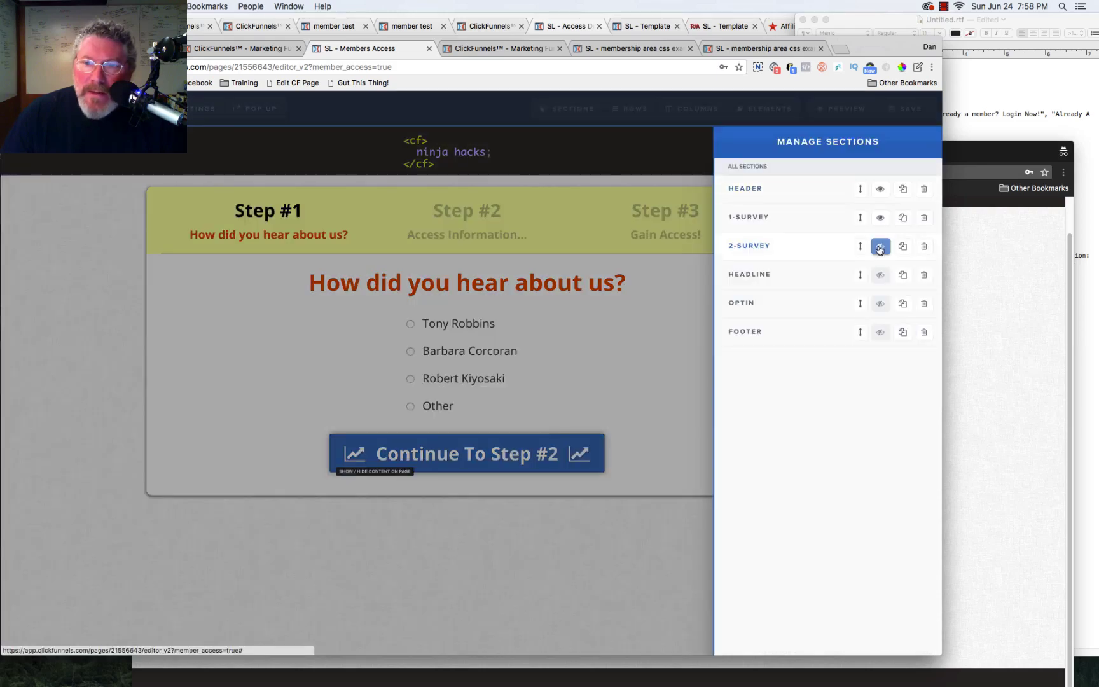
pyautogui.click(880, 246)
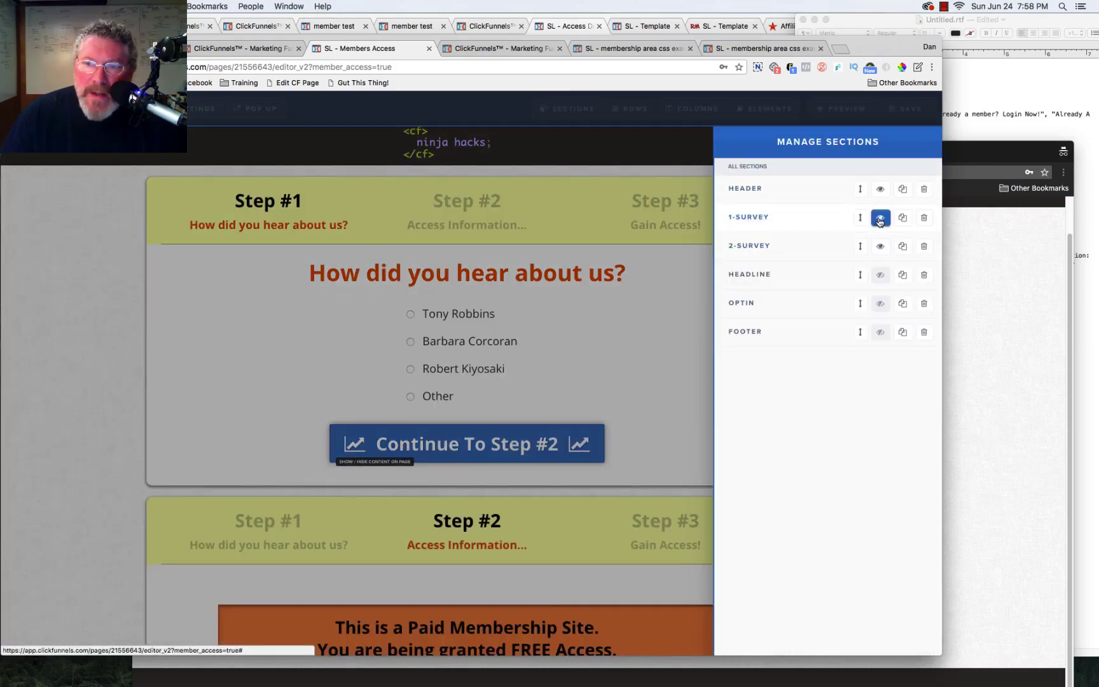
pyautogui.click(881, 219)
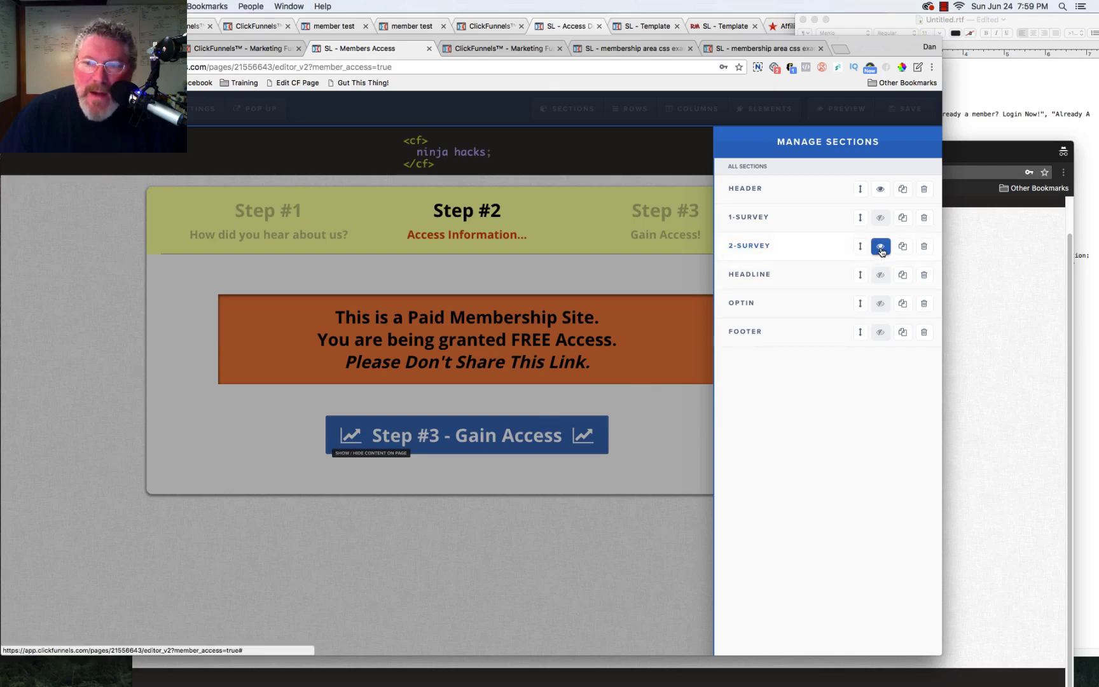
pyautogui.click(880, 247)
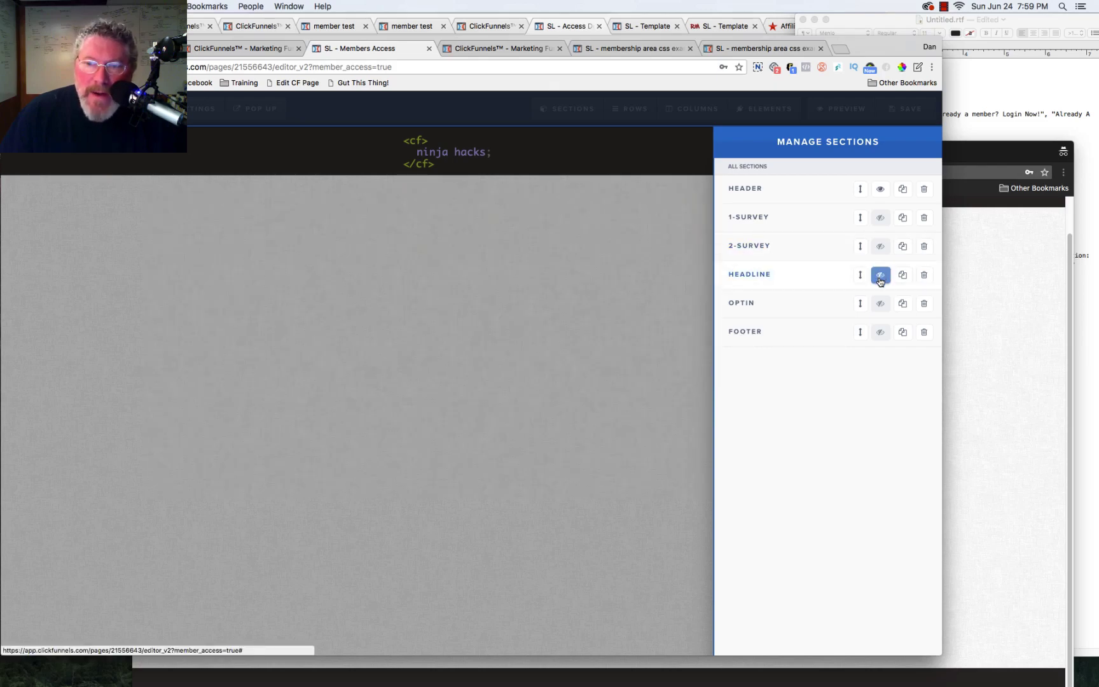
pyautogui.click(880, 274)
pyautogui.click(880, 305)
pyautogui.click(880, 332)
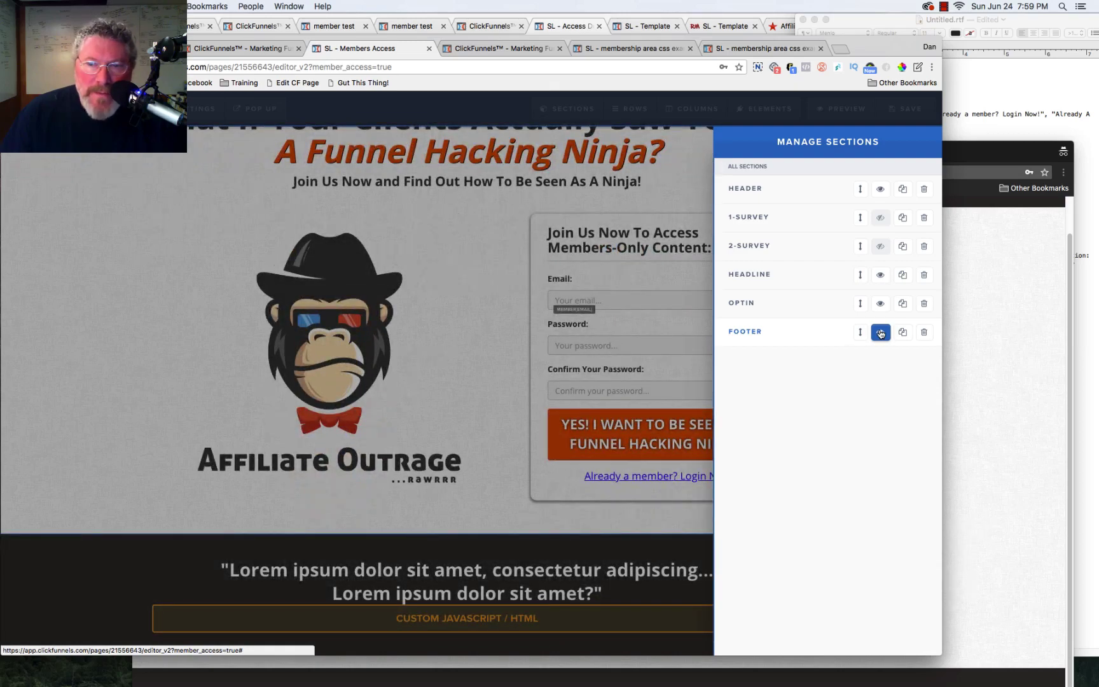
# Restore 1-Survey and re-hide the headline, optin and footer, leaving only Step #1 visible.
pyautogui.click(880, 218)
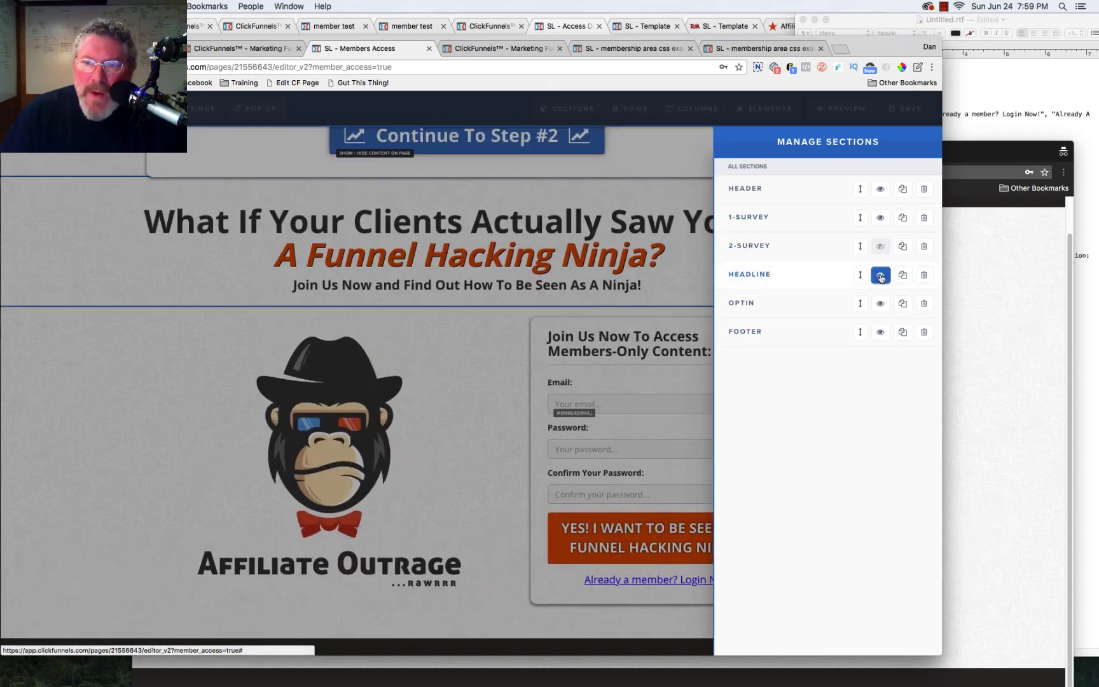
pyautogui.click(881, 276)
pyautogui.click(880, 304)
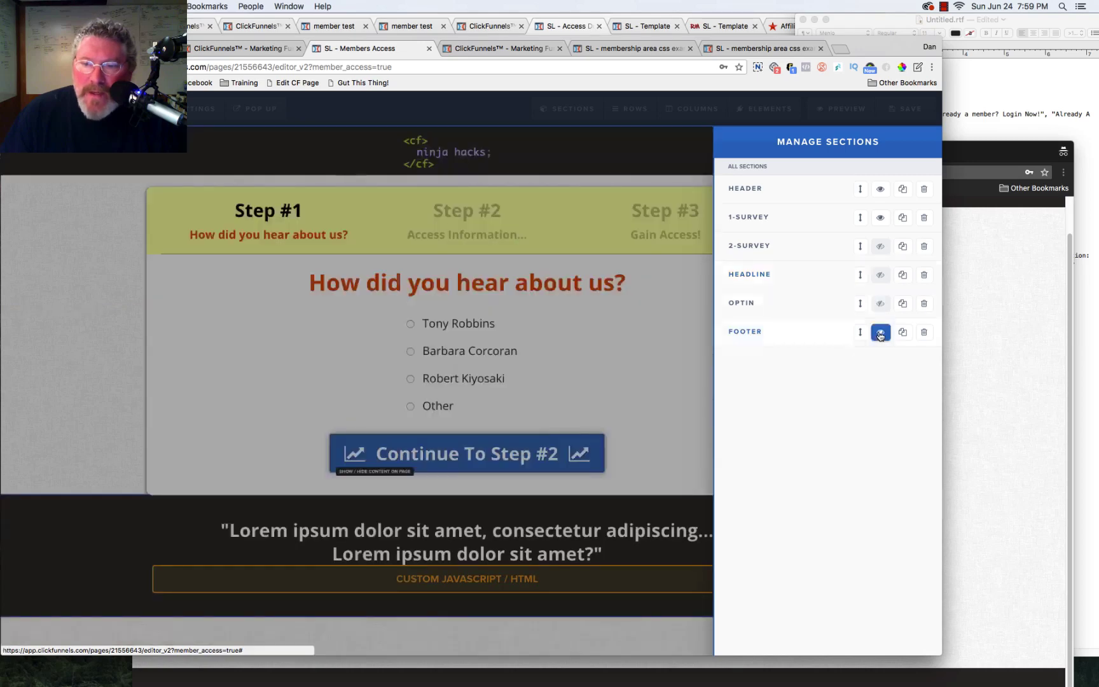
pyautogui.click(880, 334)
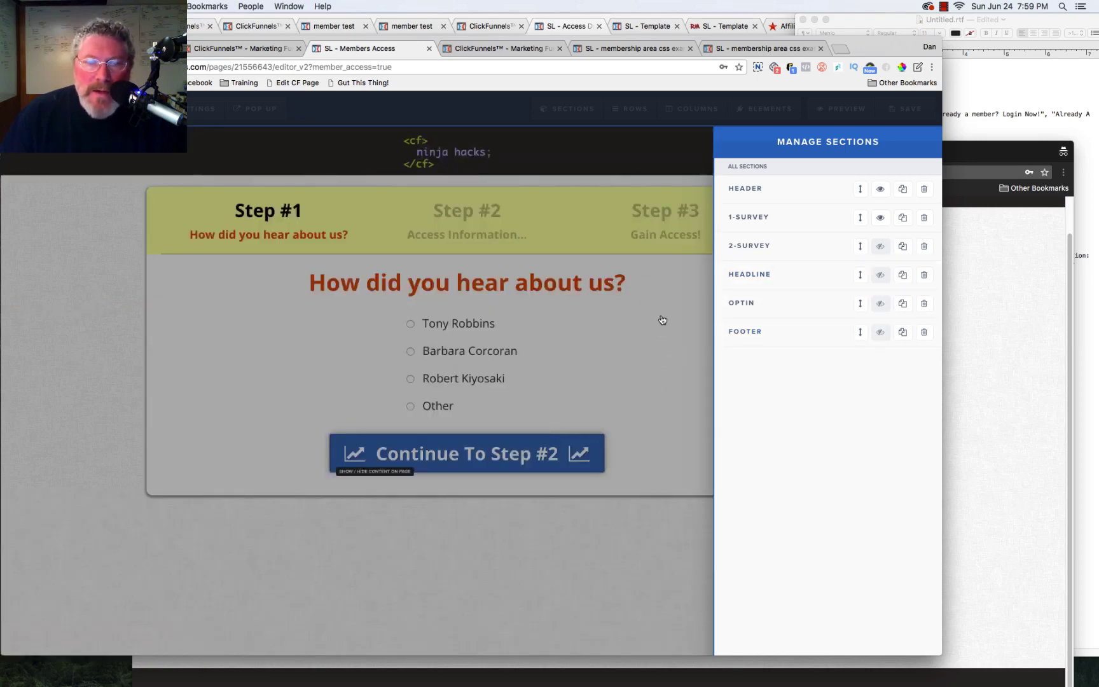
pyautogui.click(665, 324)
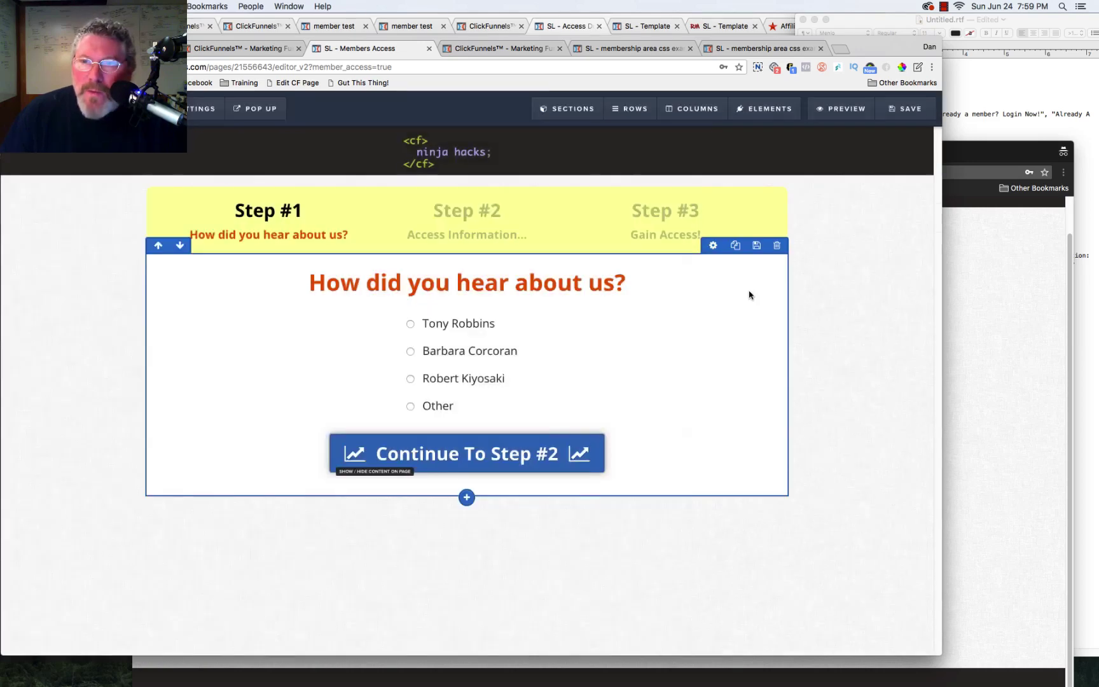
# Save the page, reload the live page and advance the survey with Continue To Step #2.
pyautogui.click(892, 110)
pyautogui.press('super+grave')
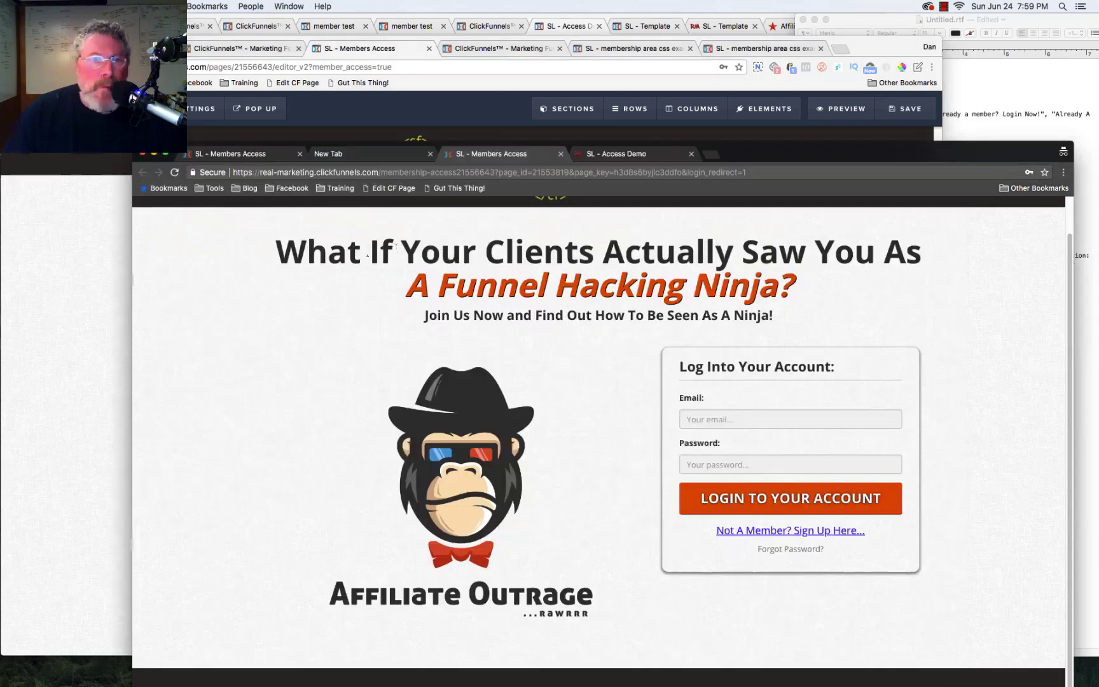
pyautogui.click(175, 173)
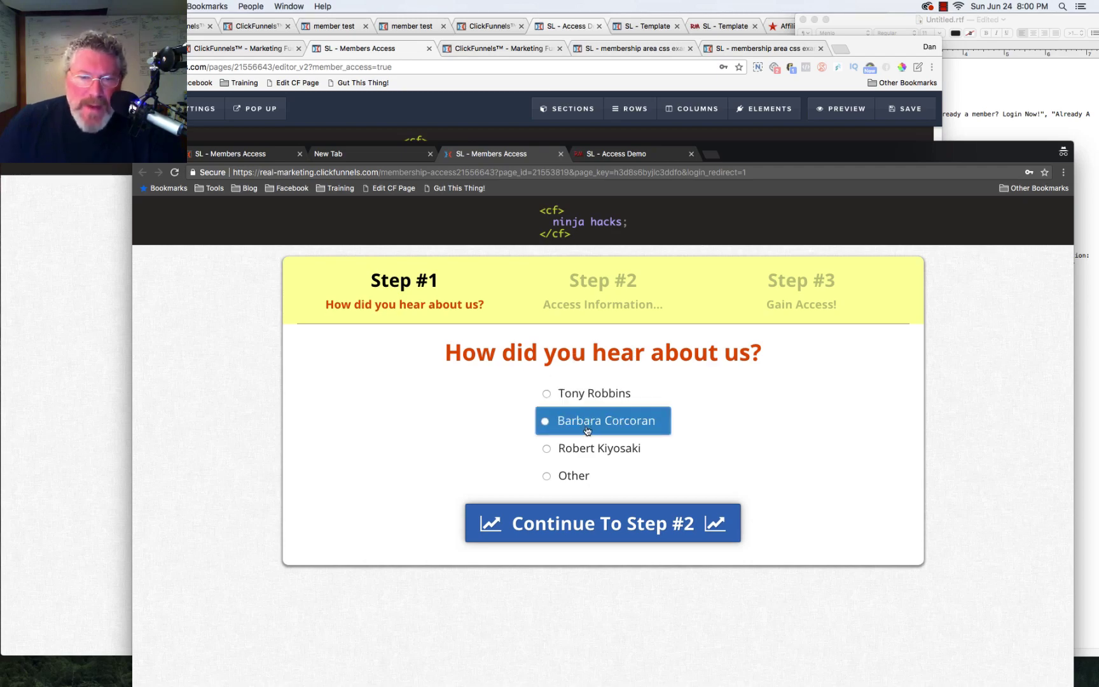
pyautogui.click(587, 524)
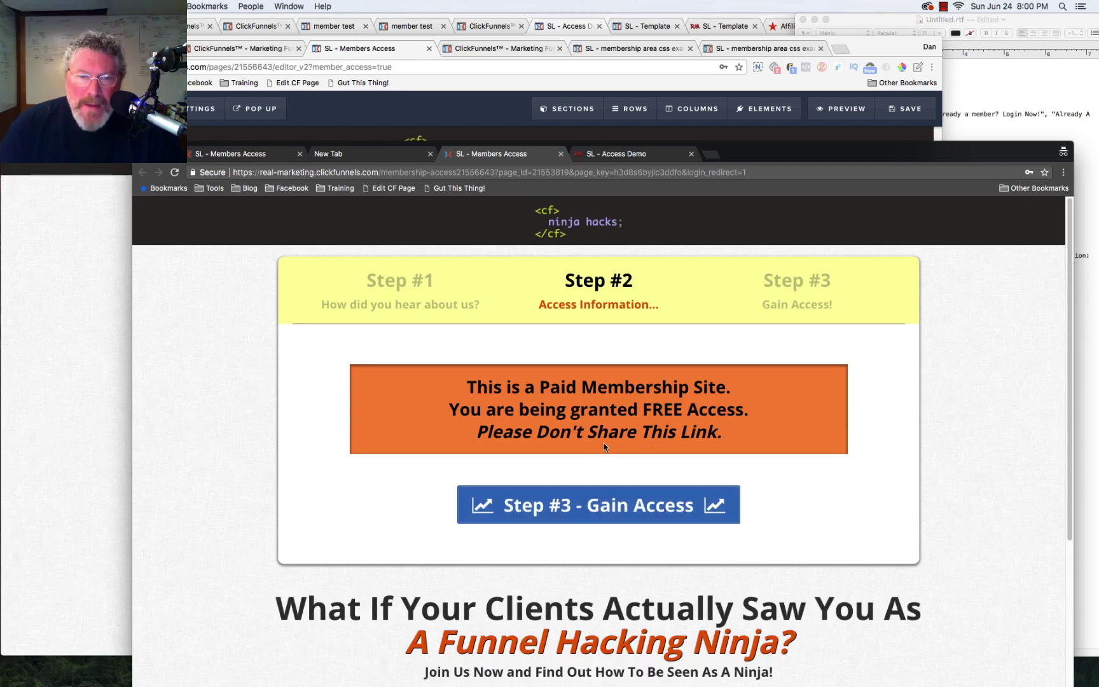
# Back in the editor, unhide the 2-Survey section to reach the Step #3 - Gain Access button.
pyautogui.click(87, 314)
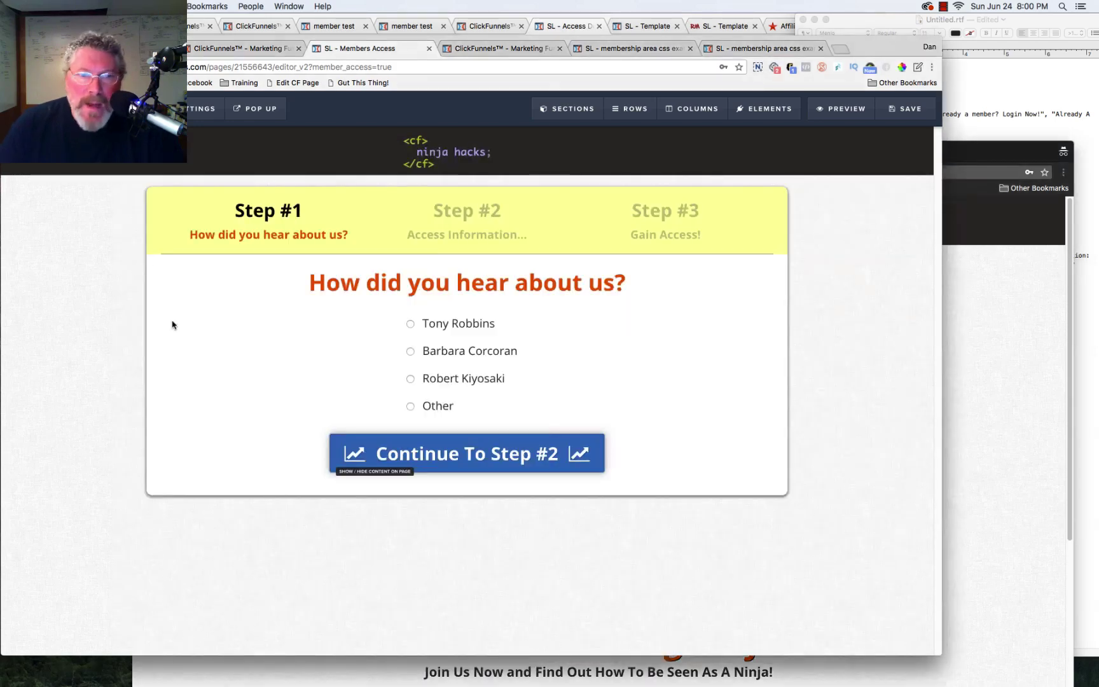
pyautogui.moveTo(567, 110)
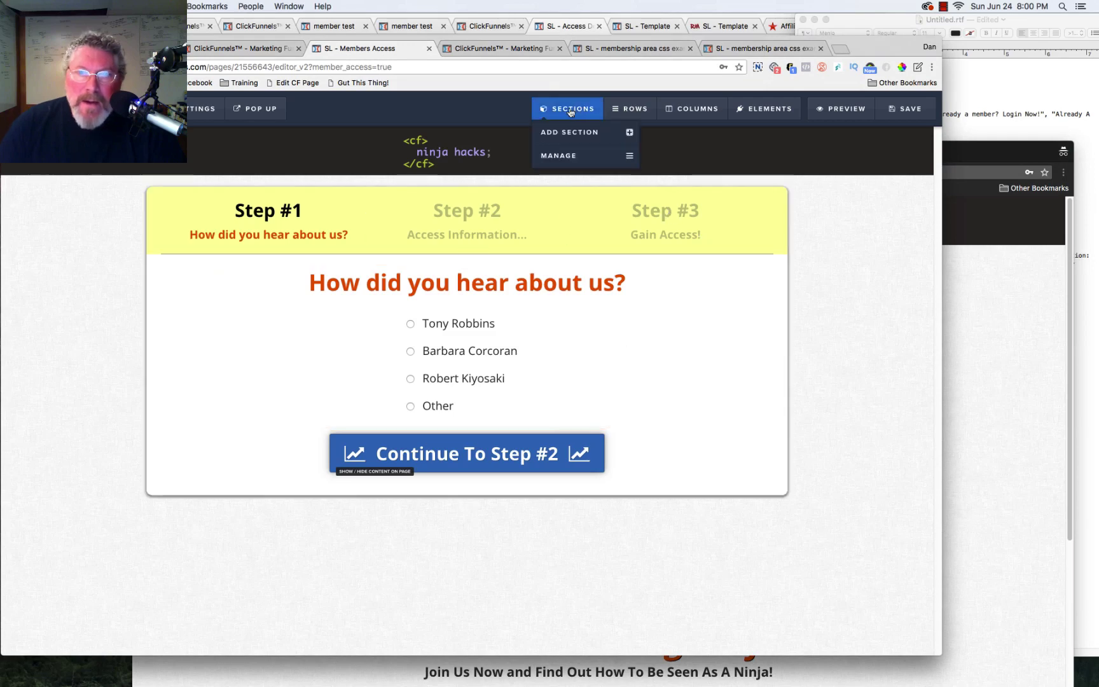
pyautogui.click(557, 156)
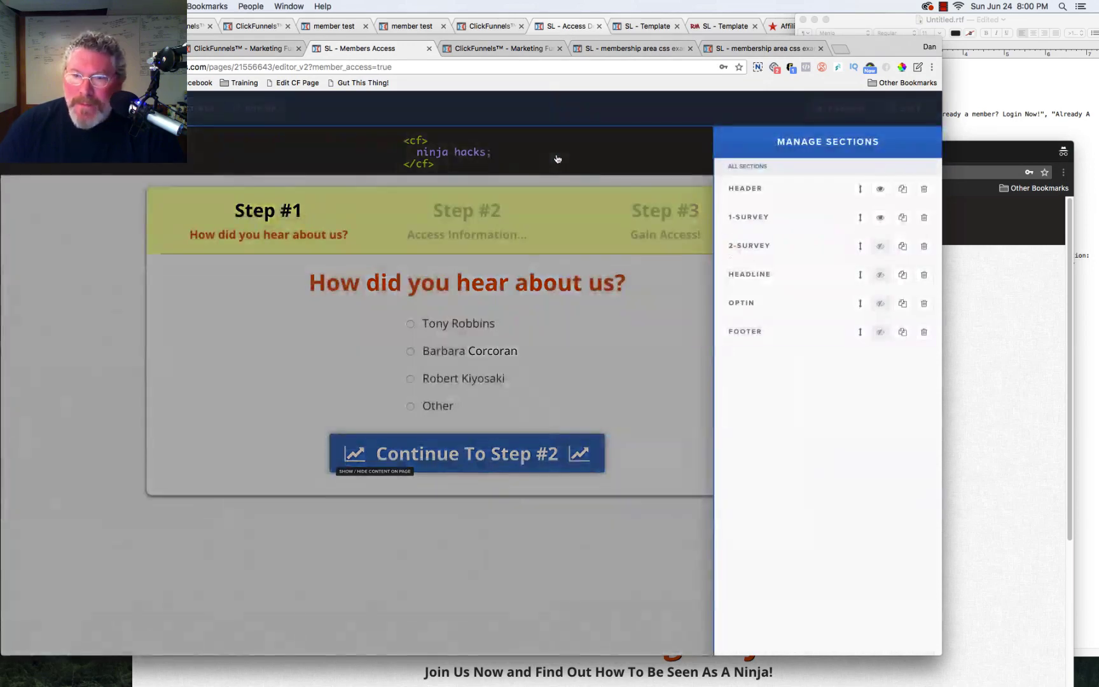
pyautogui.click(882, 247)
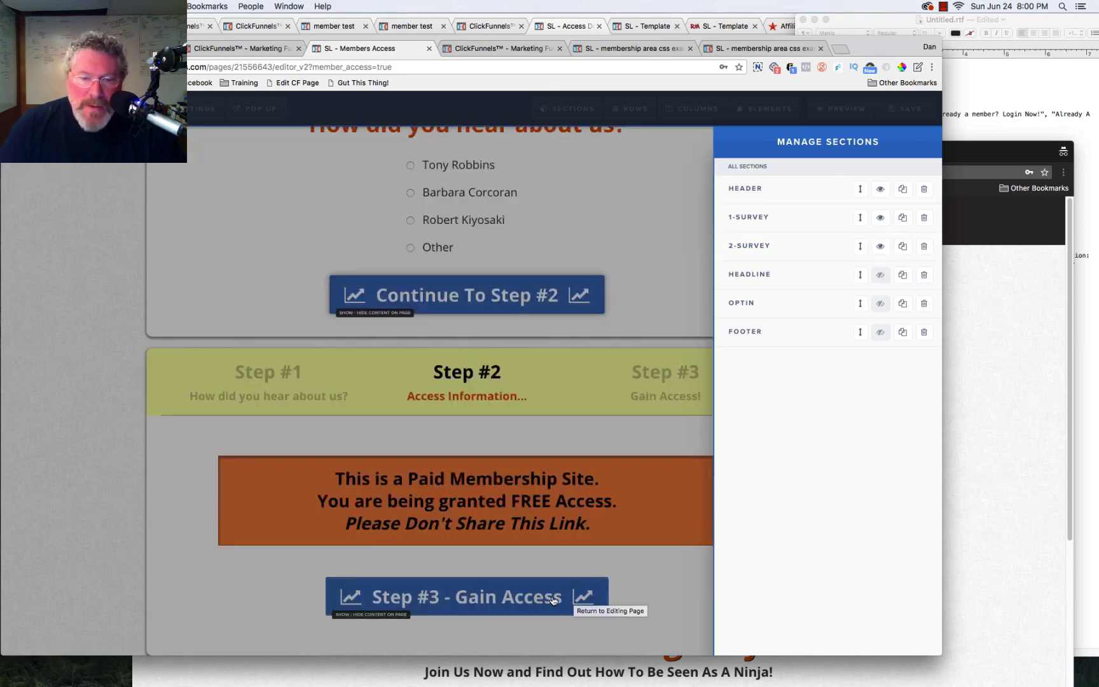
pyautogui.click(522, 602)
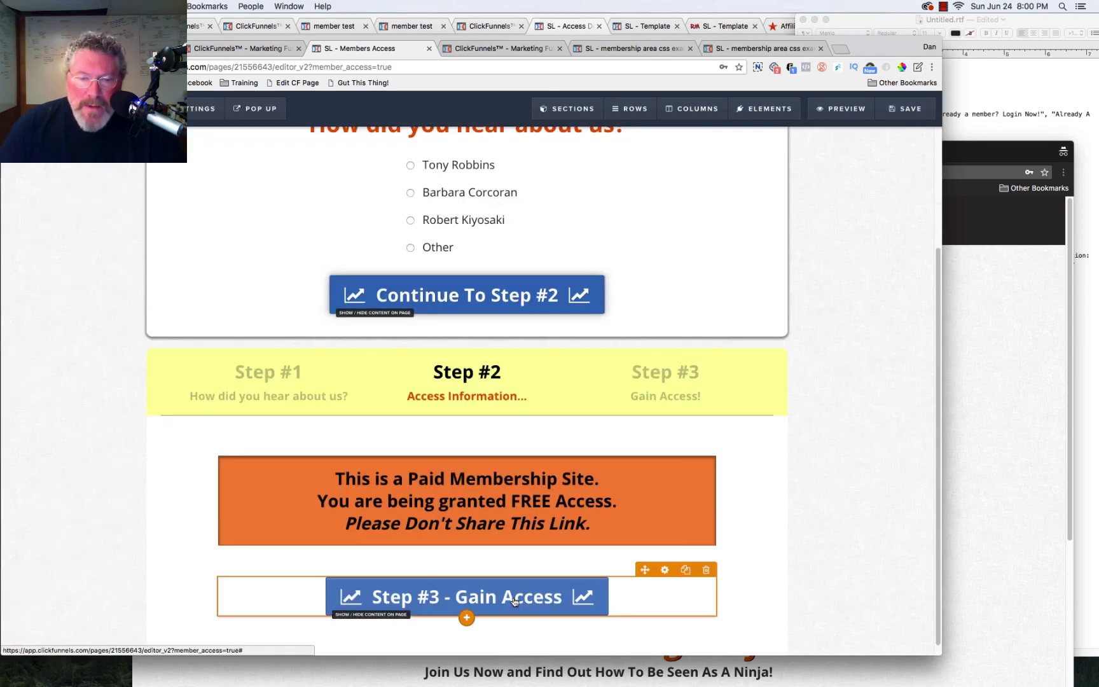
pyautogui.click(873, 332)
# Make the Step #3 - Gain Access button hide the 2-Survey section, then save the page.
pyautogui.click(604, 582)
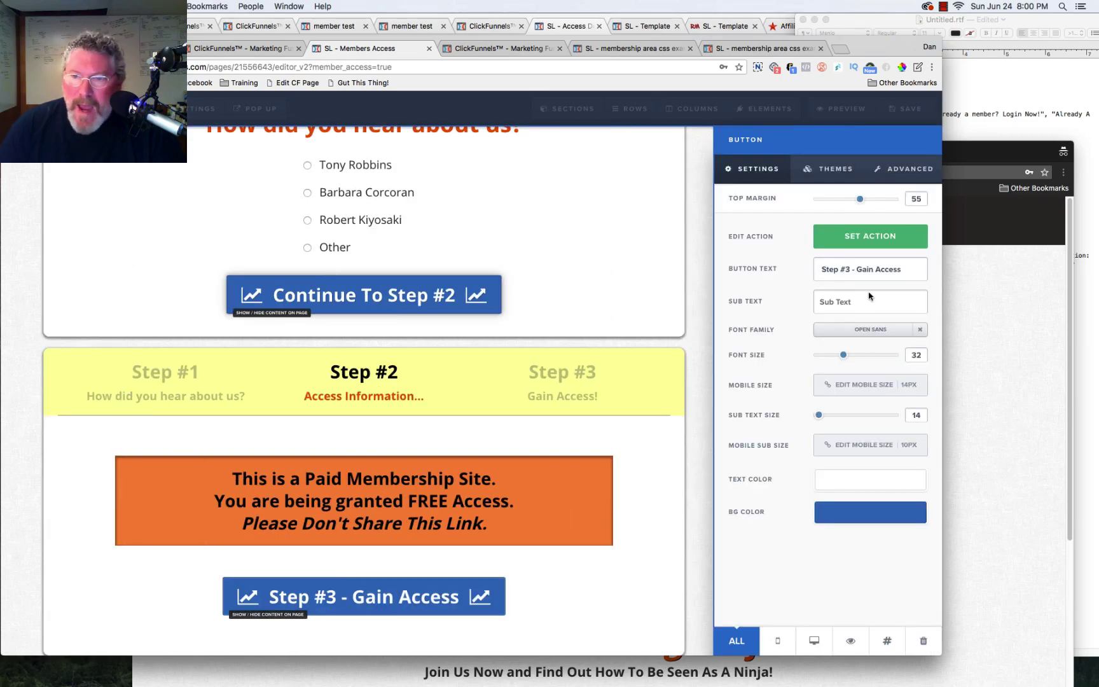
pyautogui.click(864, 239)
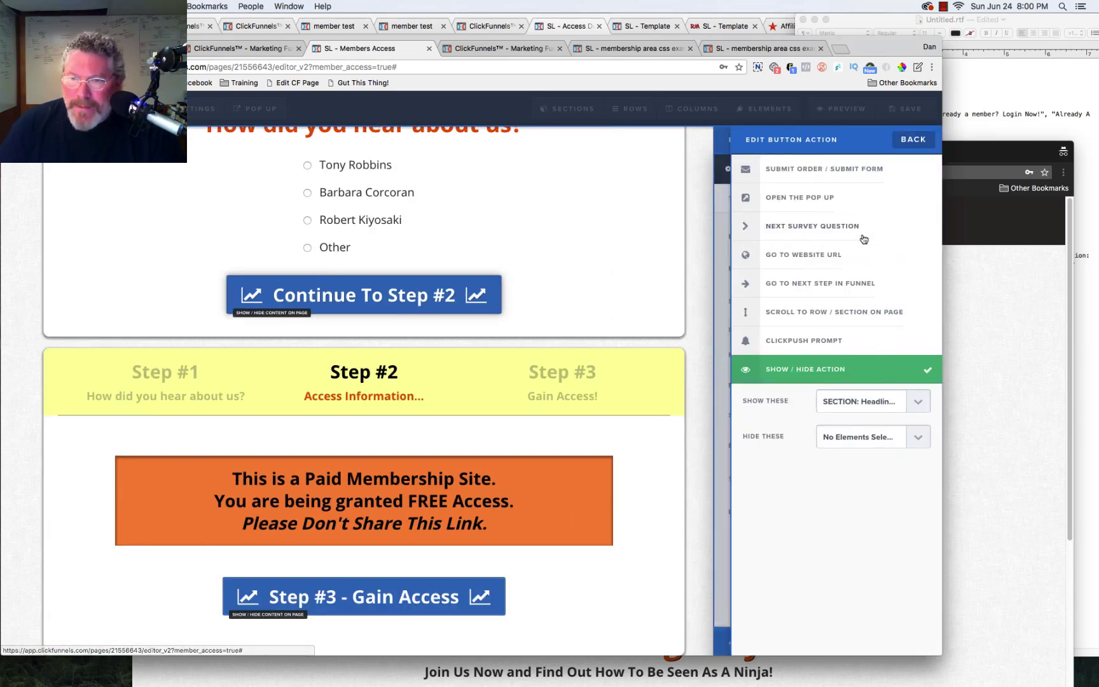
pyautogui.click(862, 441)
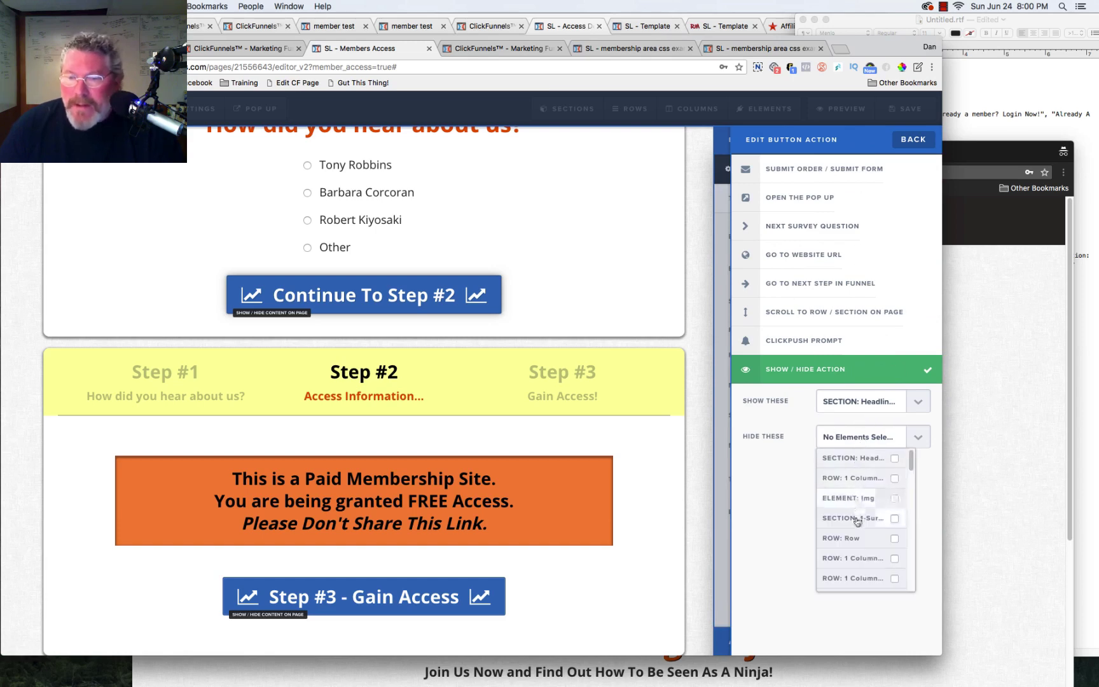
pyautogui.scroll(-3, 844, 523)
pyautogui.scroll(-5, 844, 525)
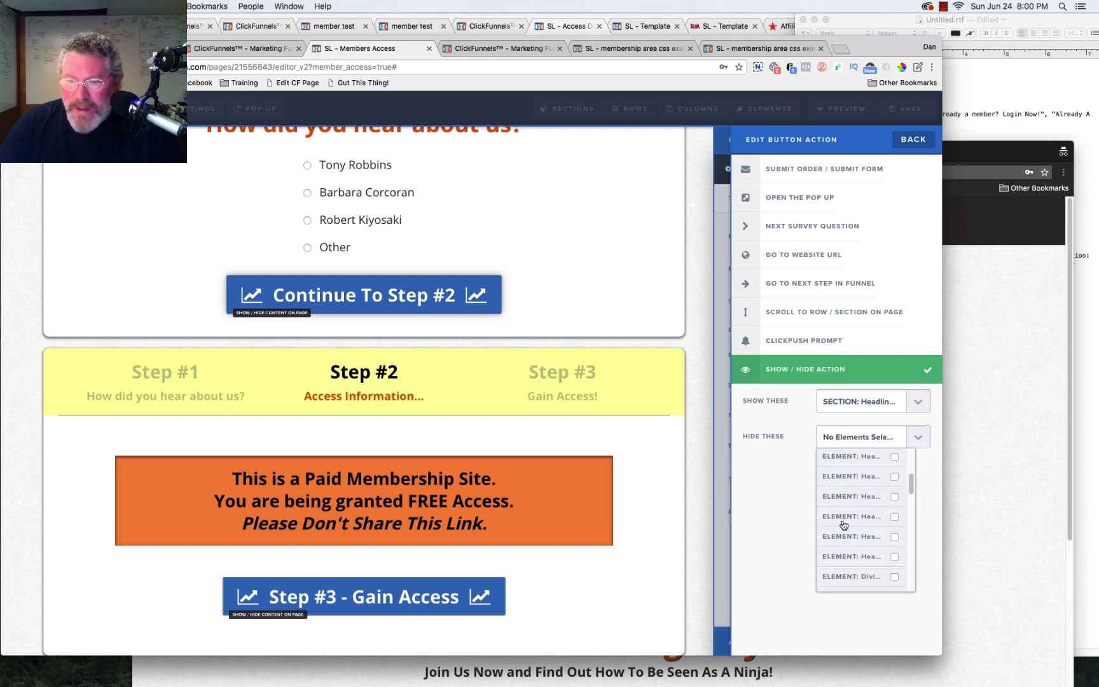
pyautogui.scroll(-3, 844, 525)
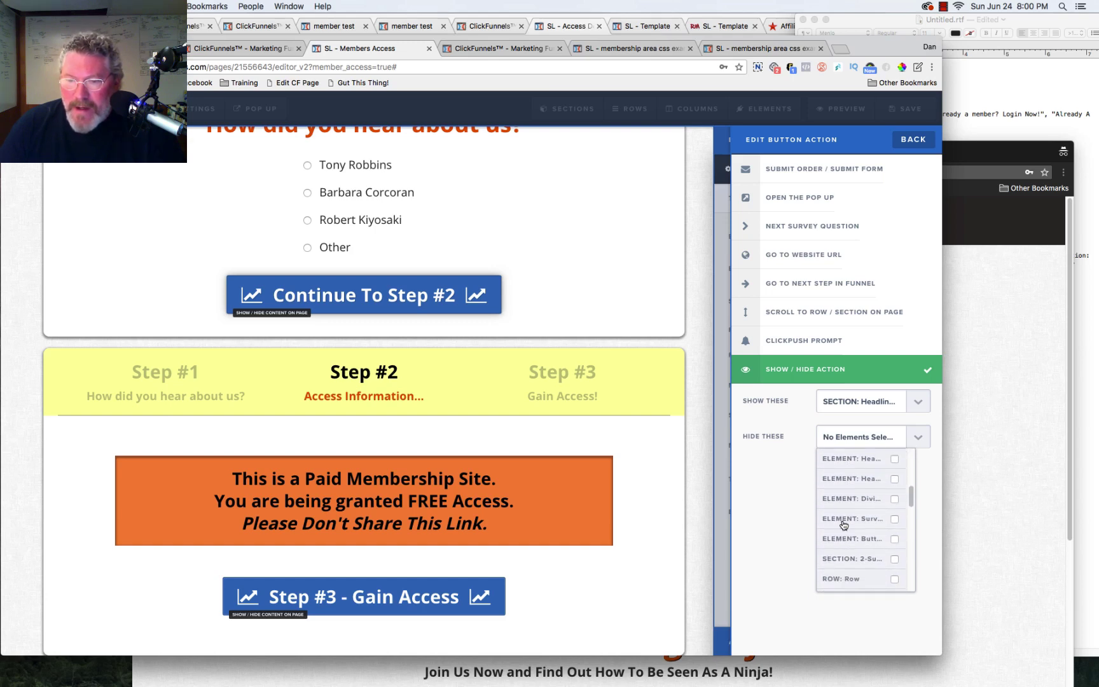
pyautogui.click(895, 560)
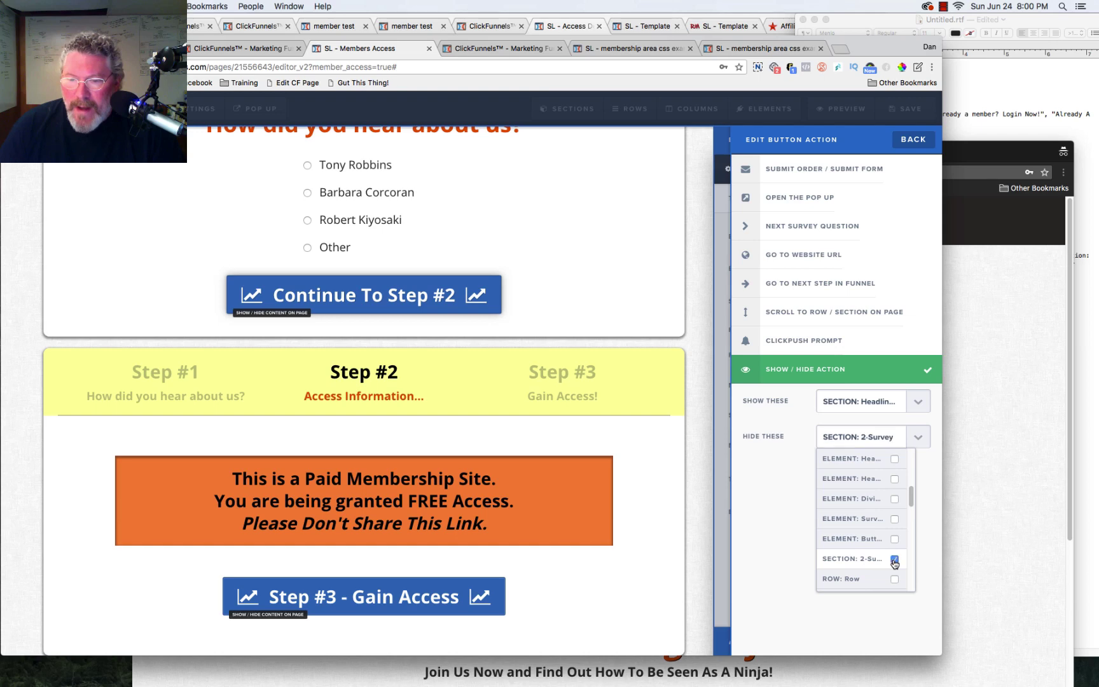
pyautogui.click(693, 472)
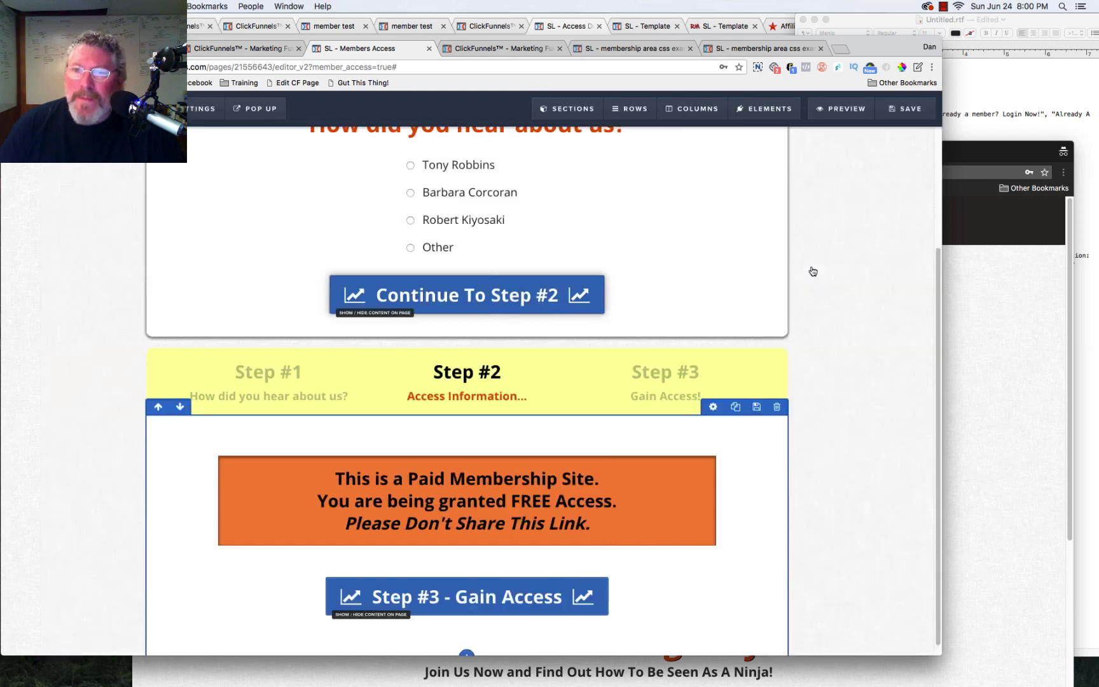
pyautogui.click(907, 112)
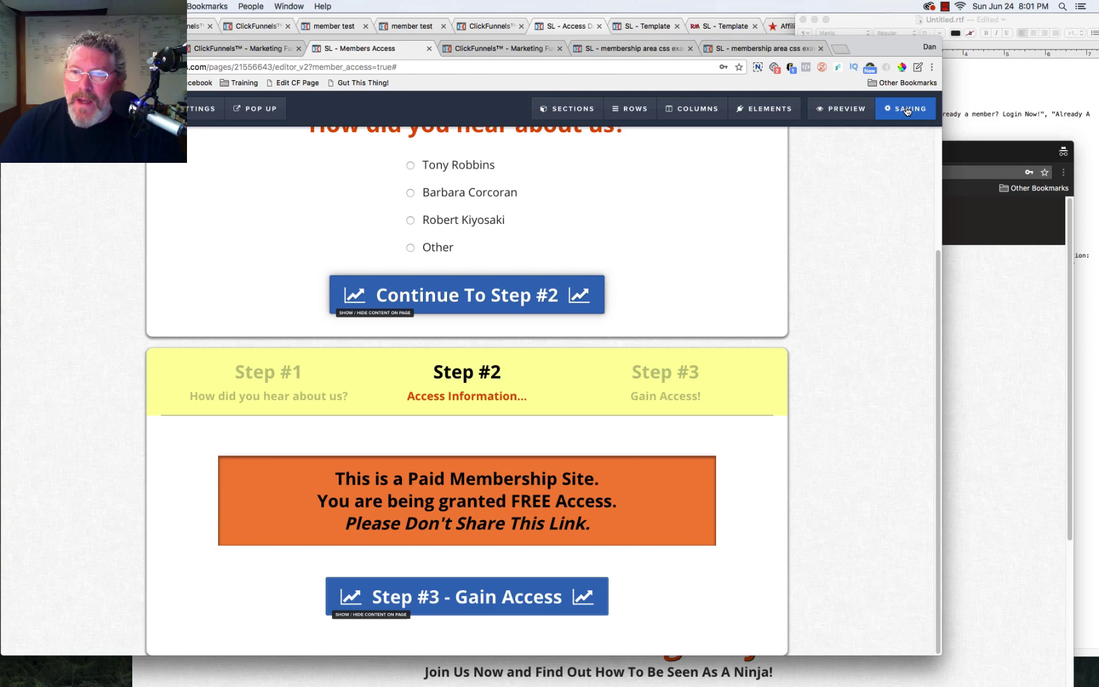
# Hide the 2-SURVEY section in Sections > Manage and save the page.
pyautogui.click(565, 112)
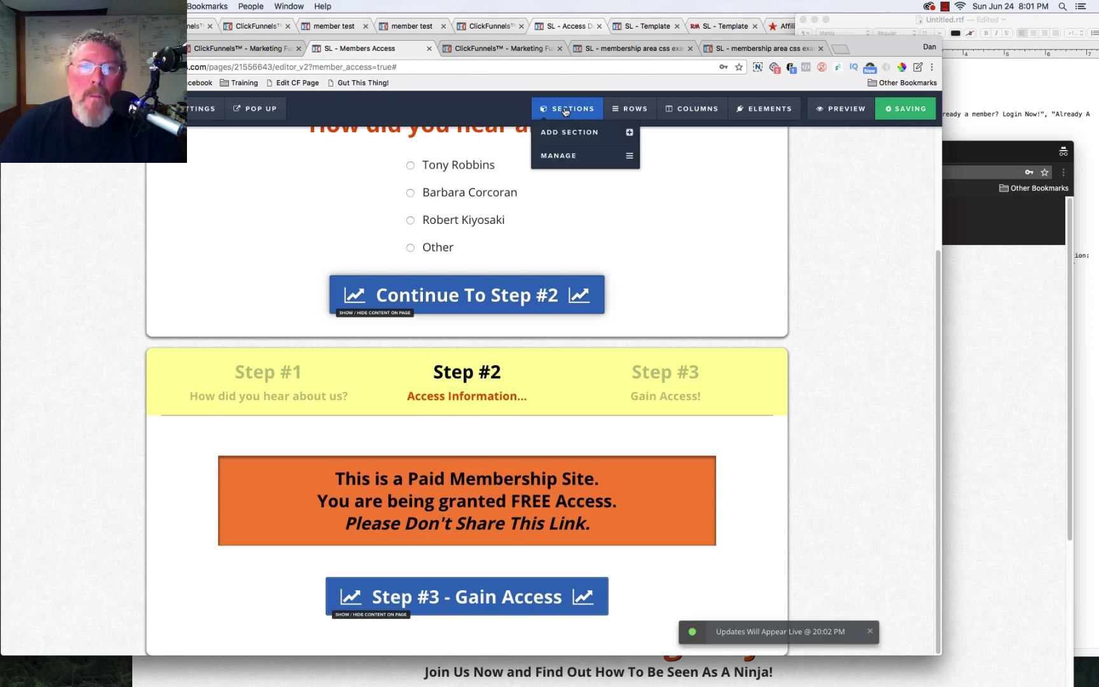
pyautogui.click(558, 158)
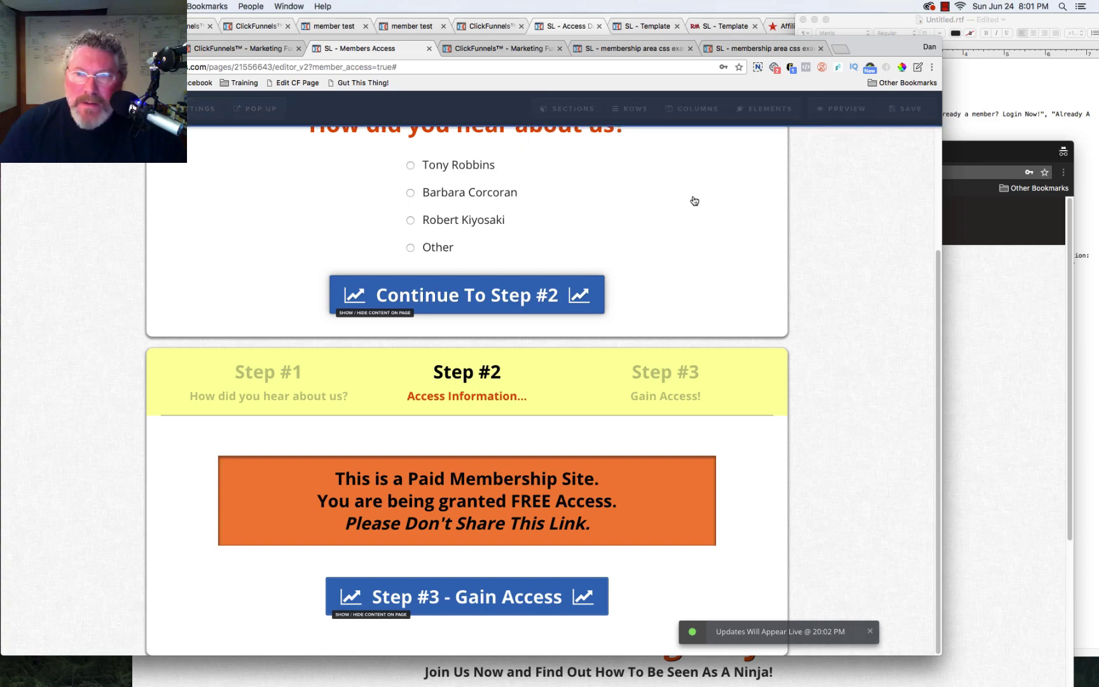
pyautogui.click(881, 250)
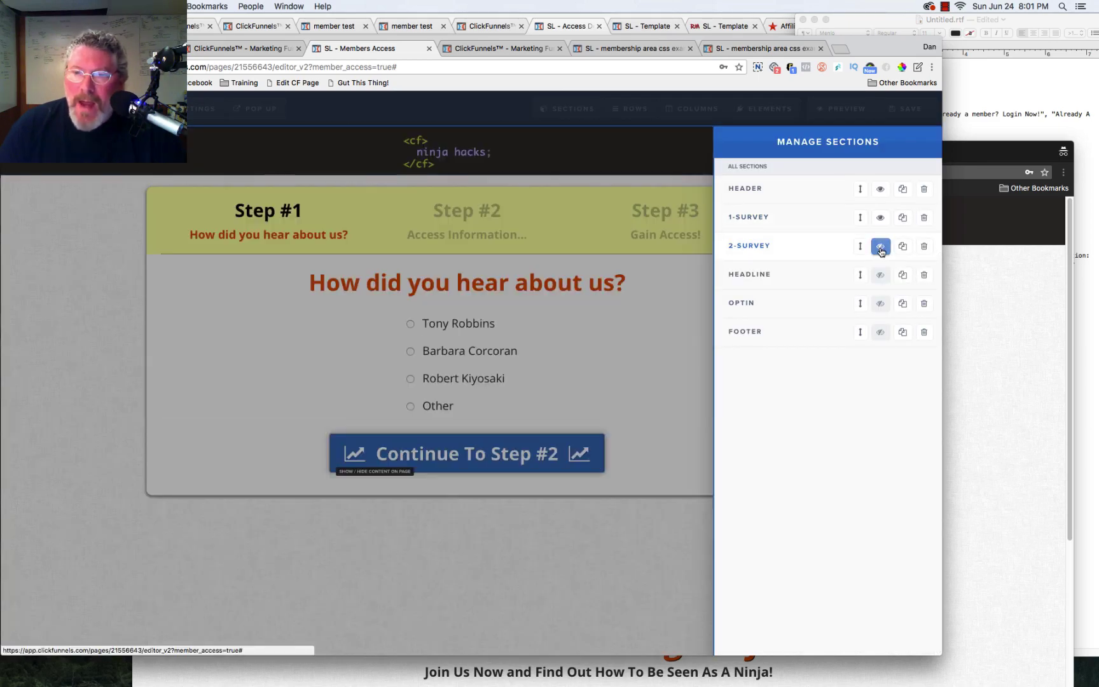
pyautogui.click(675, 340)
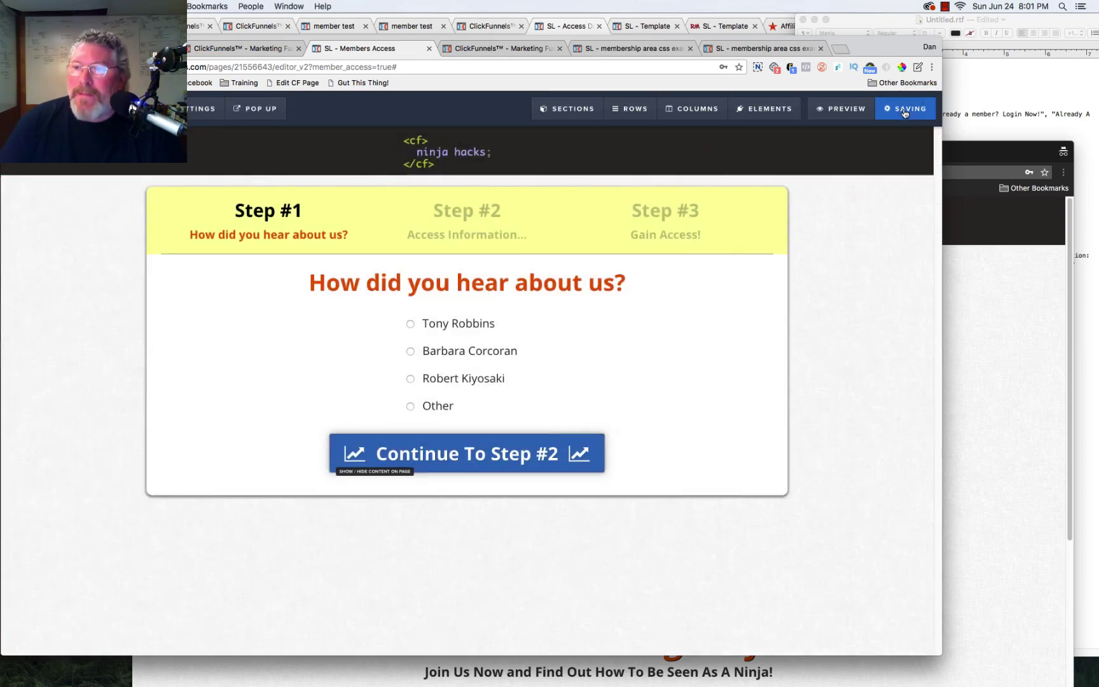
pyautogui.click(905, 112)
# In the private window, reload and go through Continue To Step #2 and Step #3 - Gain Access to the login form.
pyautogui.click(1001, 325)
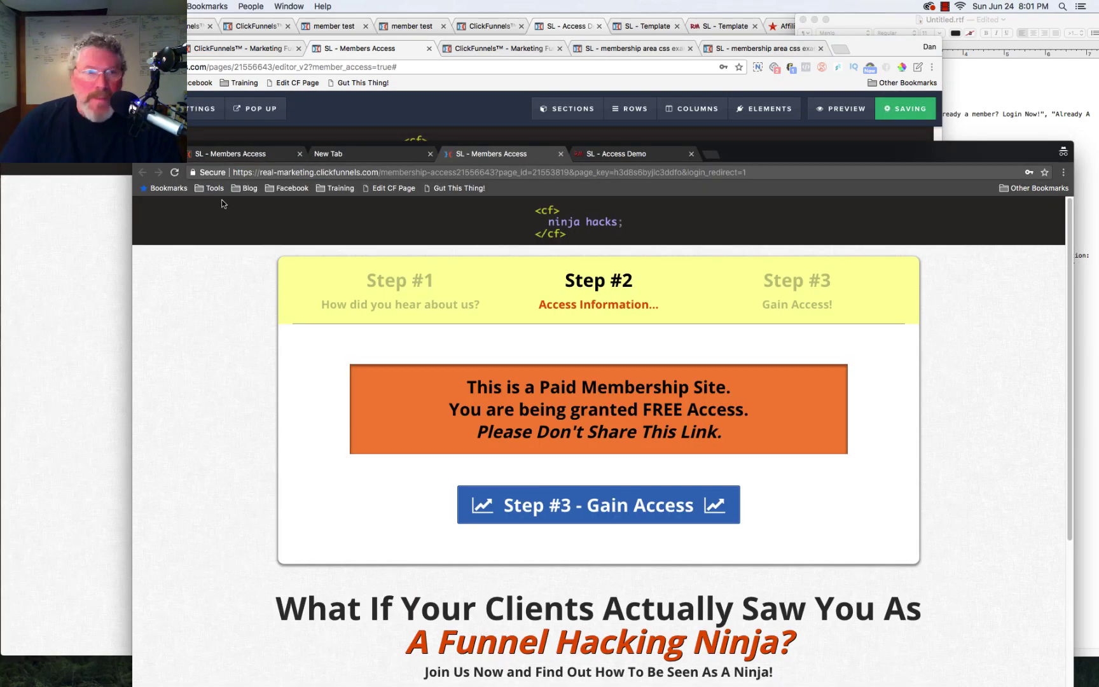
pyautogui.click(174, 174)
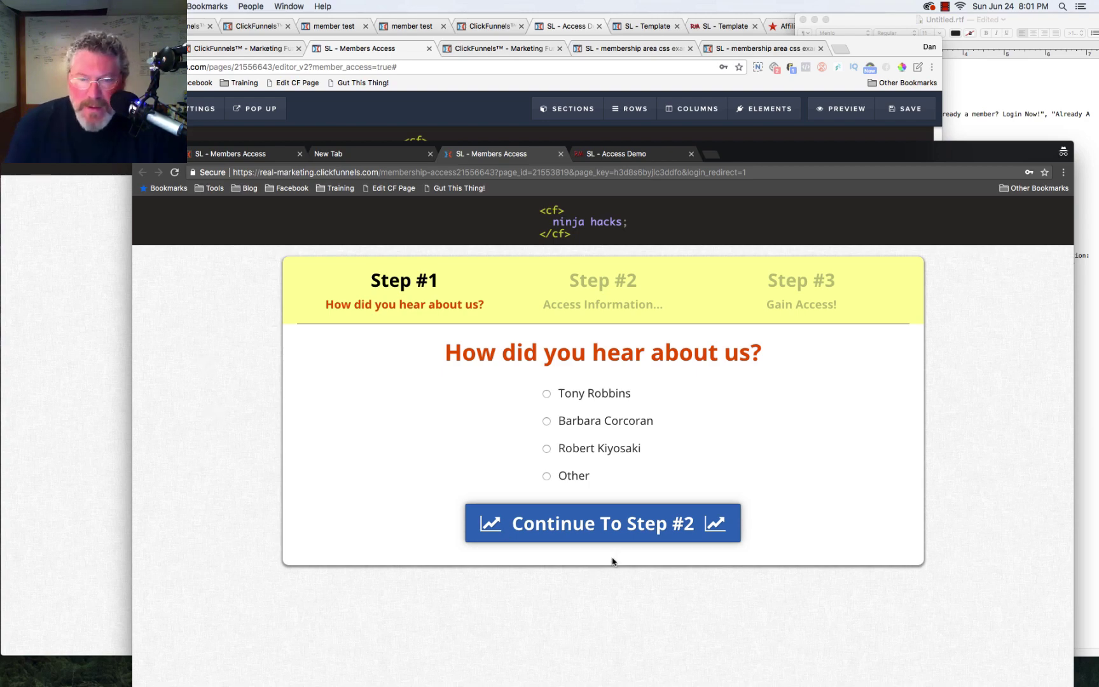
pyautogui.click(603, 523)
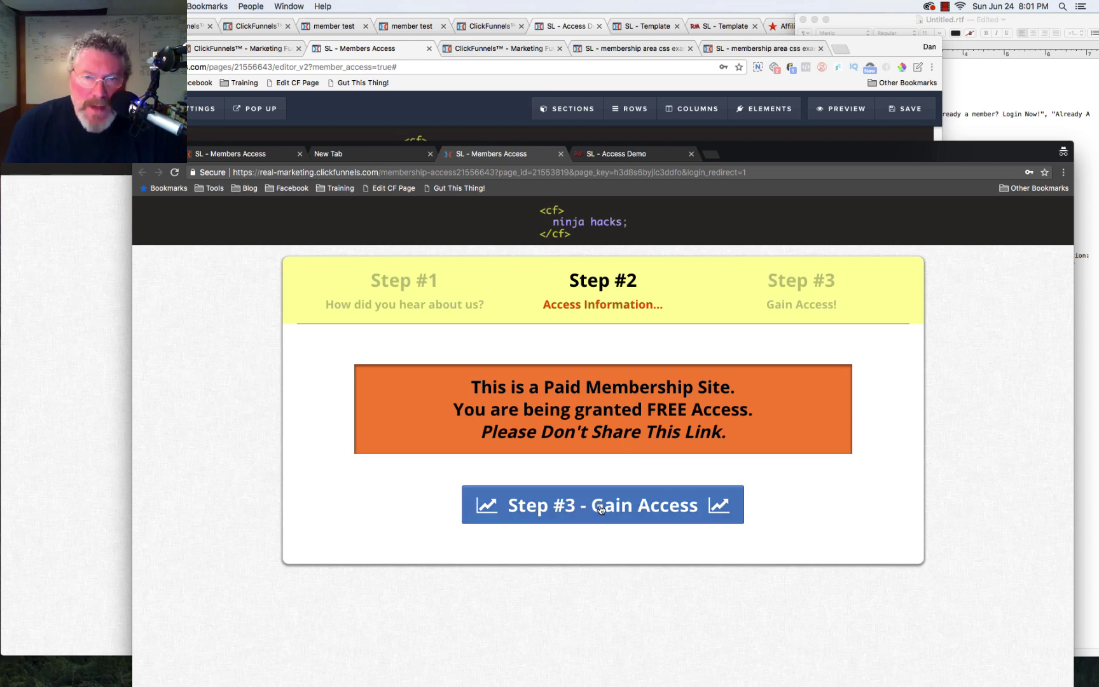
pyautogui.click(635, 511)
pyautogui.moveTo(861, 149); pyautogui.dragTo(868, 32)
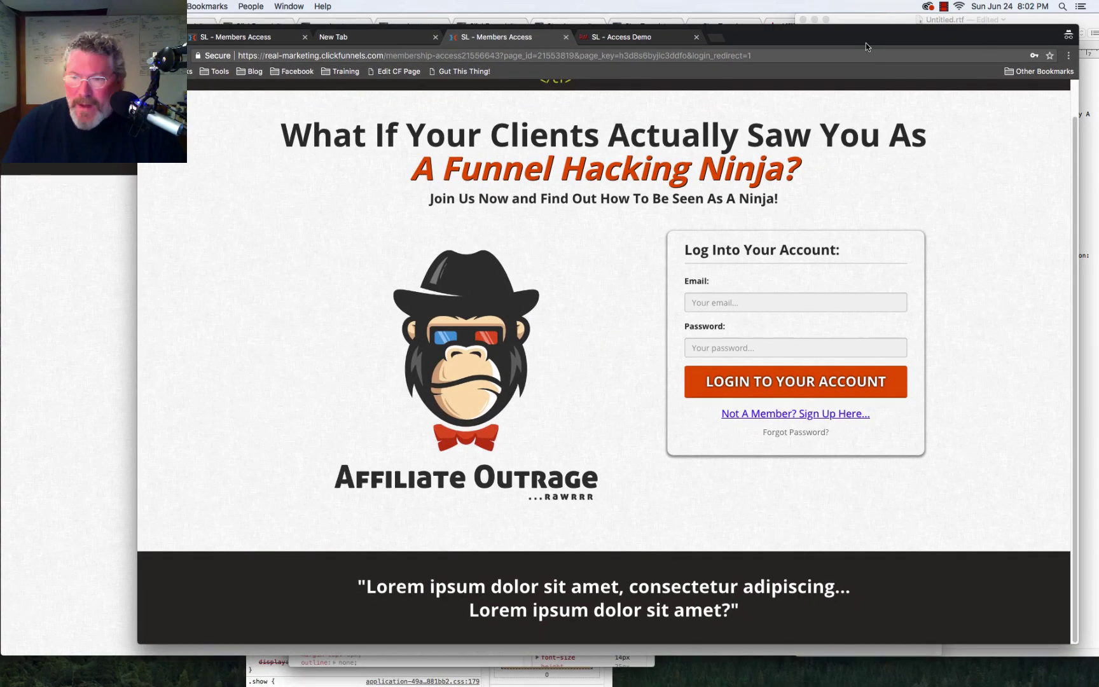
pyautogui.scroll(2, 995, 479)
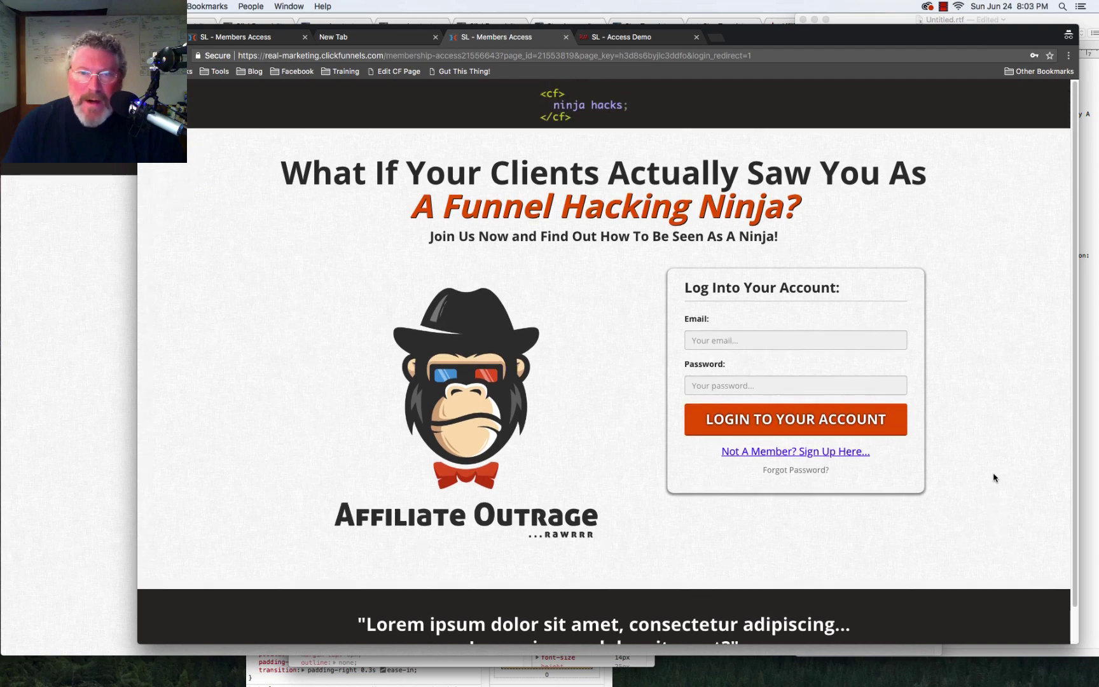
pyautogui.scroll(-2, 994, 477)
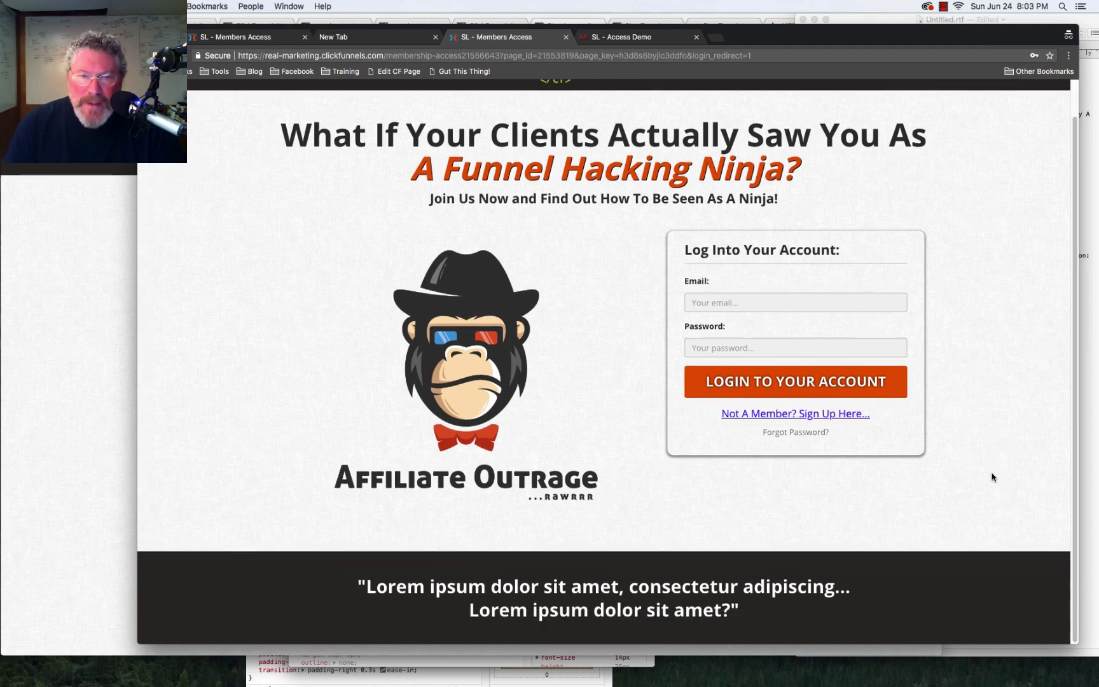
pyautogui.scroll(2, 992, 477)
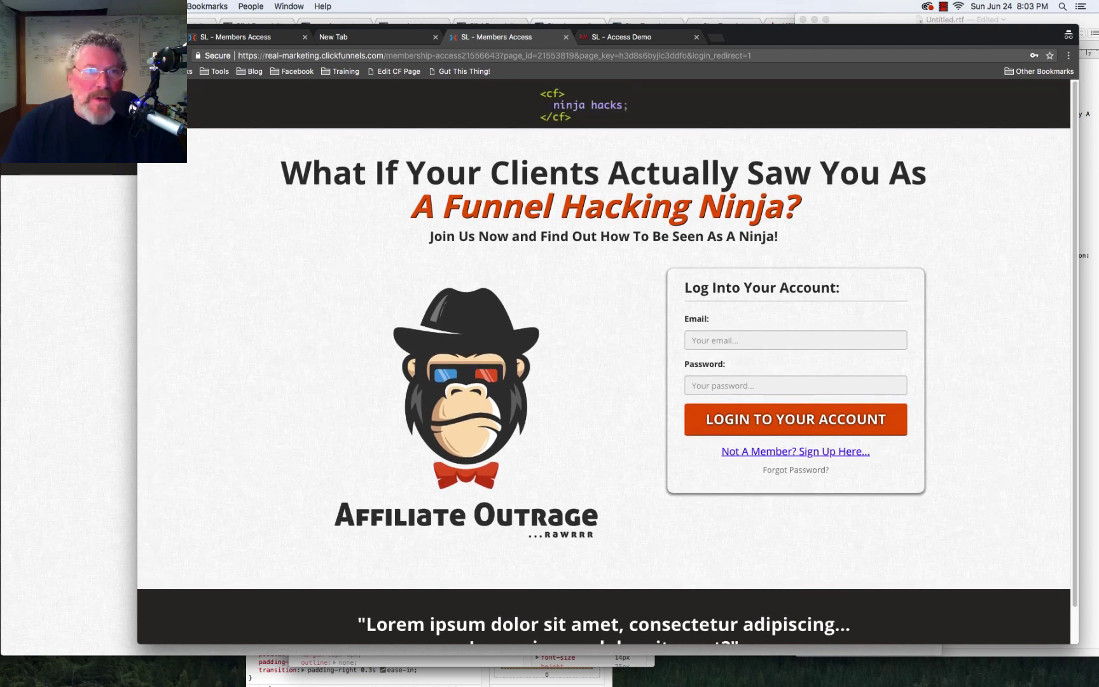
# Reload the live page, answer Barbara Corcoran, and click through Step #2 and Step #3 - Gain Access.
pyautogui.click(178, 55)
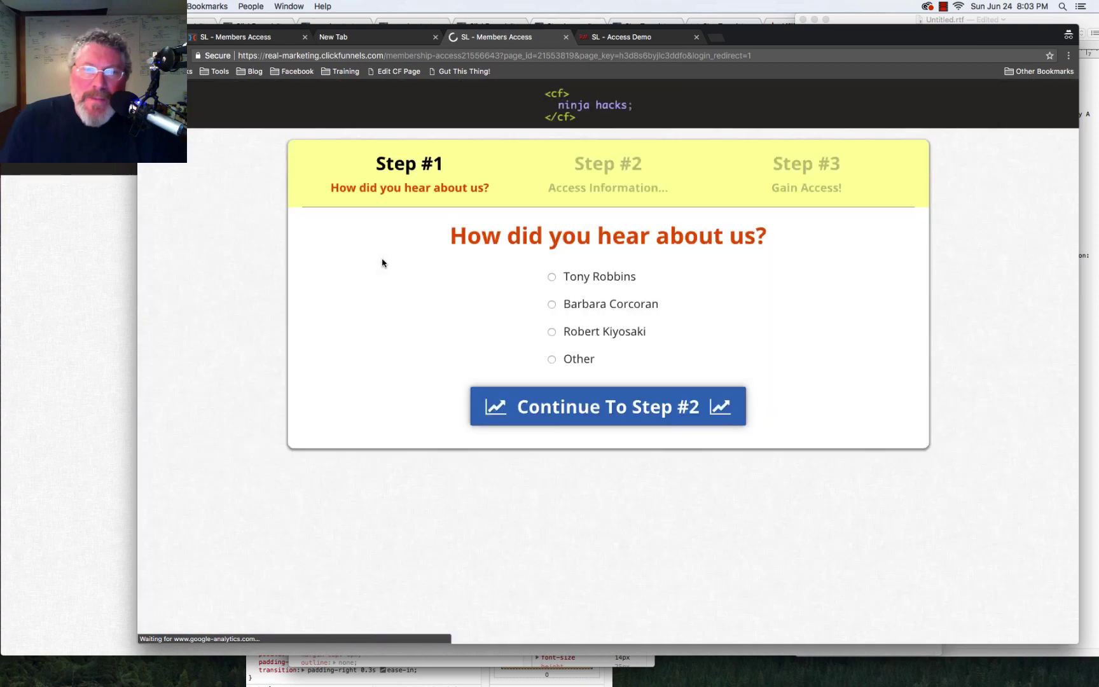
pyautogui.click(600, 311)
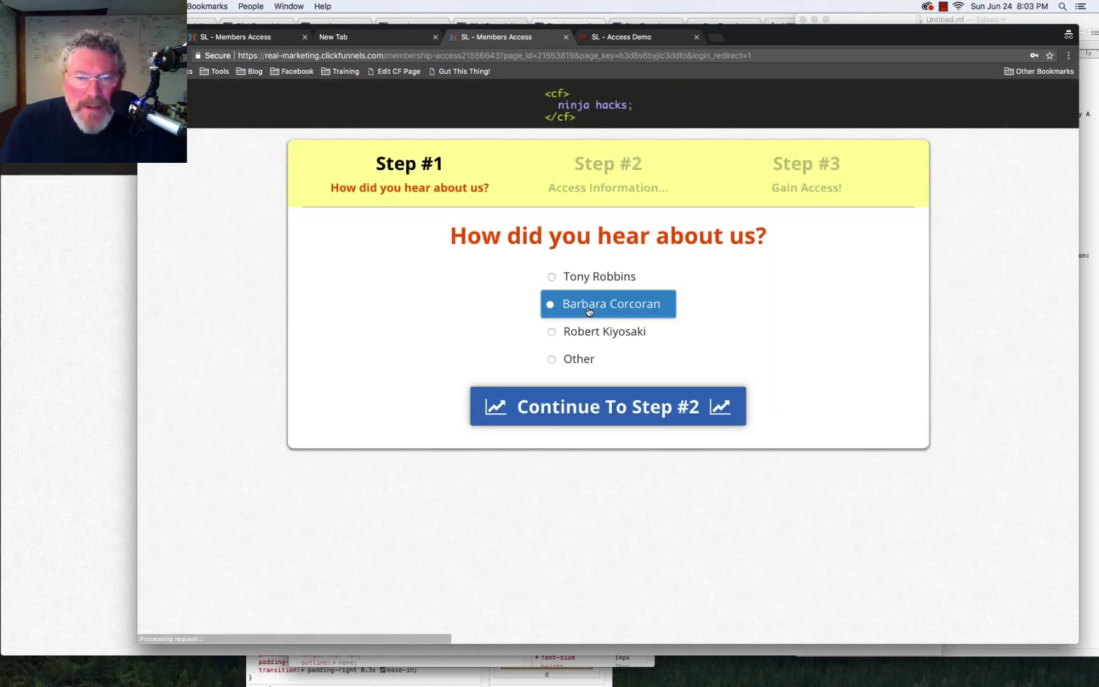
pyautogui.click(608, 407)
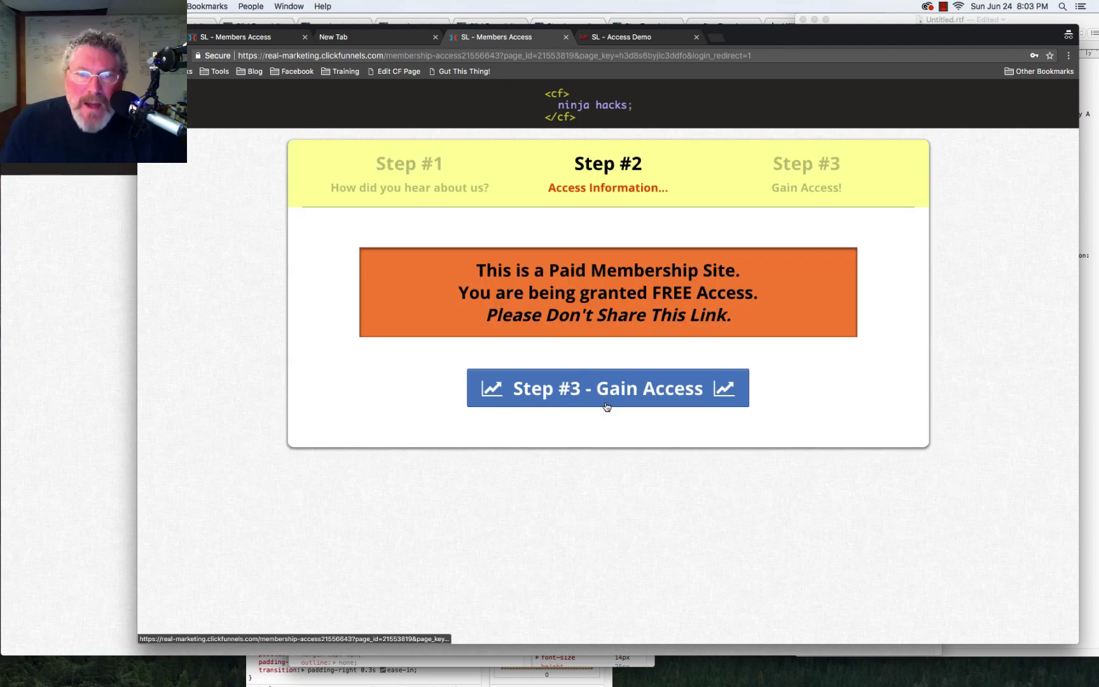
pyautogui.click(610, 393)
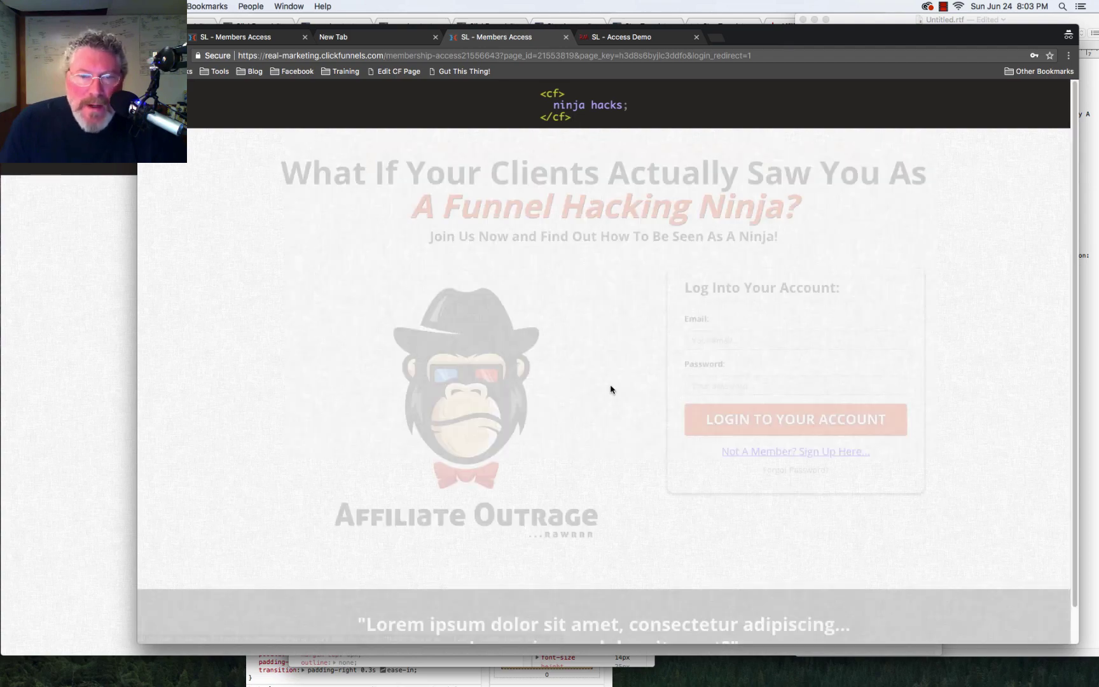
pyautogui.scroll(-1, 611, 390)
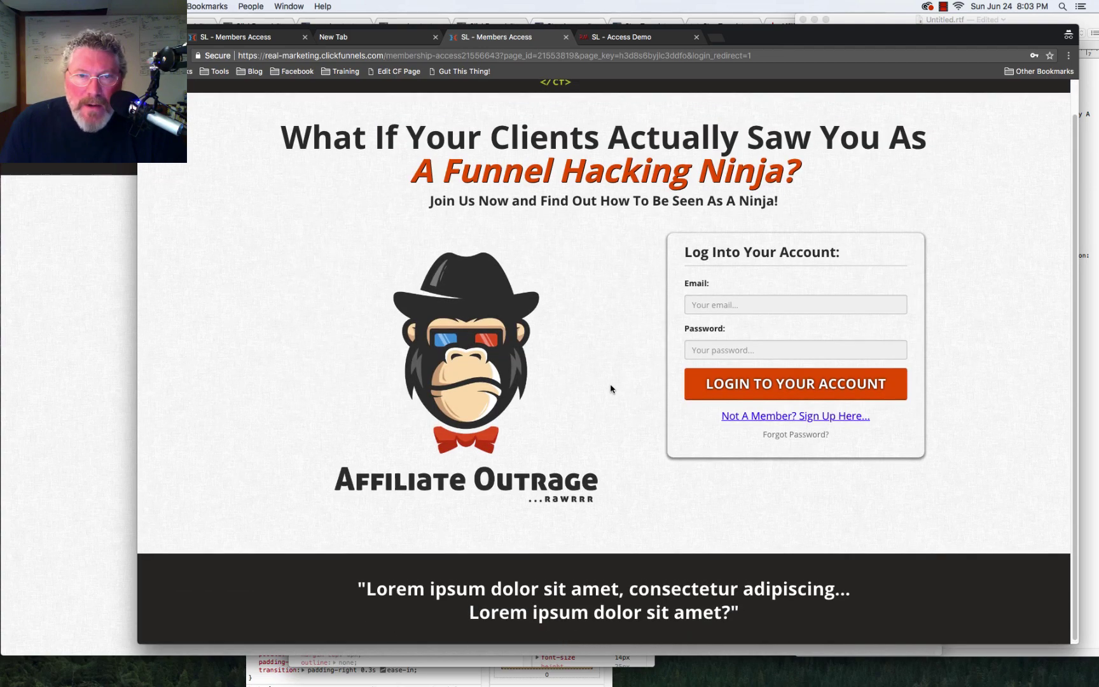
pyautogui.scroll(1, 610, 389)
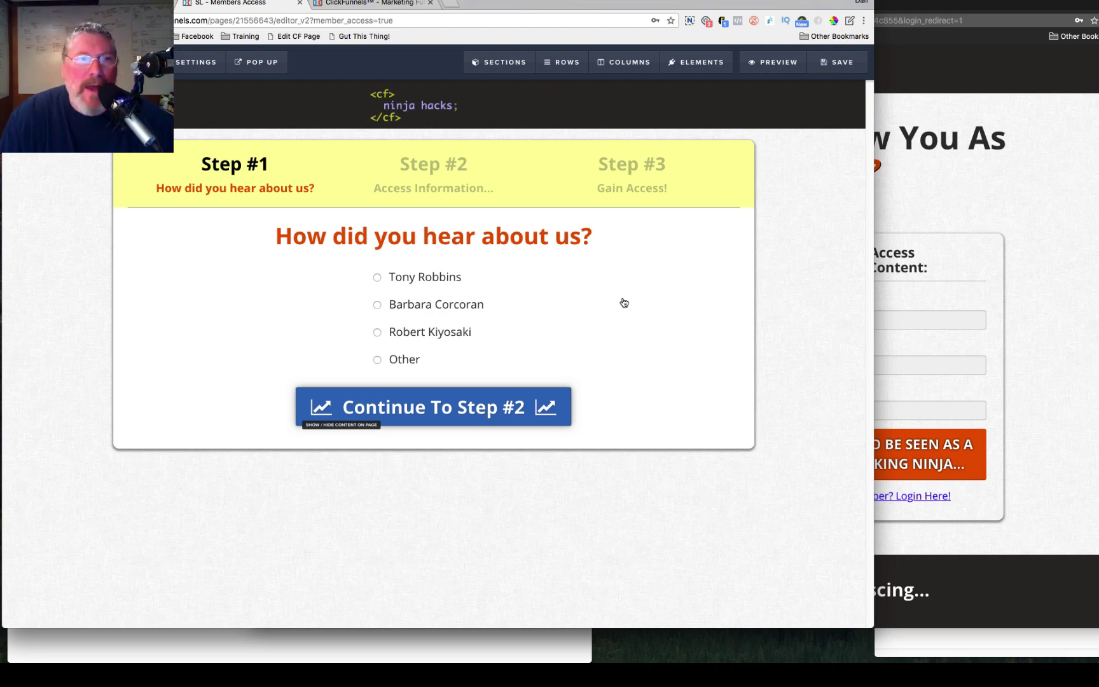
# Open Tracking Code's Footer Code tab and locate the Survey Option script.
pyautogui.moveTo(187, 72)
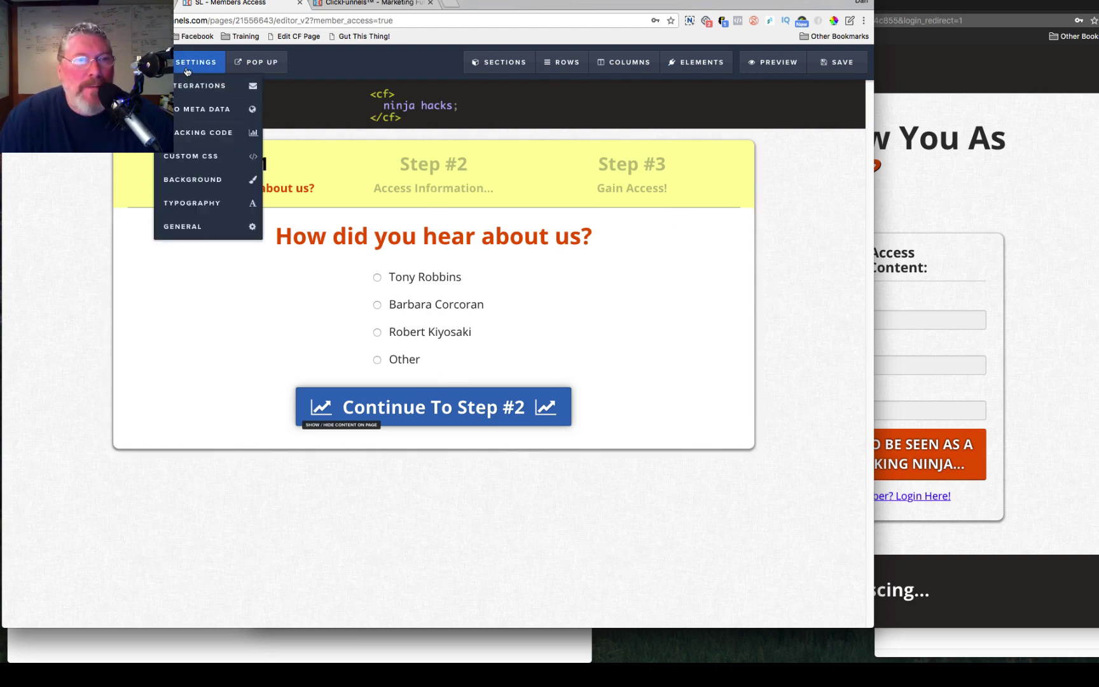
pyautogui.click(178, 134)
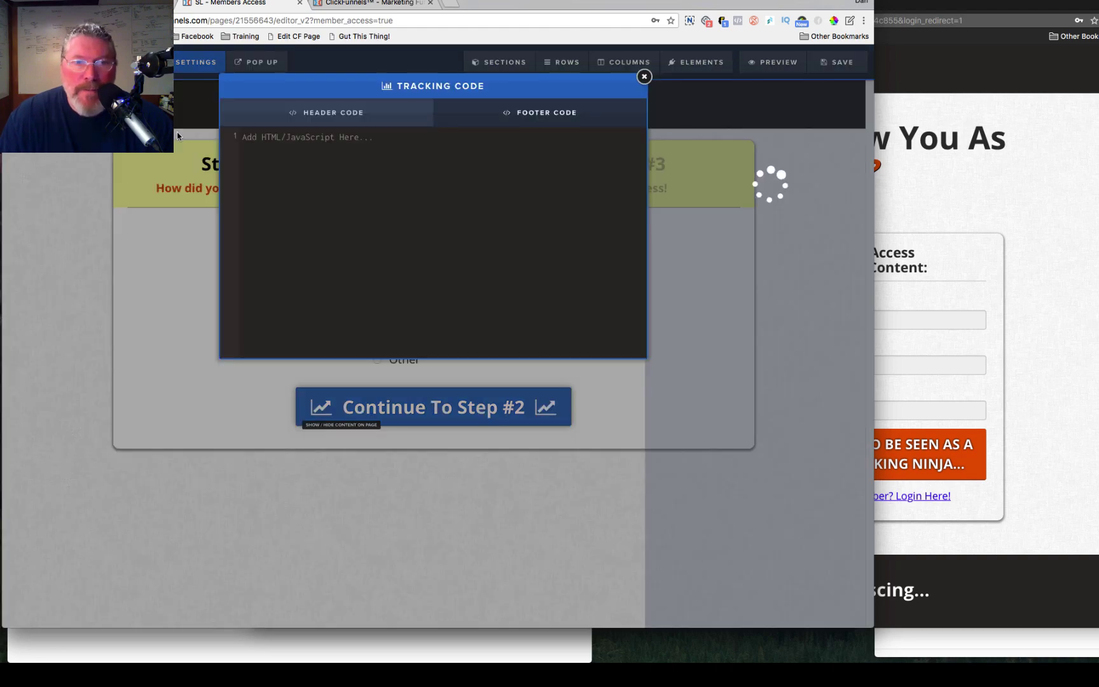
pyautogui.click(543, 127)
pyautogui.scroll(-5, 442, 240)
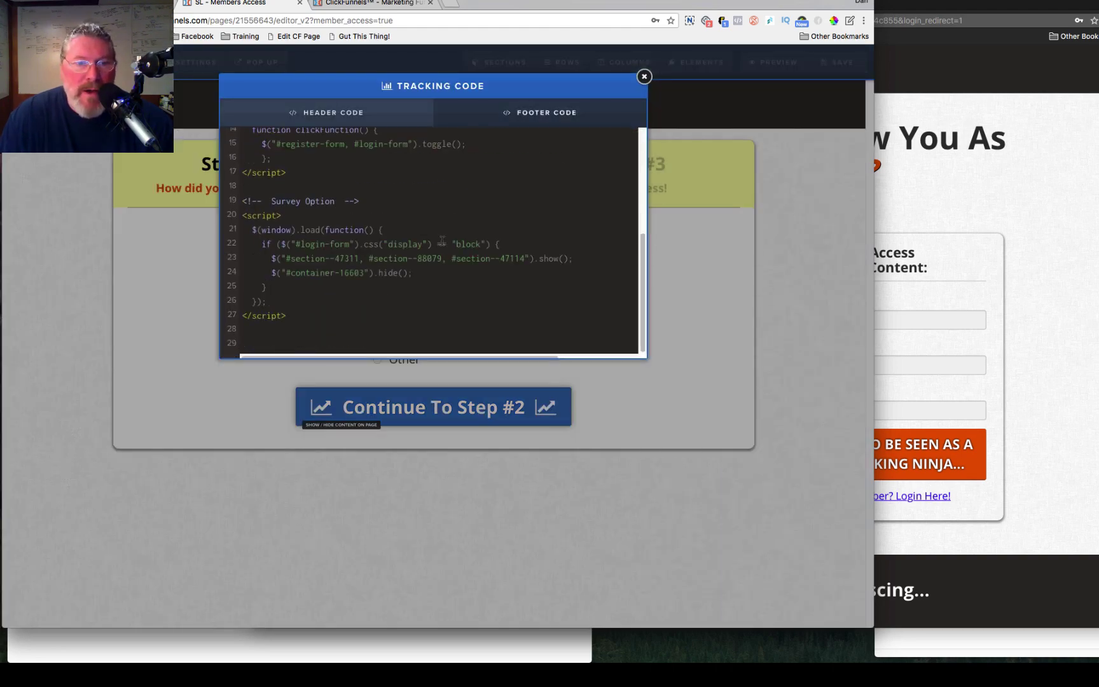
pyautogui.click(337, 200)
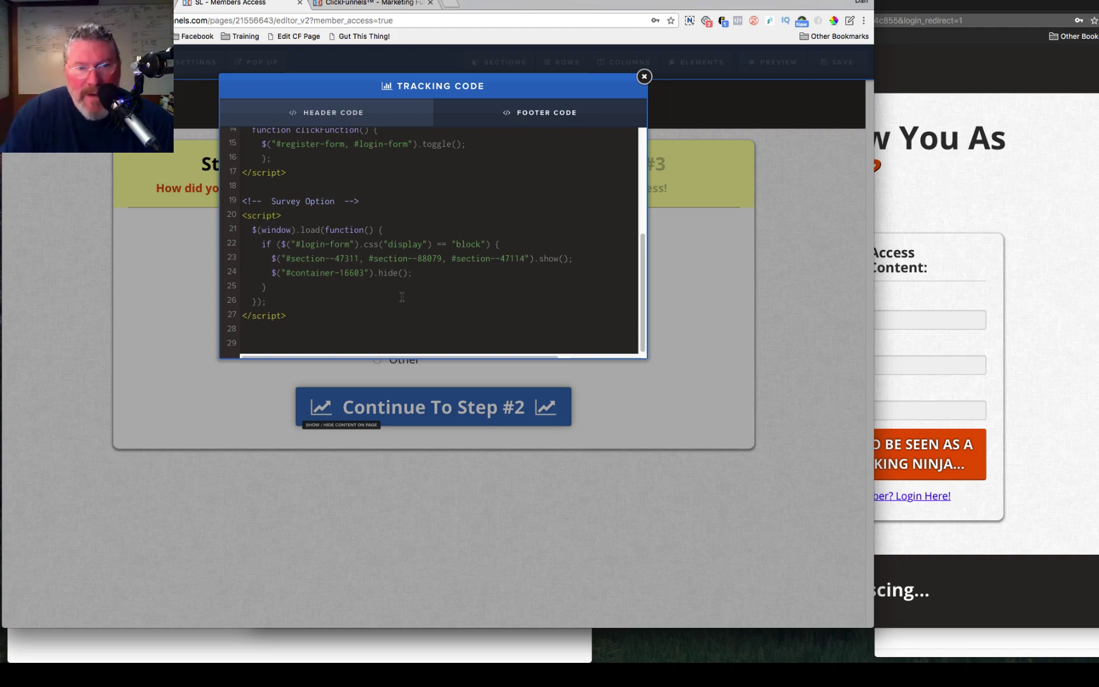
# Close the tracking code window, reload the live page and click through Steps #2 and #3 to sign-up.
pyautogui.click(812, 220)
pyautogui.click(936, 196)
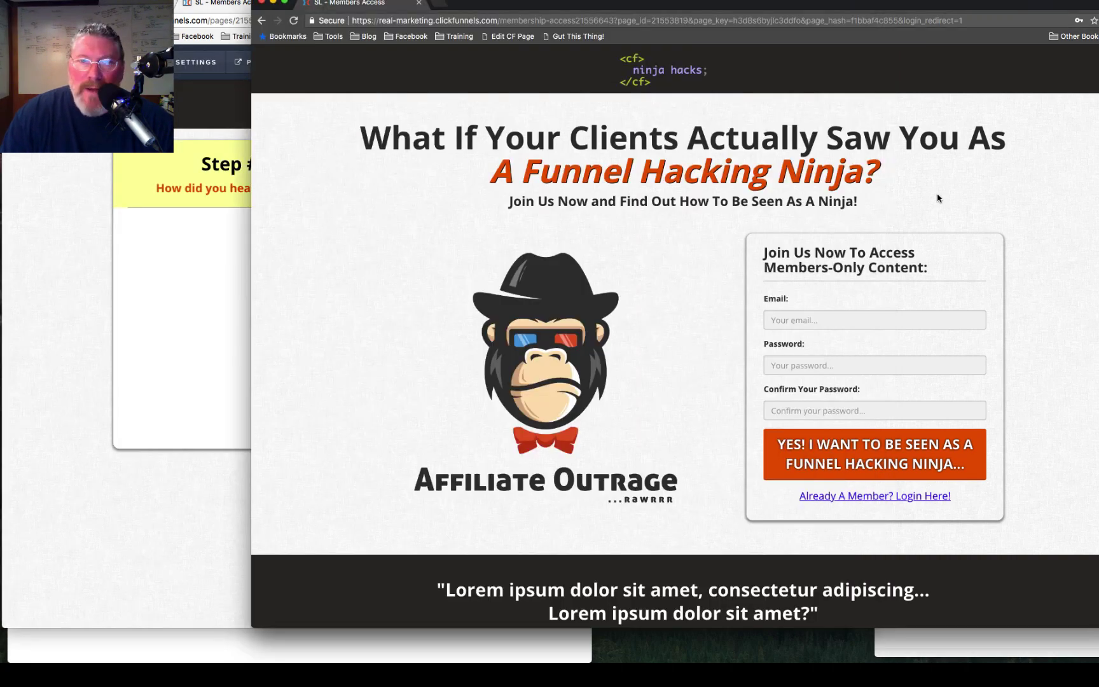
pyautogui.click(293, 21)
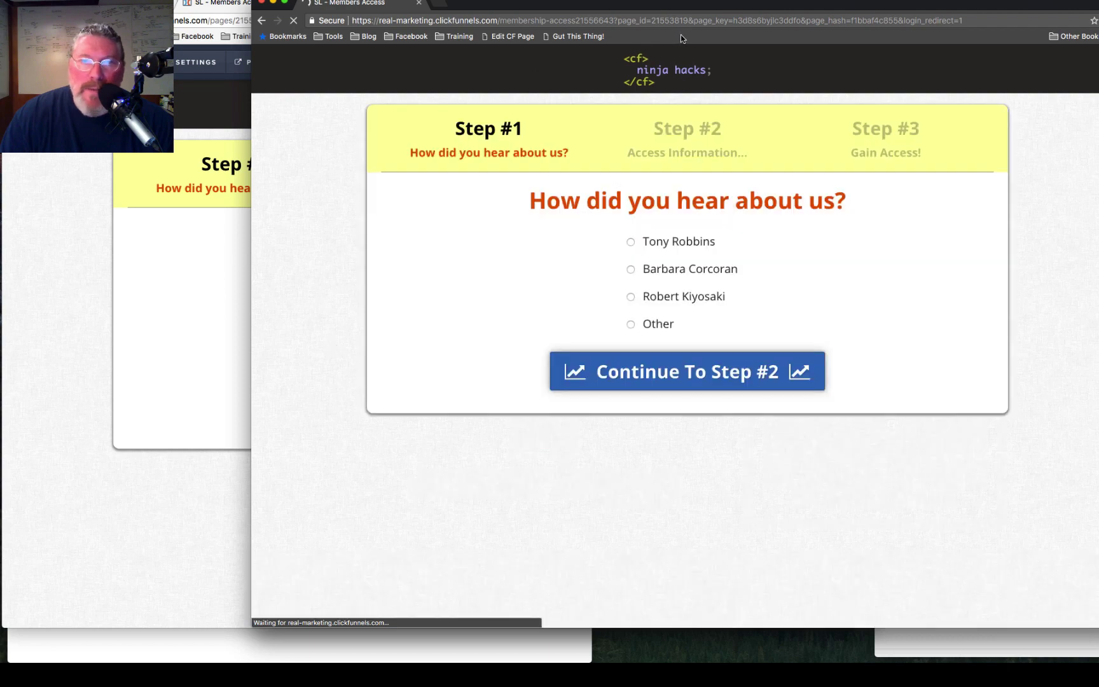
pyautogui.click(686, 378)
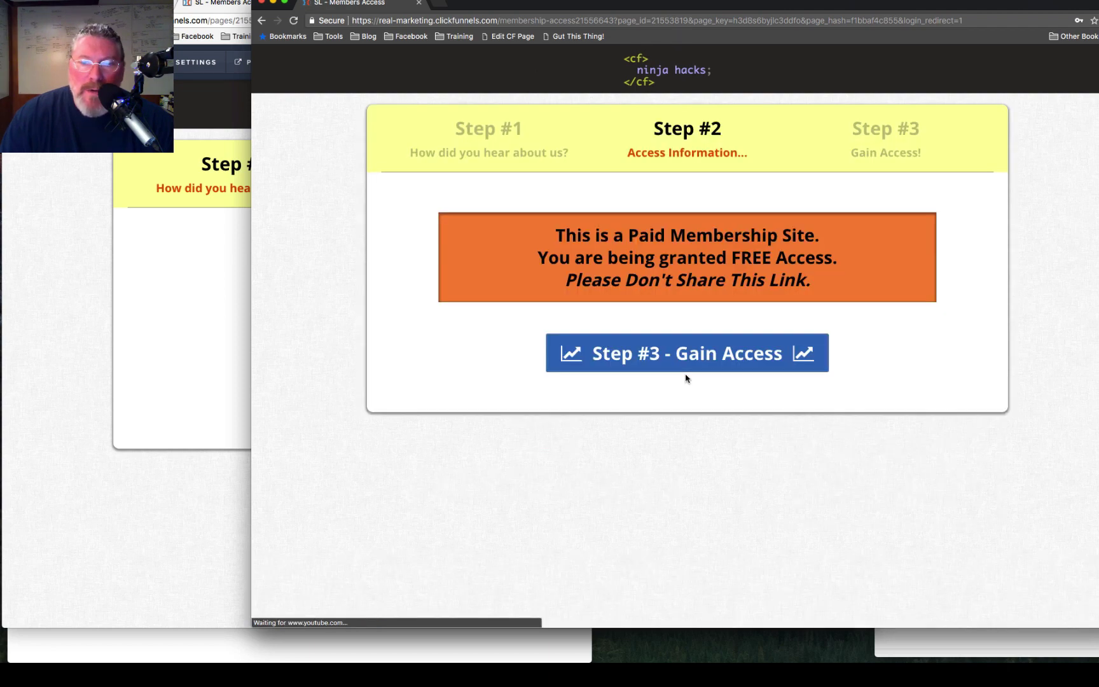
pyautogui.click(687, 355)
pyautogui.scroll(-3, 650, 310)
pyautogui.scroll(2, 650, 310)
# Open the page Preview in an incognito window, which lands directly on the members login form.
pyautogui.click(87, 248)
pyautogui.rightClick(760, 62)
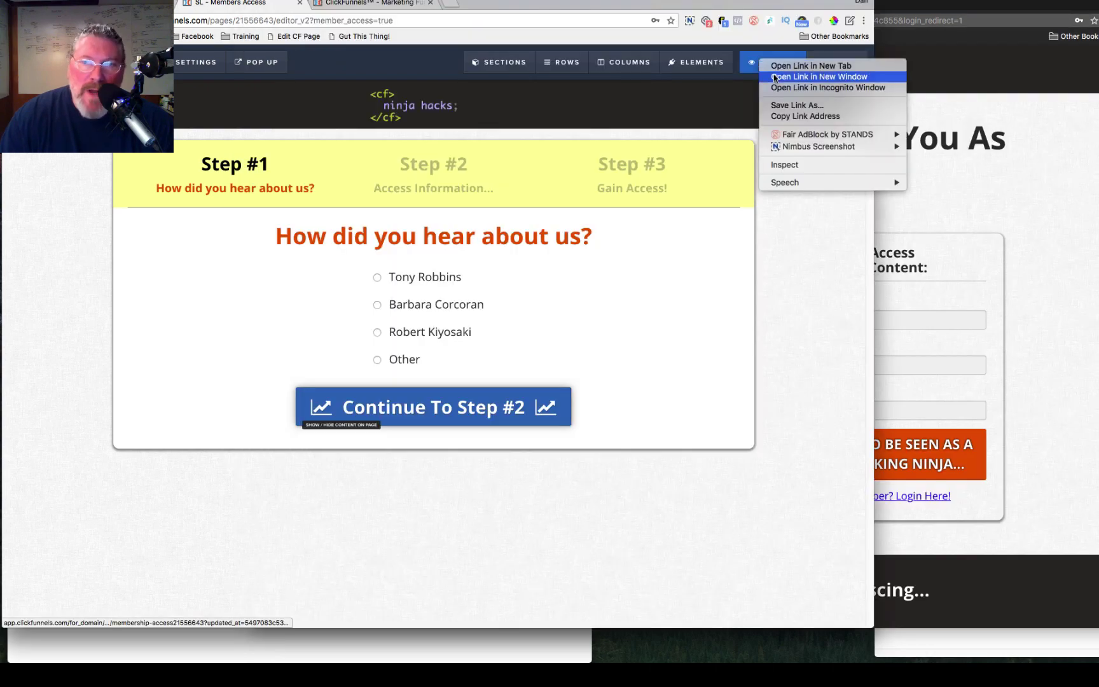
pyautogui.click(786, 89)
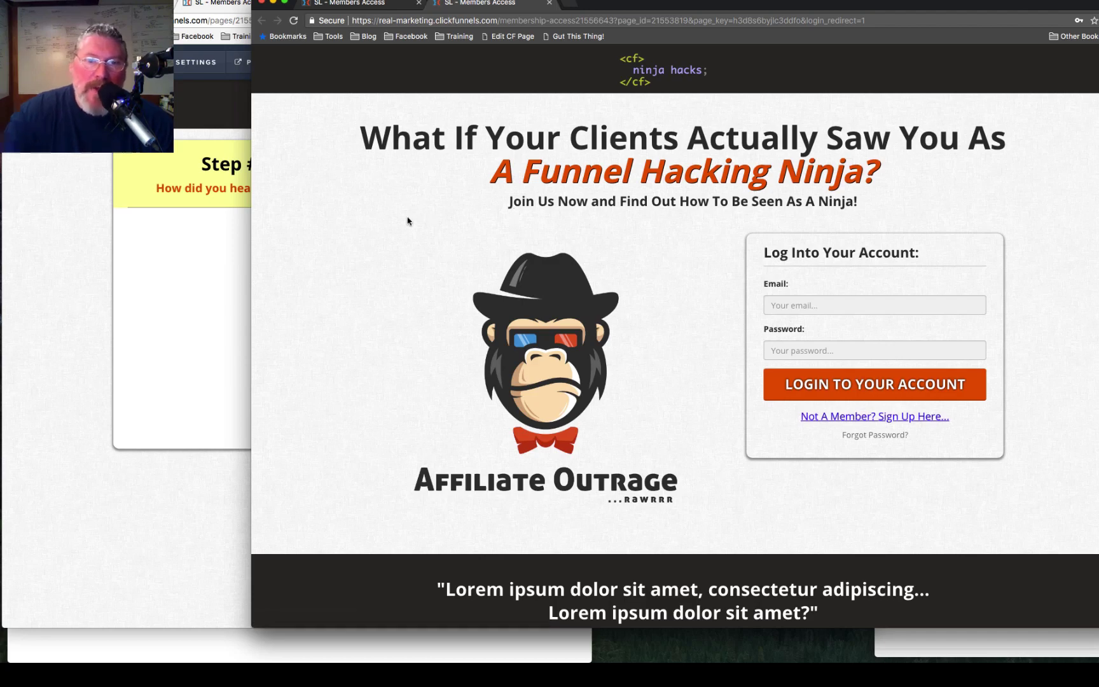
pyautogui.scroll(-2, 438, 225)
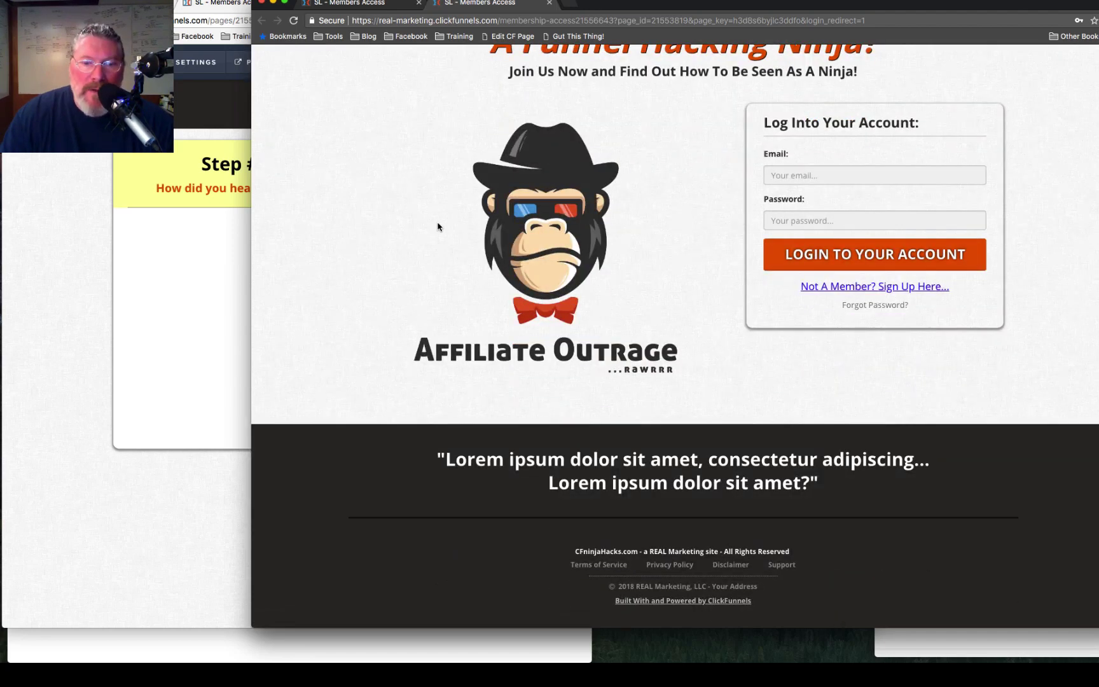
pyautogui.scroll(2, 438, 226)
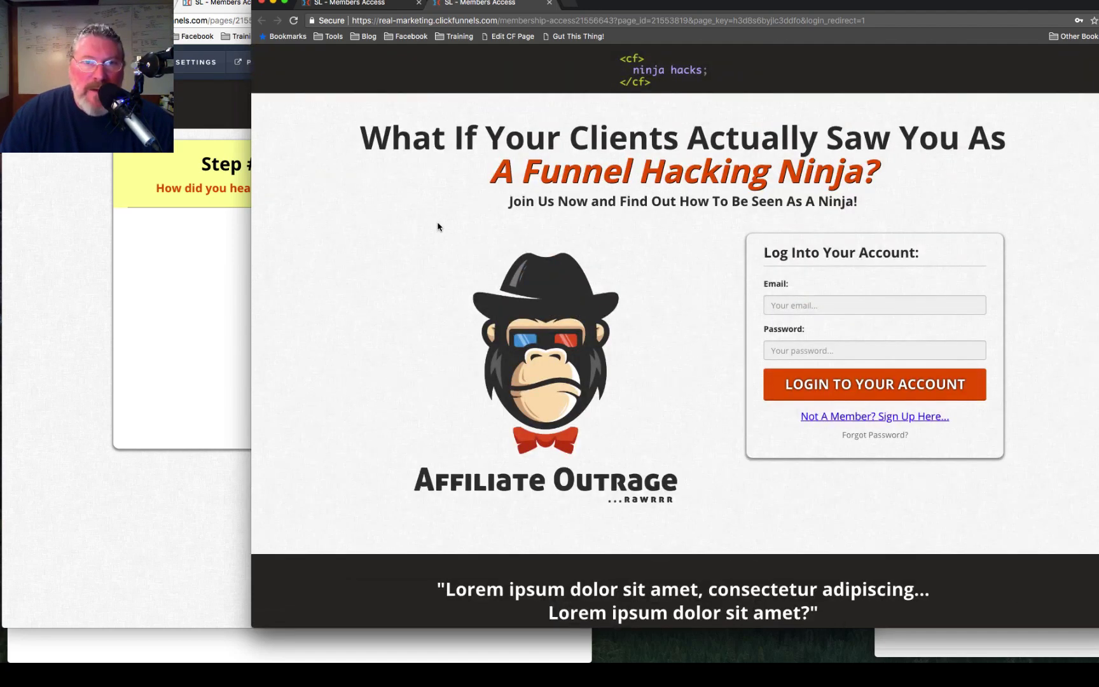